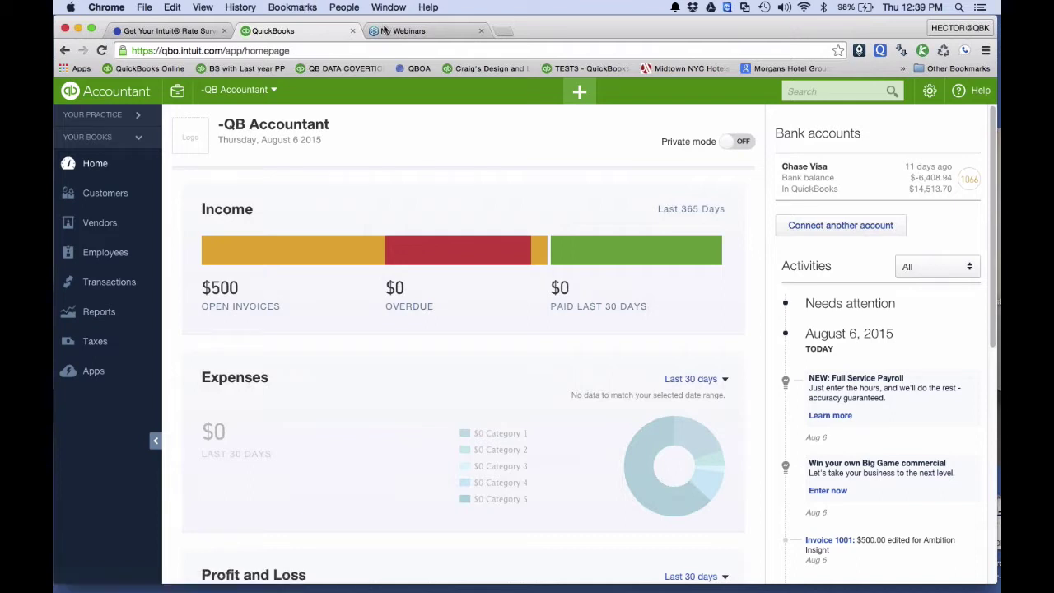
Search the web for "qbo test drive" in a new browser tab and open the QuickBooks Online Test Drive sample company
left_click(503, 33)
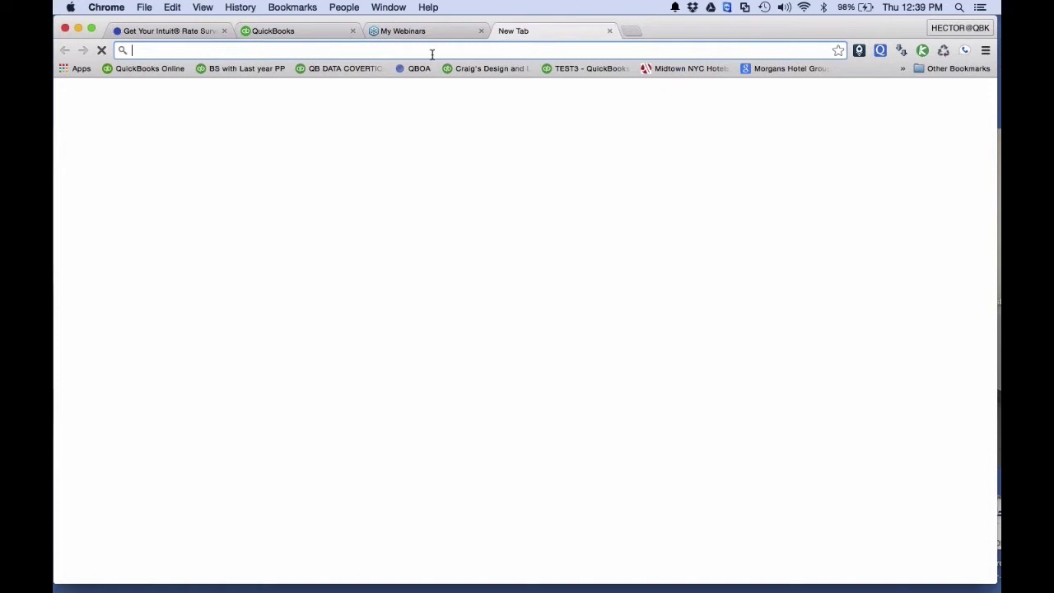
type("qbo ")
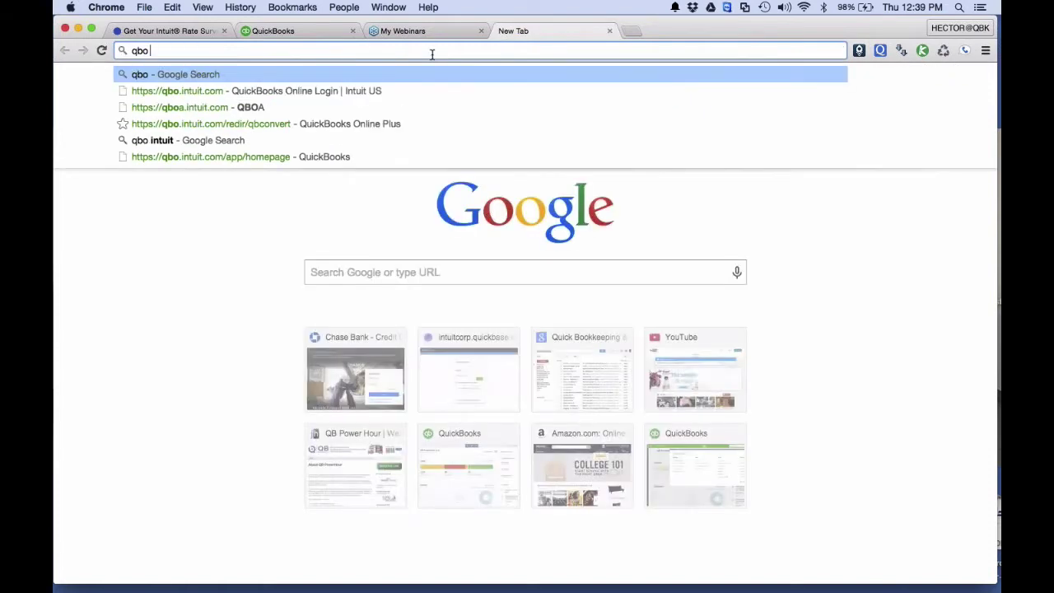
type("test drive")
key("Return")
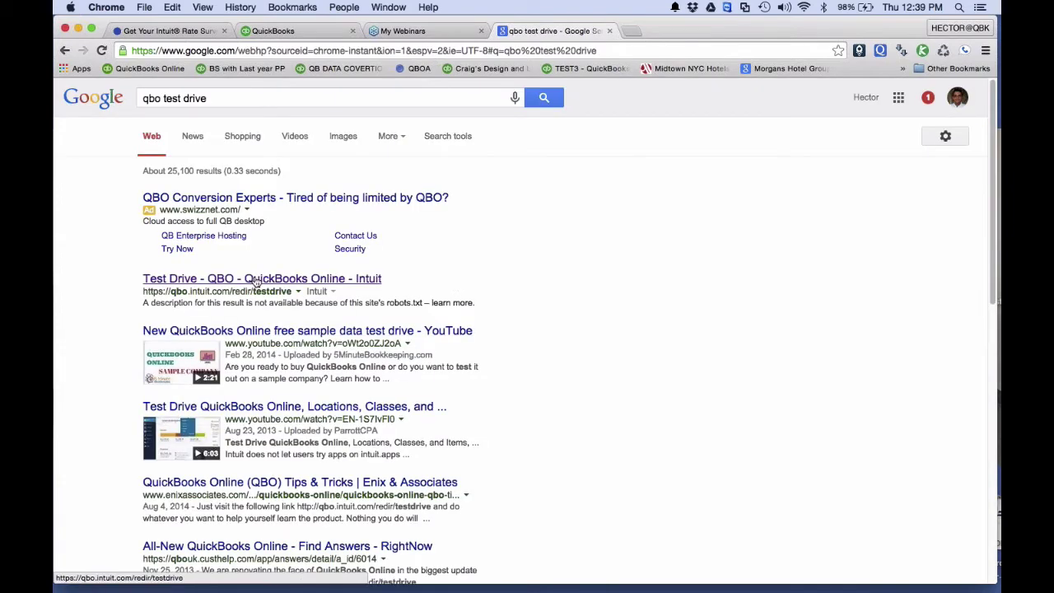
left_click(256, 280)
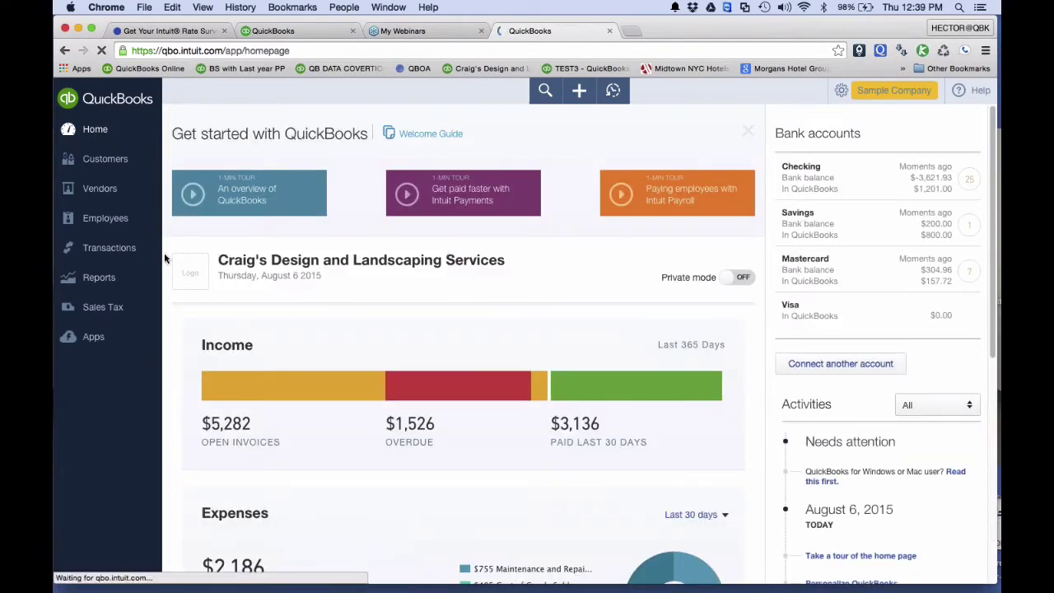
Open the Profit and Loss report and customize it to show columns by Customers, then run it
left_click(114, 278)
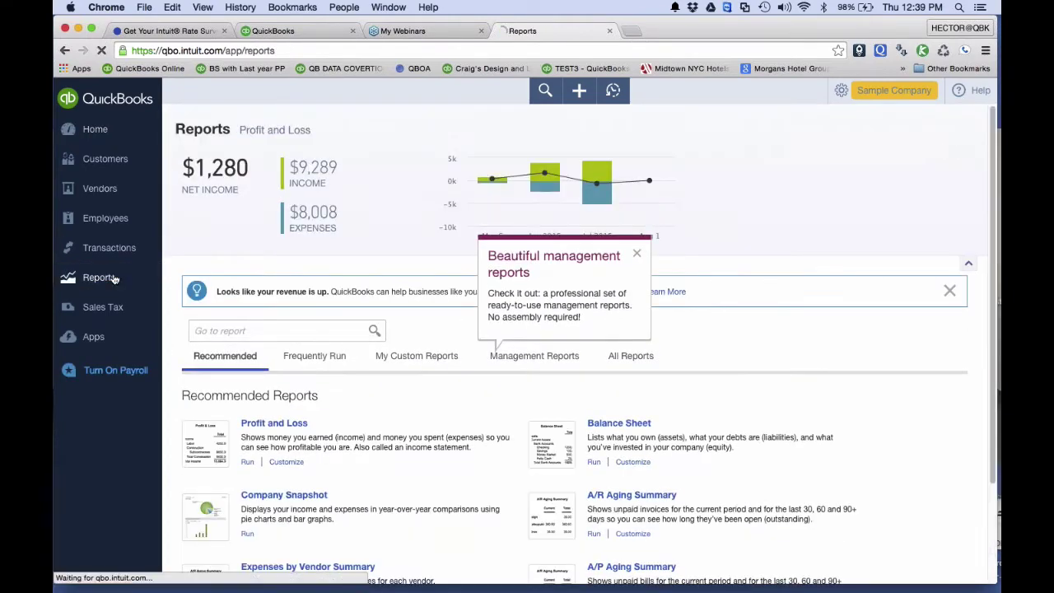
left_click(285, 426)
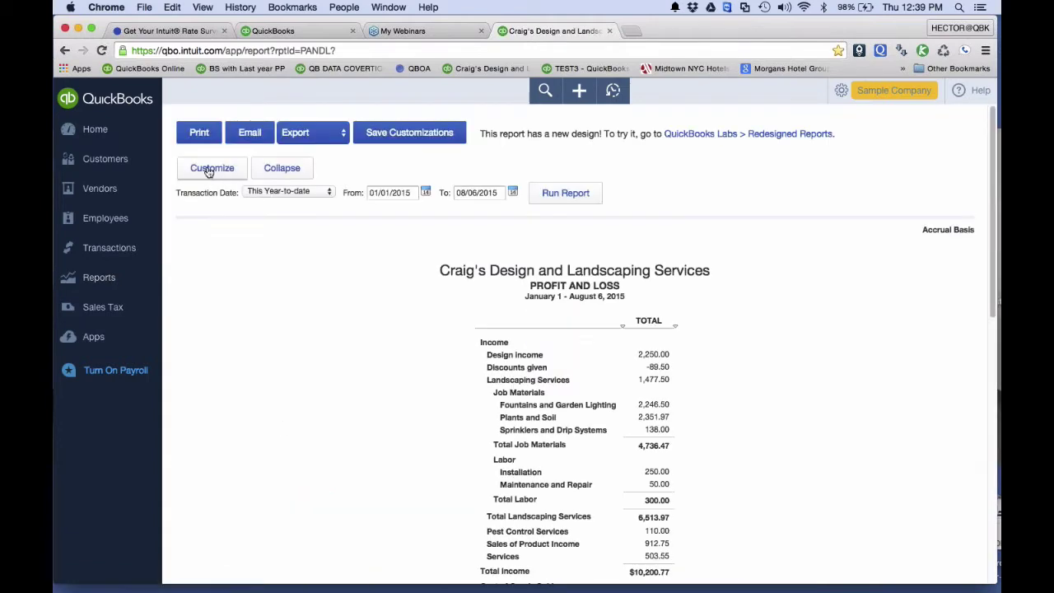
left_click(208, 169)
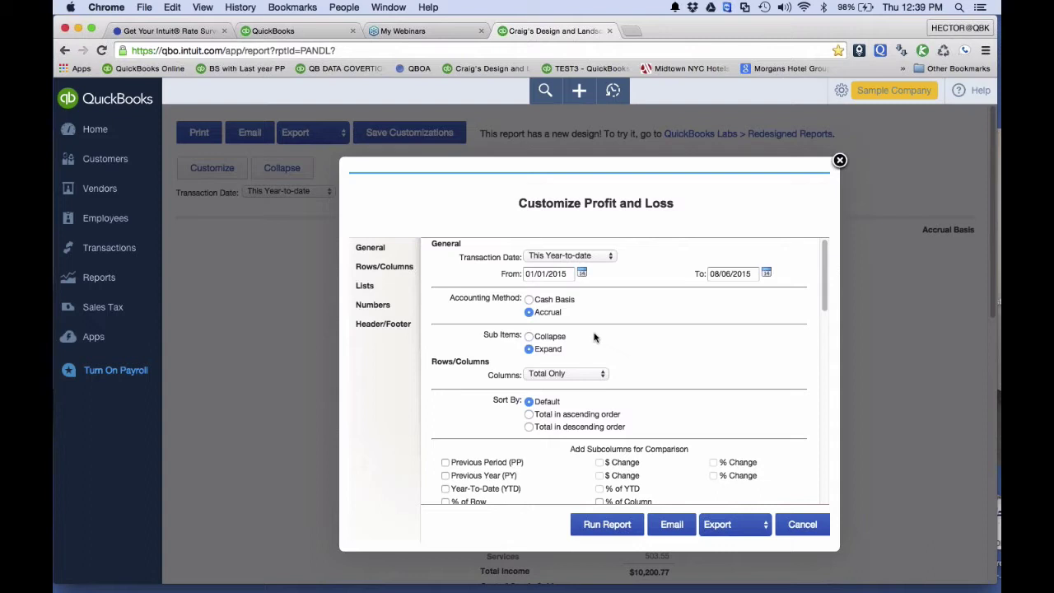
scroll(595, 337, "down", 2)
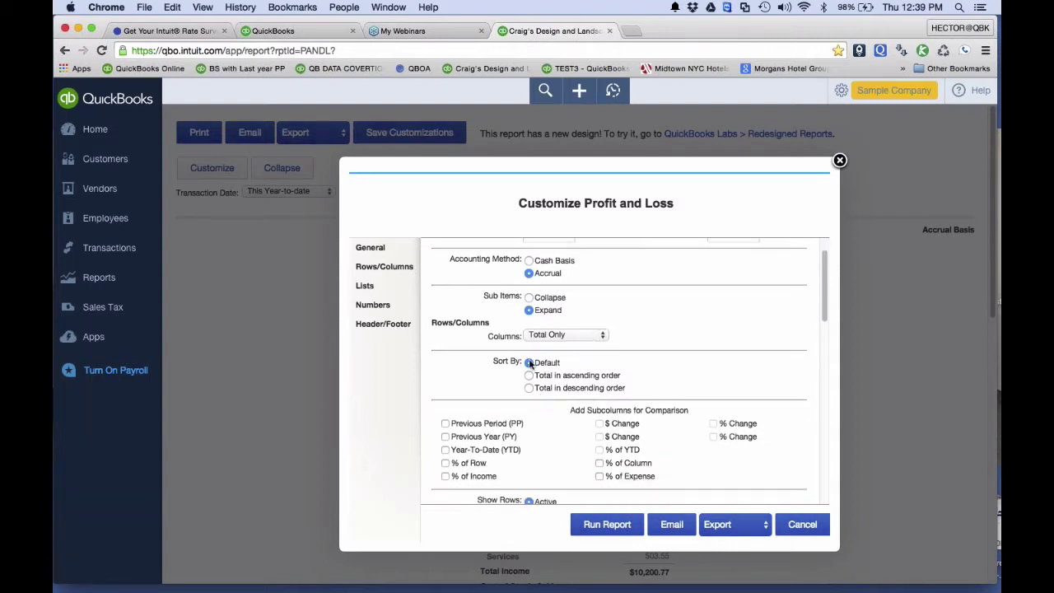
scroll(529, 364, "up", 1)
scroll(529, 364, "down", 5)
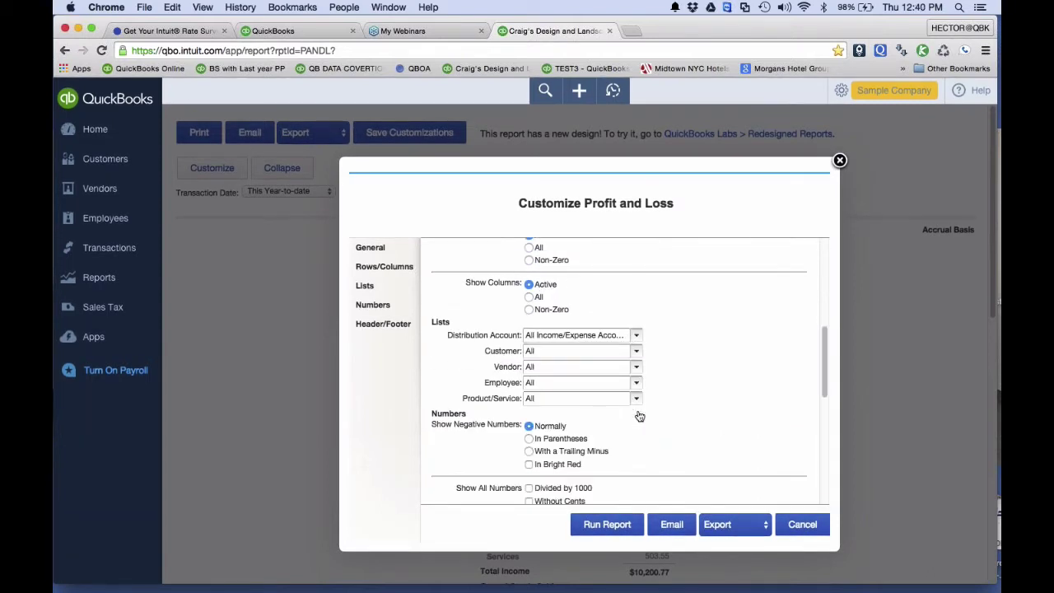
scroll(638, 415, "up", 7)
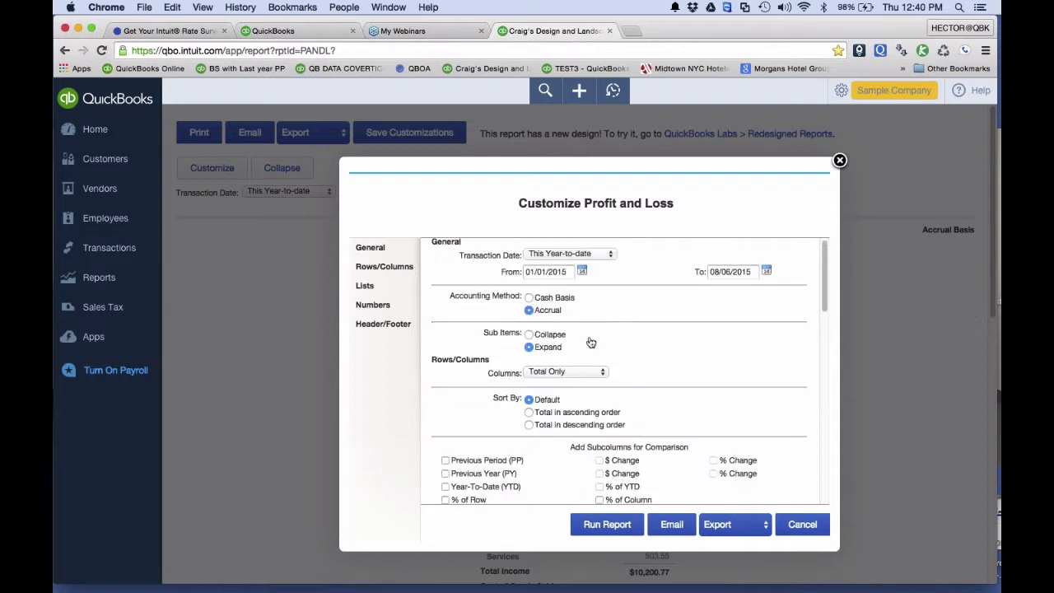
left_click(581, 374)
left_click(549, 439)
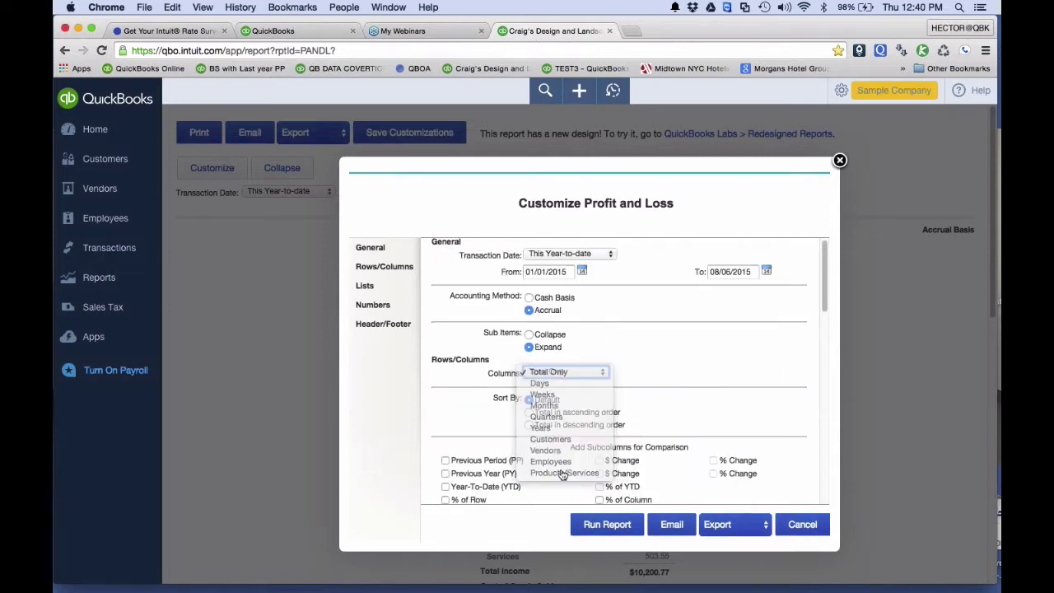
left_click(607, 524)
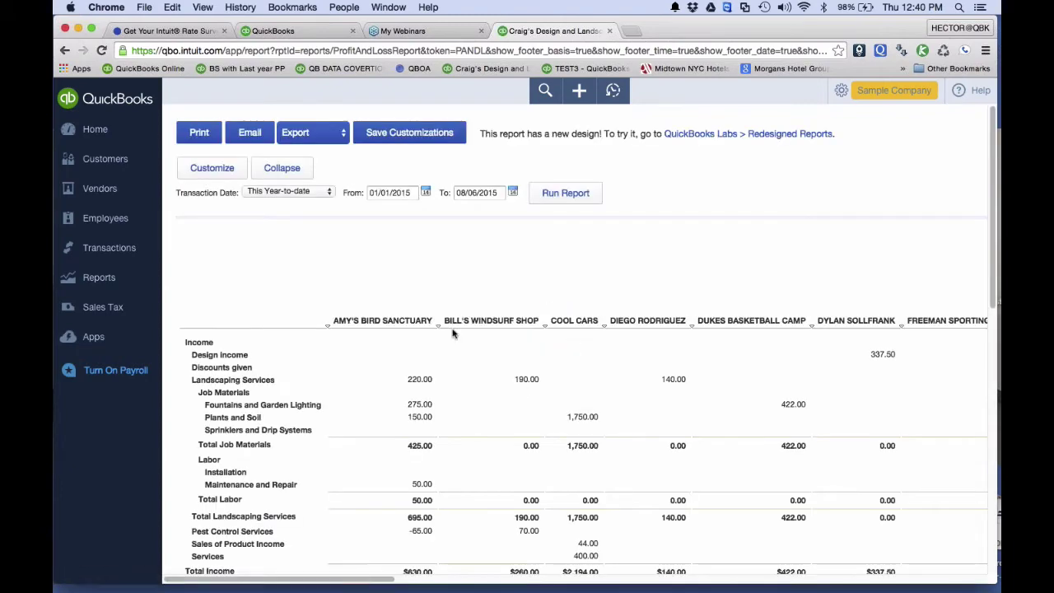
Collapse the sub-items in the Profit and Loss report and review the income and expenses across the customer columns
left_click(278, 167)
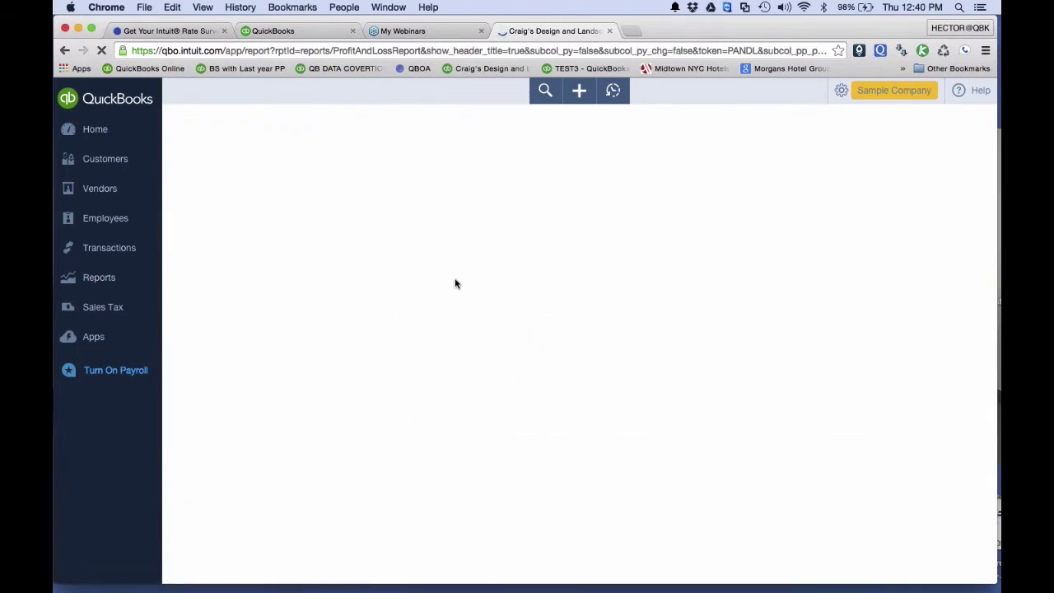
scroll(498, 317, "down", 5)
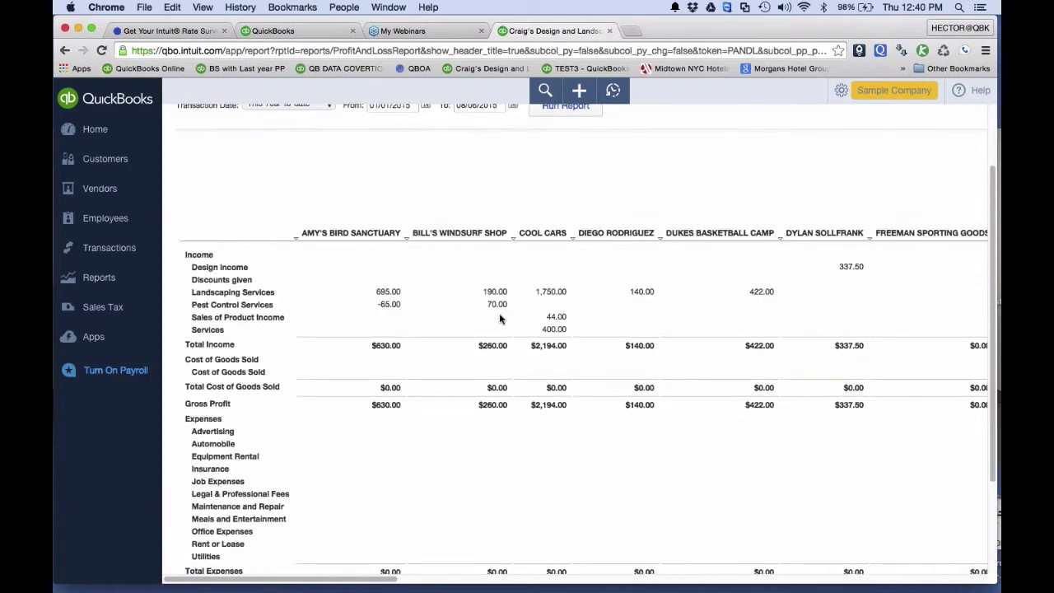
scroll(499, 318, "up", 1)
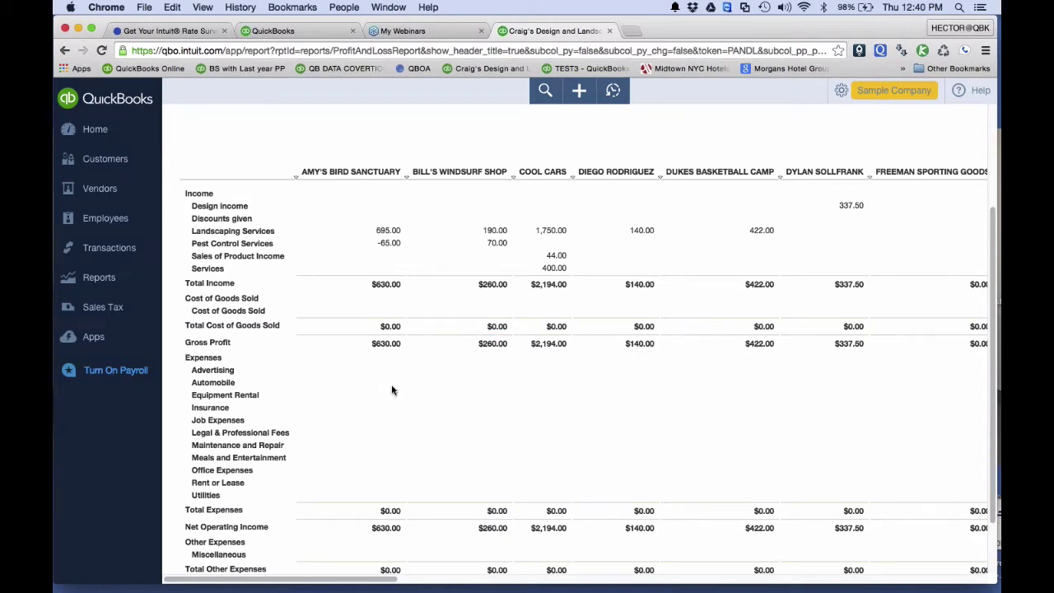
scroll(391, 391, "right", 10)
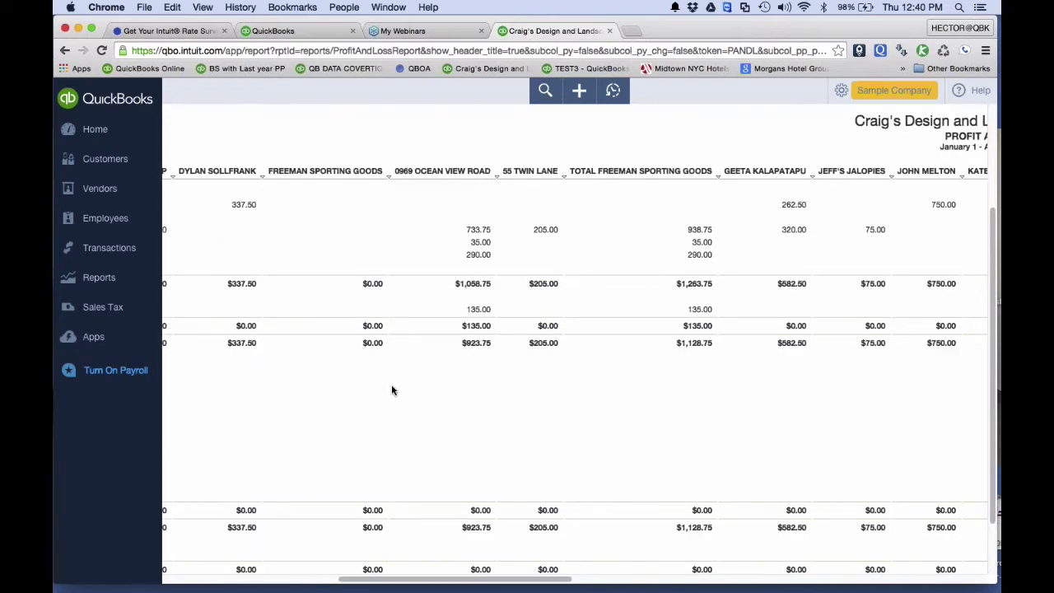
scroll(391, 391, "right", 15)
scroll(392, 391, "left", 10)
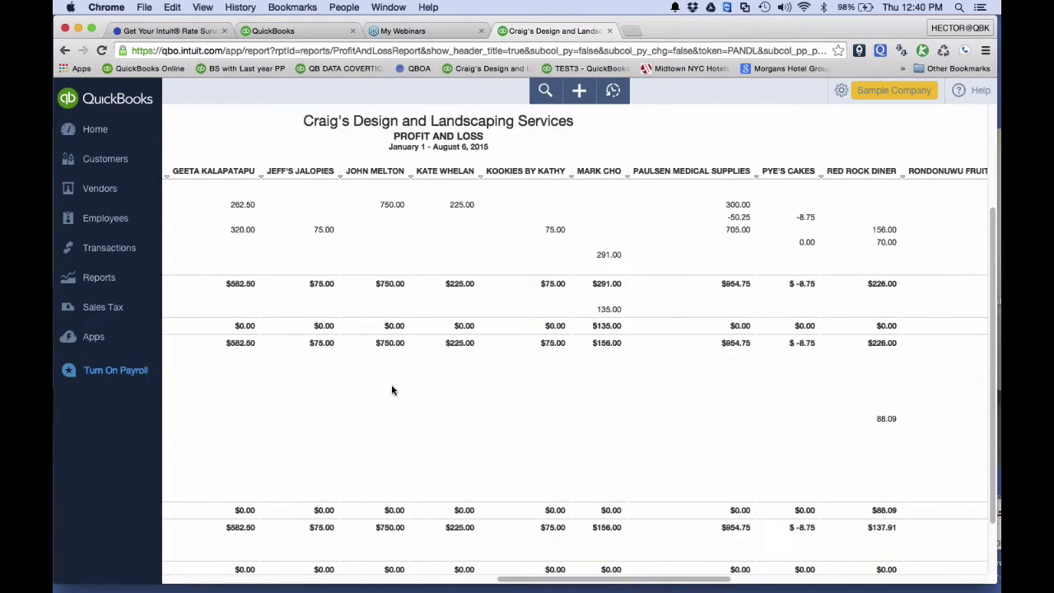
scroll(392, 390, "left", 10)
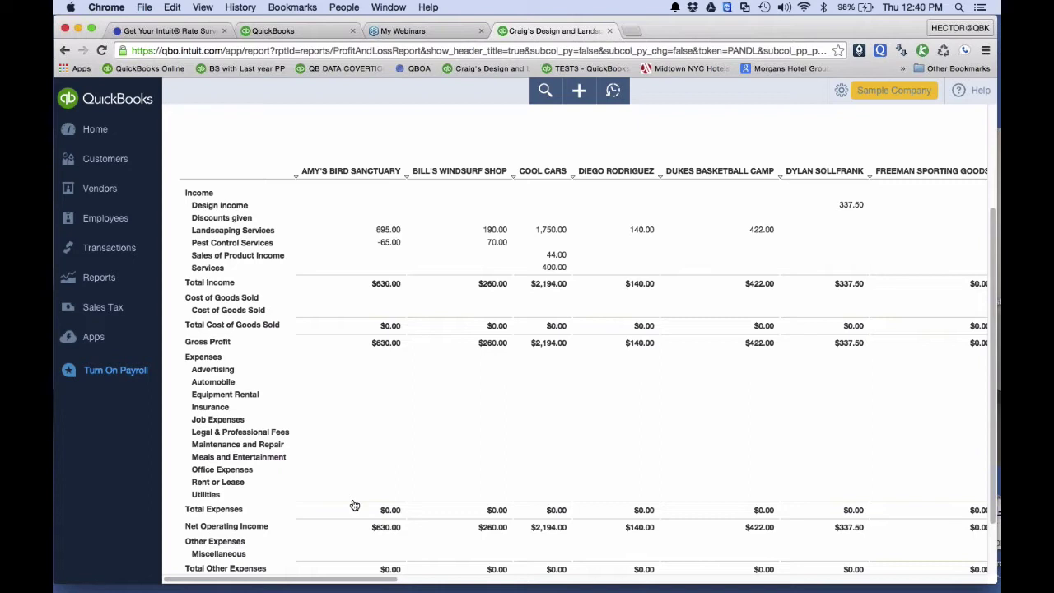
Start a new purchase order and add a new vendor named EMPLOYEE 1 to it
left_click(580, 93)
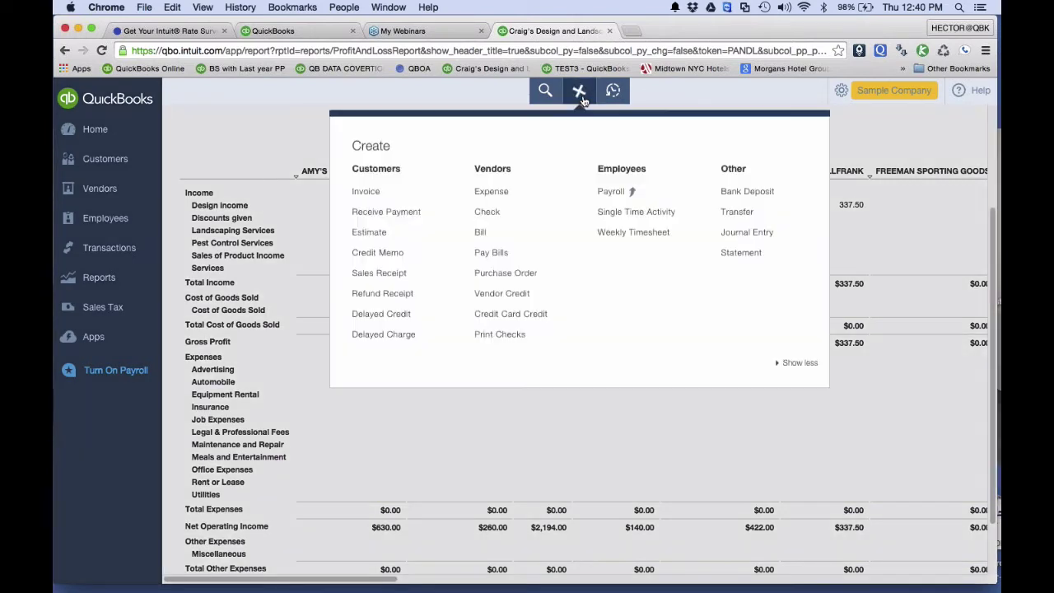
left_click(512, 277)
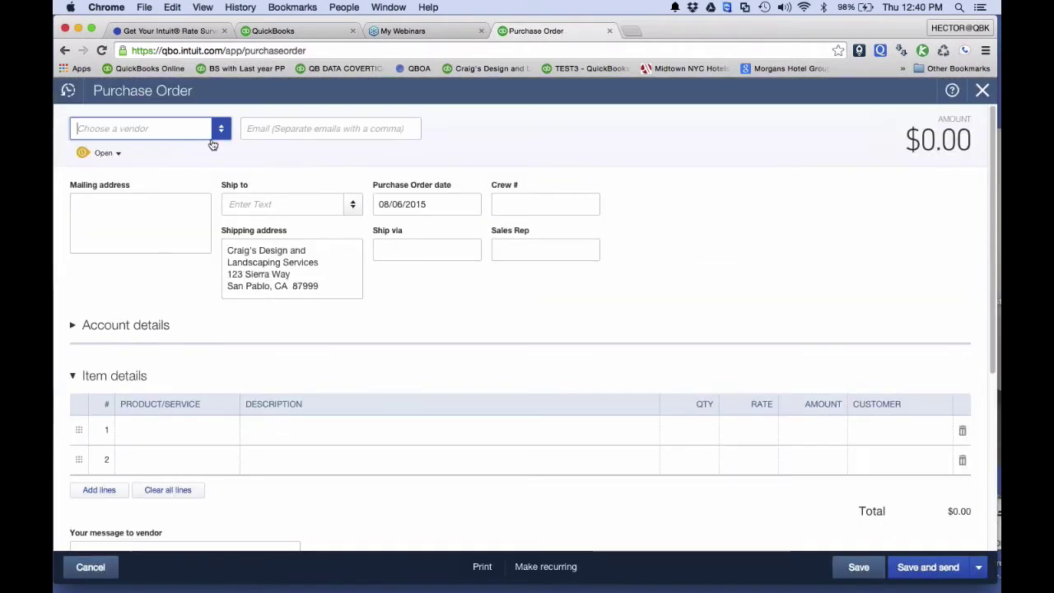
left_click(220, 130)
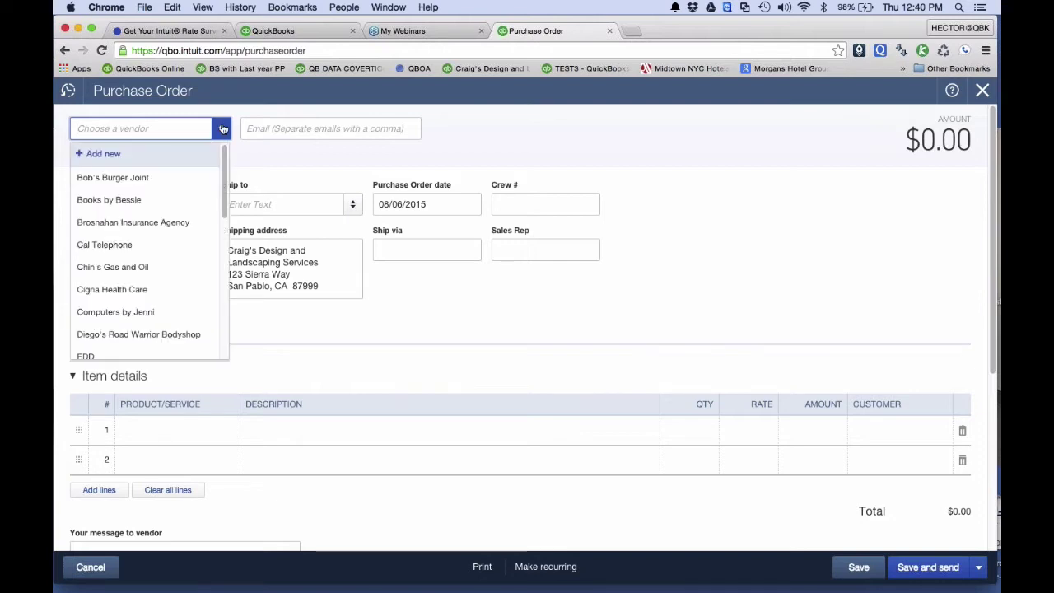
left_click(102, 153)
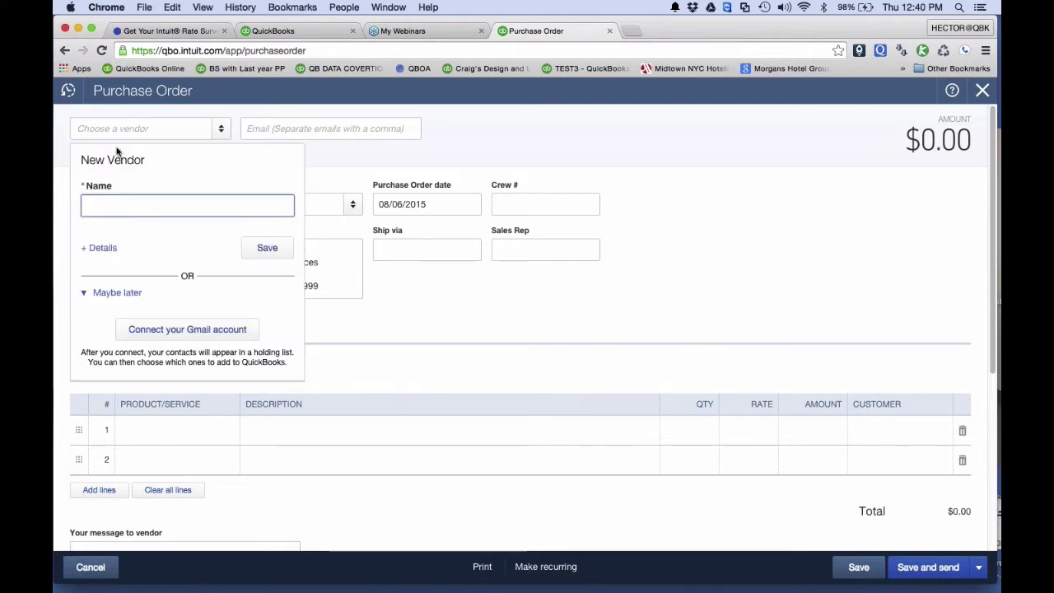
type("EMPLYEE")
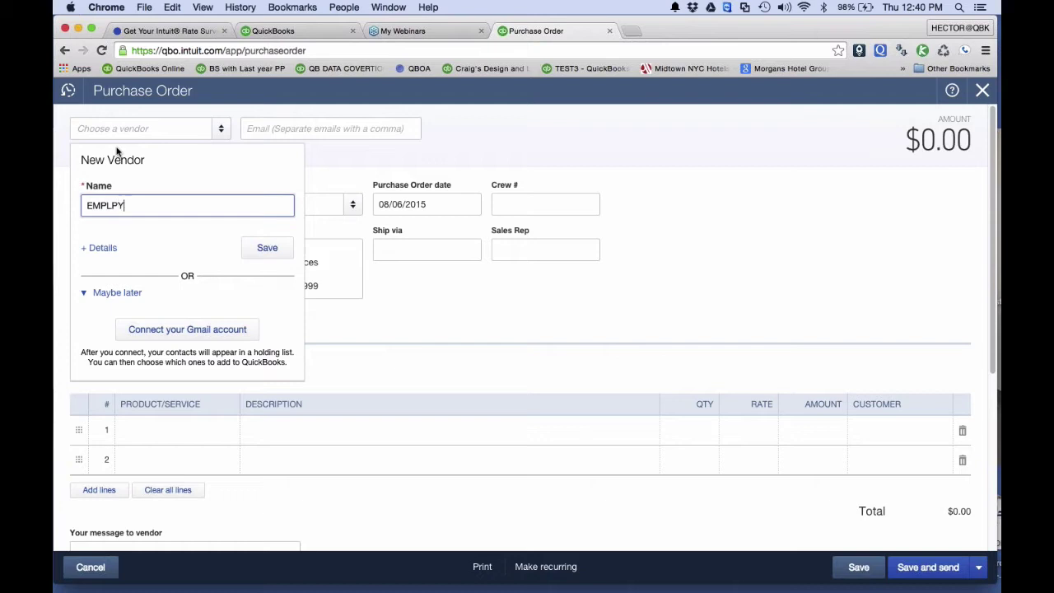
key("BackSpace")
key("BackSpace")
key("BackSpace")
key("BackSpace")
type("OYEE 1")
left_click(265, 253)
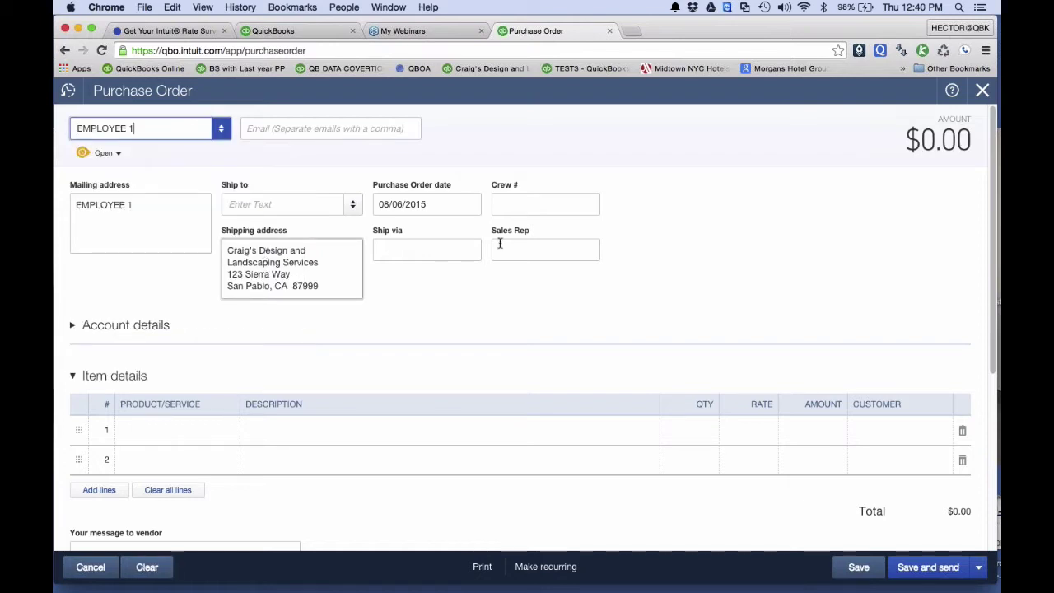
Begin adding a new product/service on the first item line, naming it ALLOCATED PAYROLL - E1
left_click(439, 196)
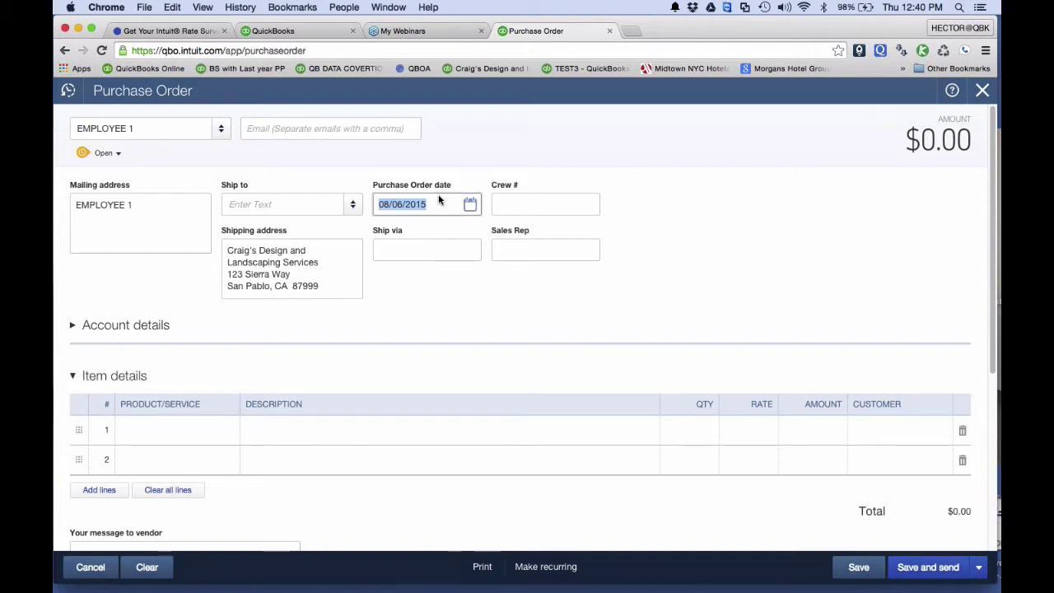
left_click(107, 431)
scroll(174, 439, "down", 3)
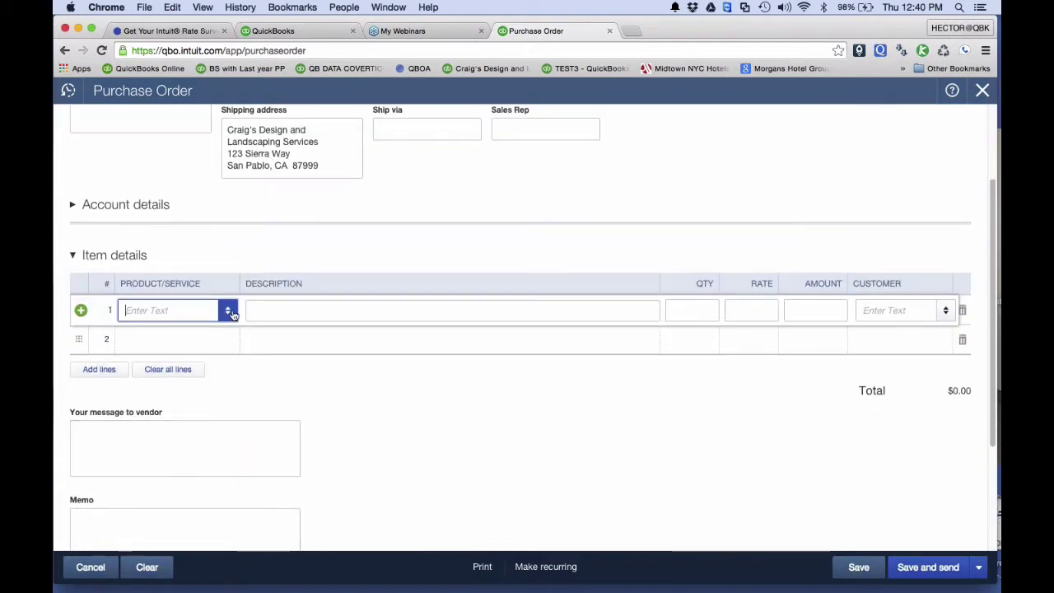
left_click(228, 309)
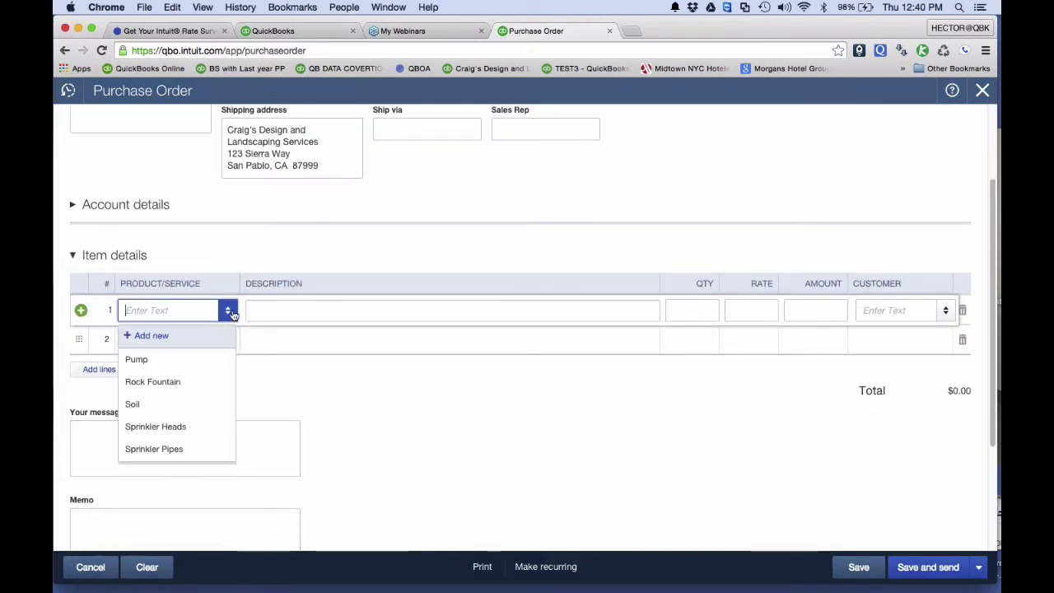
left_click(161, 341)
left_click(330, 187)
type("AL")
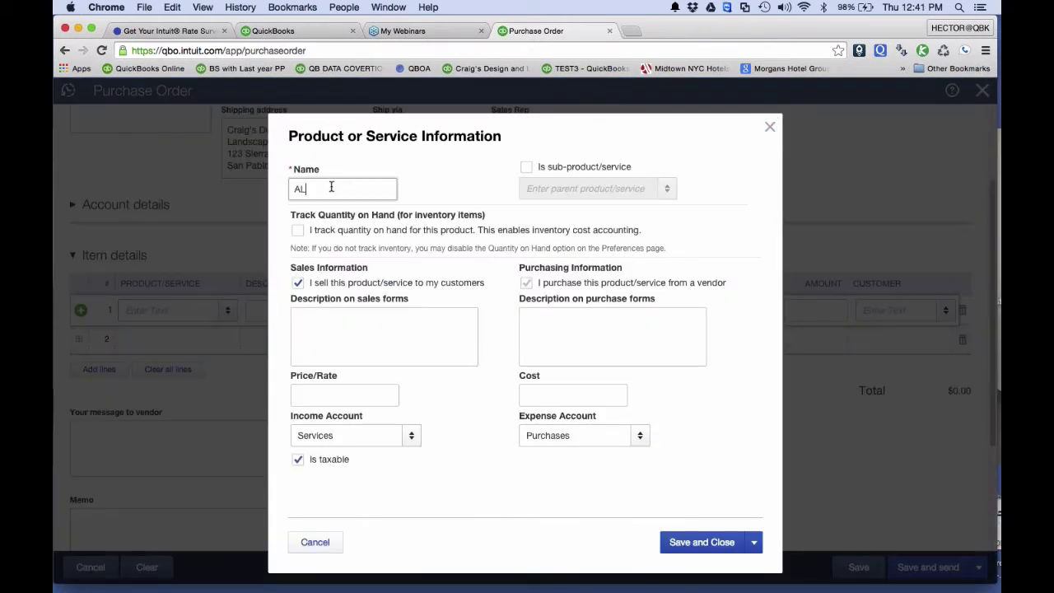
type("LOCTED PAYROLL")
left_click(321, 189)
type("A")
left_click_drag(329, 189, 460, 203)
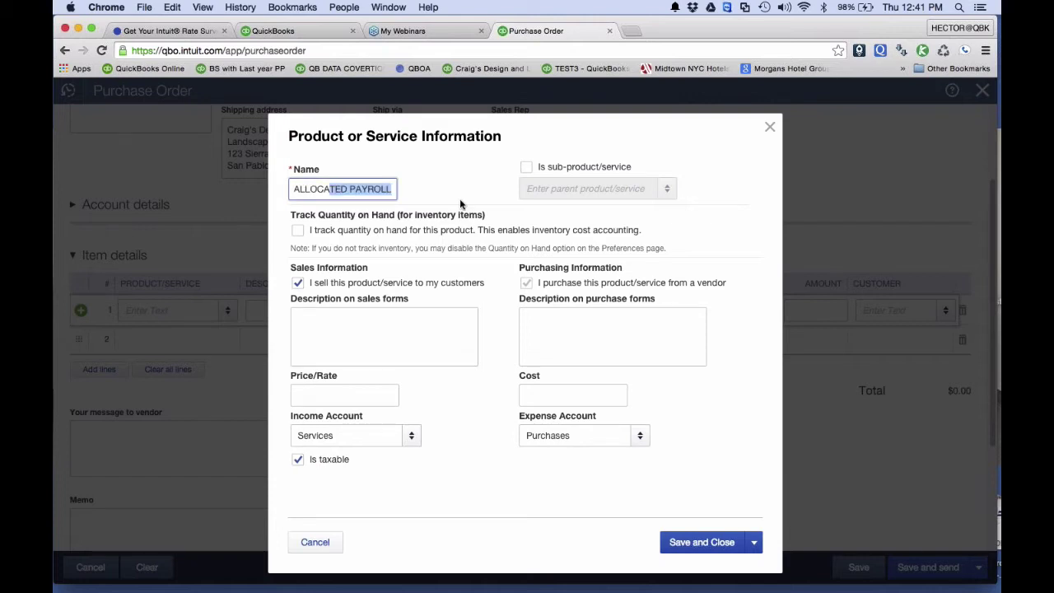
left_click(392, 192)
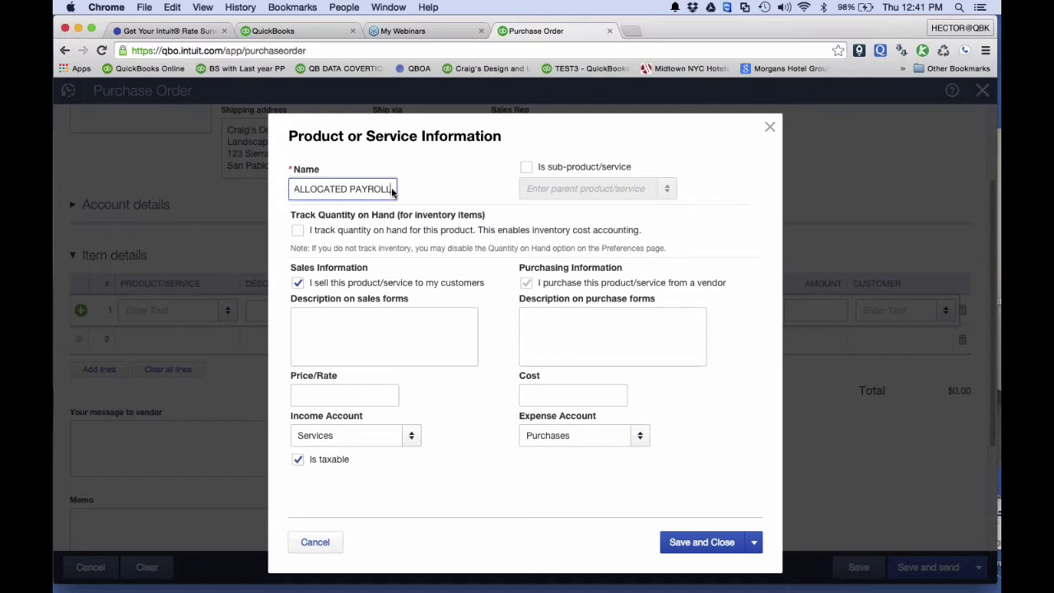
type("- E1")
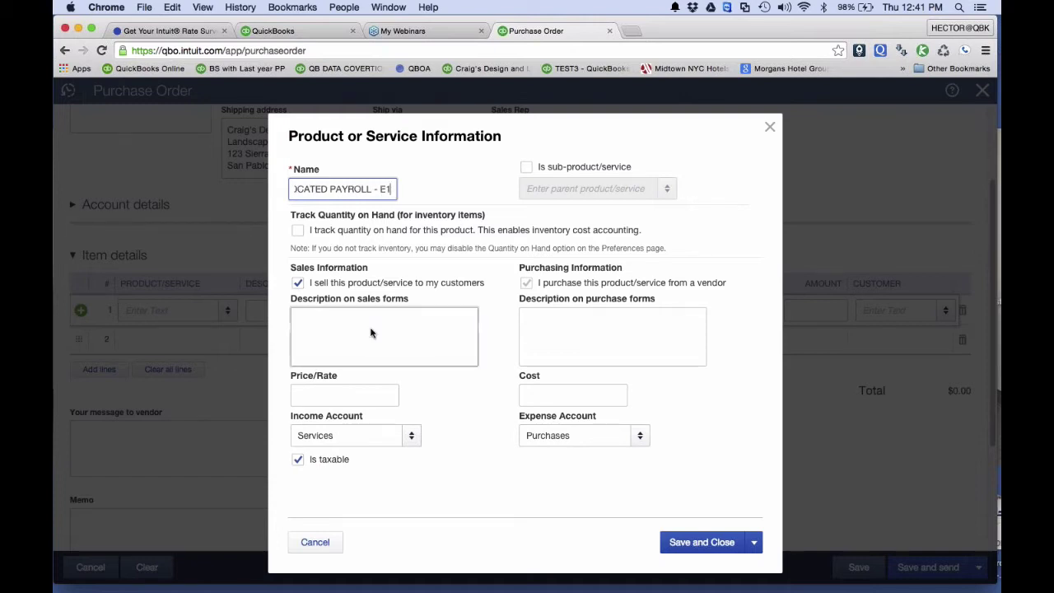
Enter the new item's purchase cost as the calculation 25*1.13
left_click(577, 393)
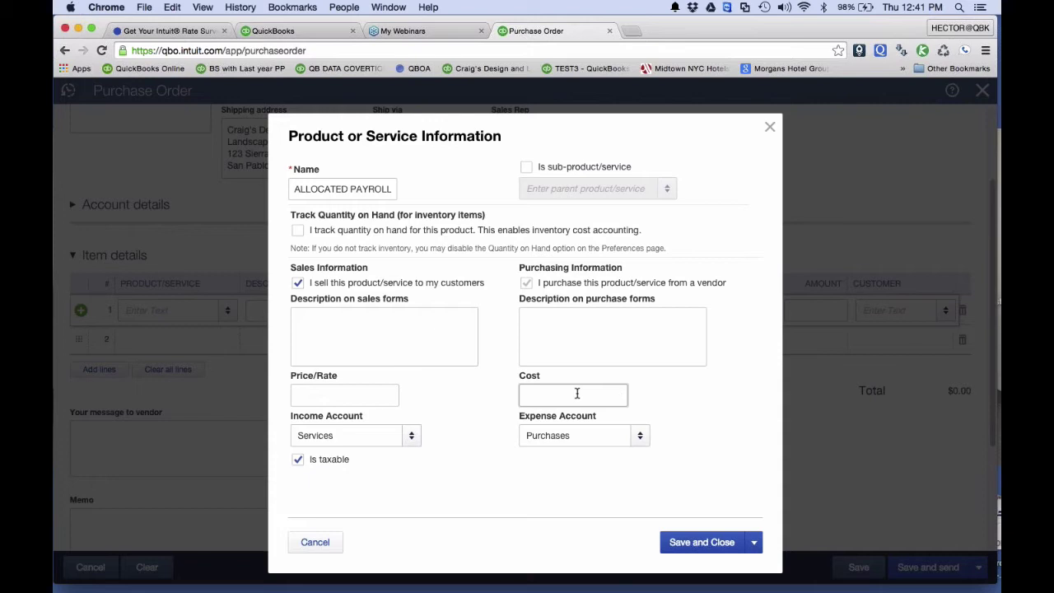
type("25")
type("*1.13")
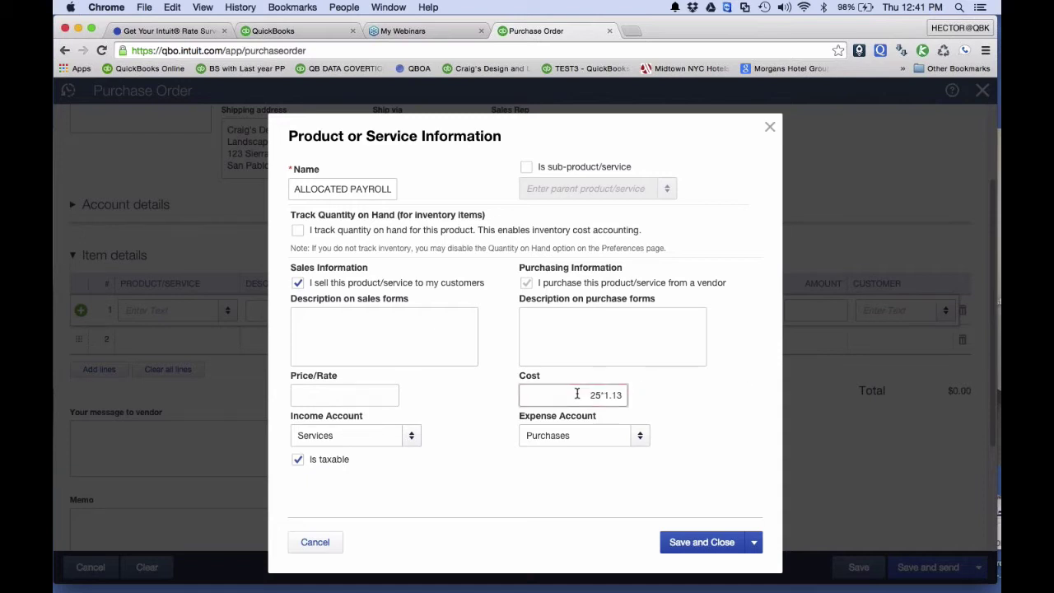
key("Tab")
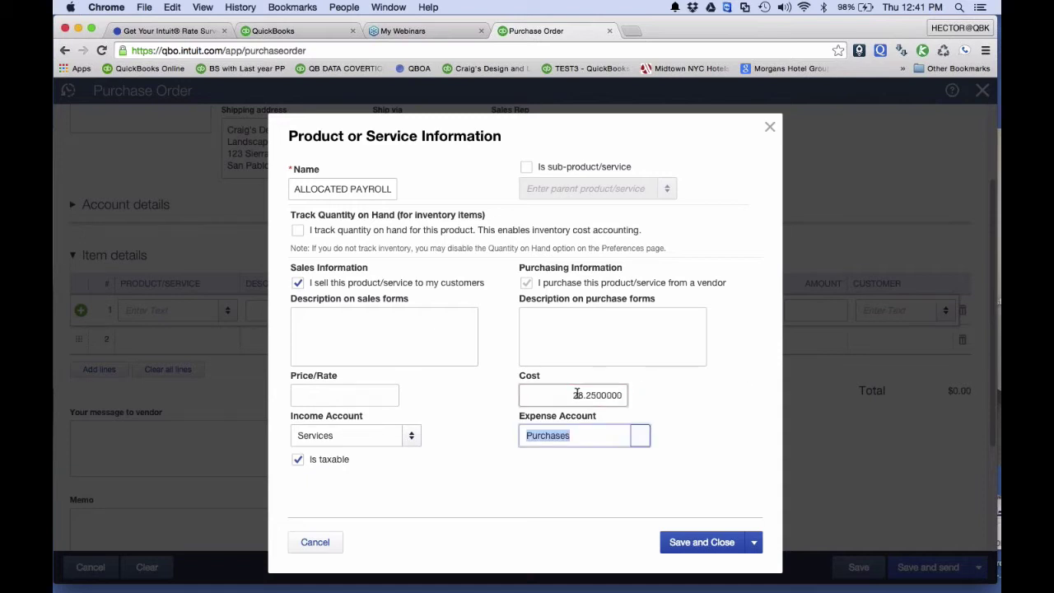
left_click(560, 398)
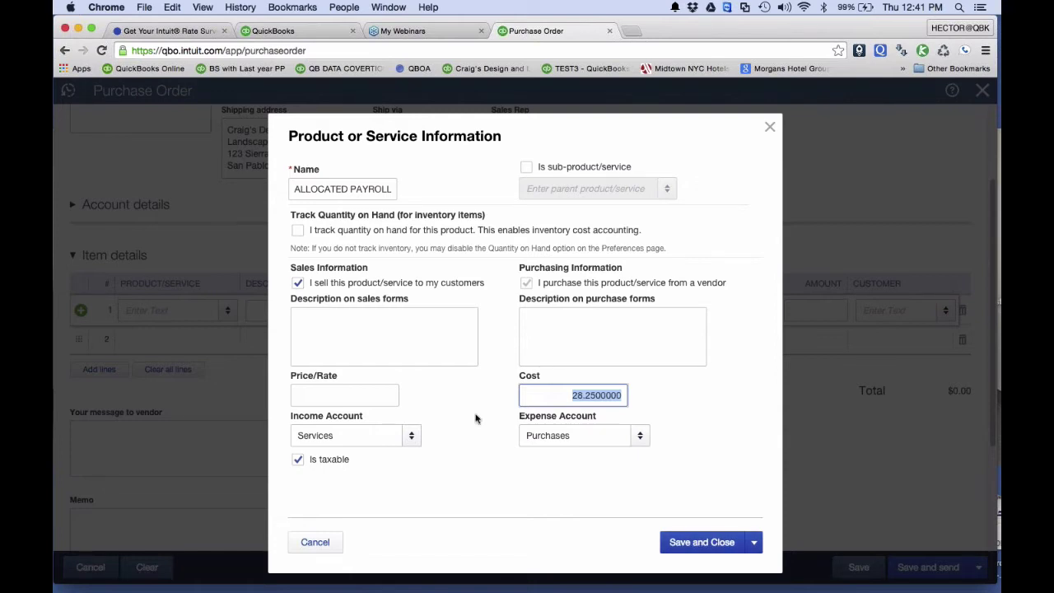
Check the expense account choices, keep Purchases for the new item, and save it
left_click(586, 437)
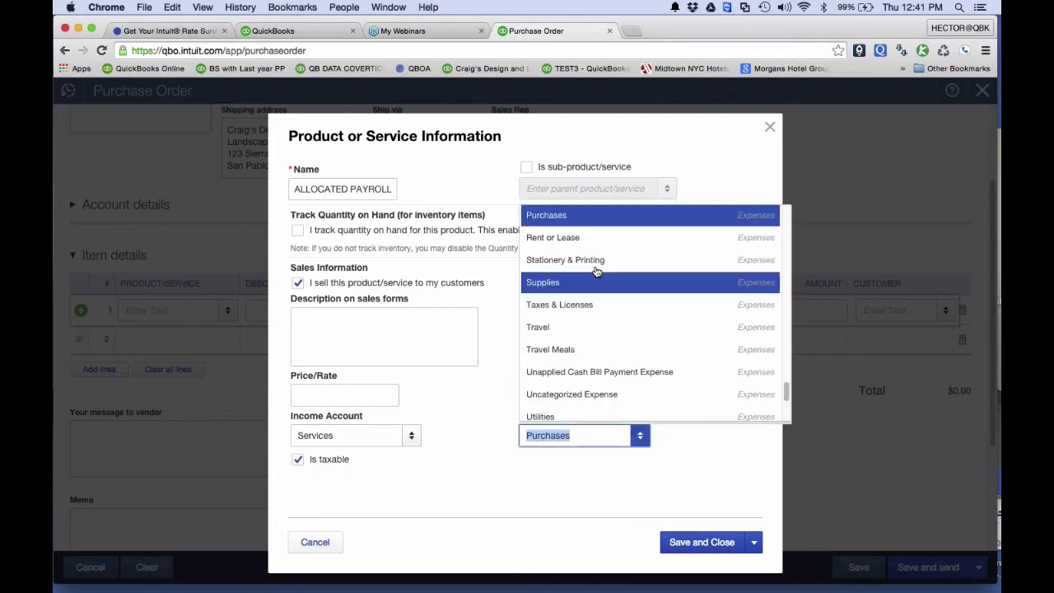
scroll(589, 263, "up", 15)
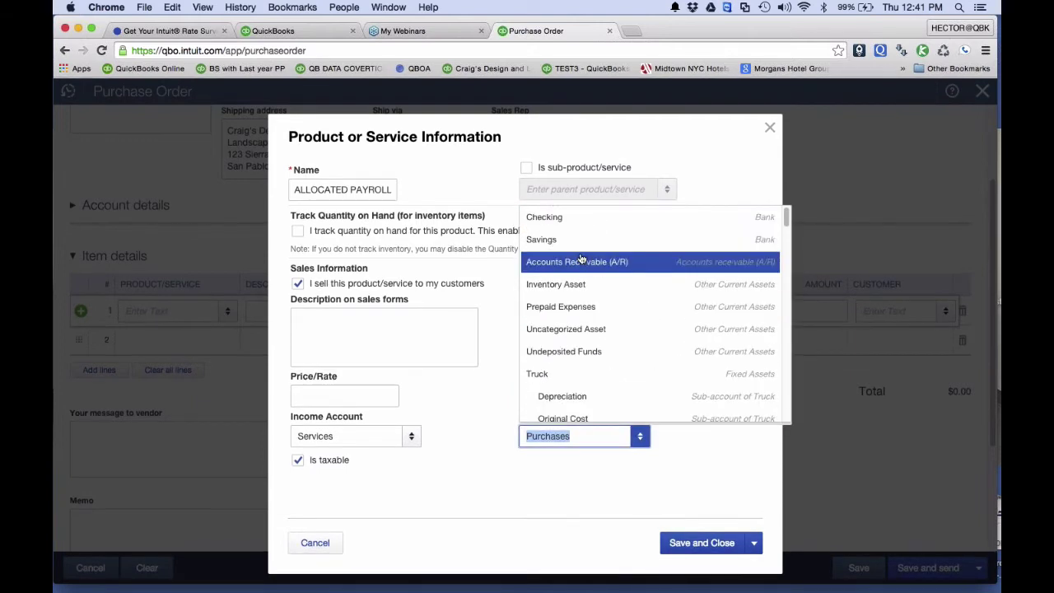
left_click(586, 435)
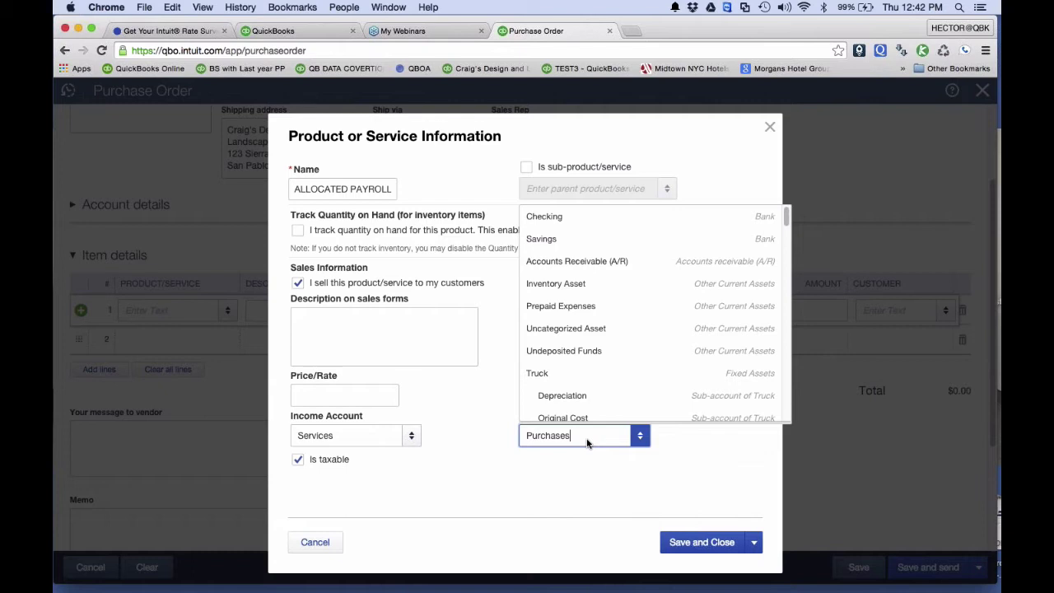
left_click(585, 461)
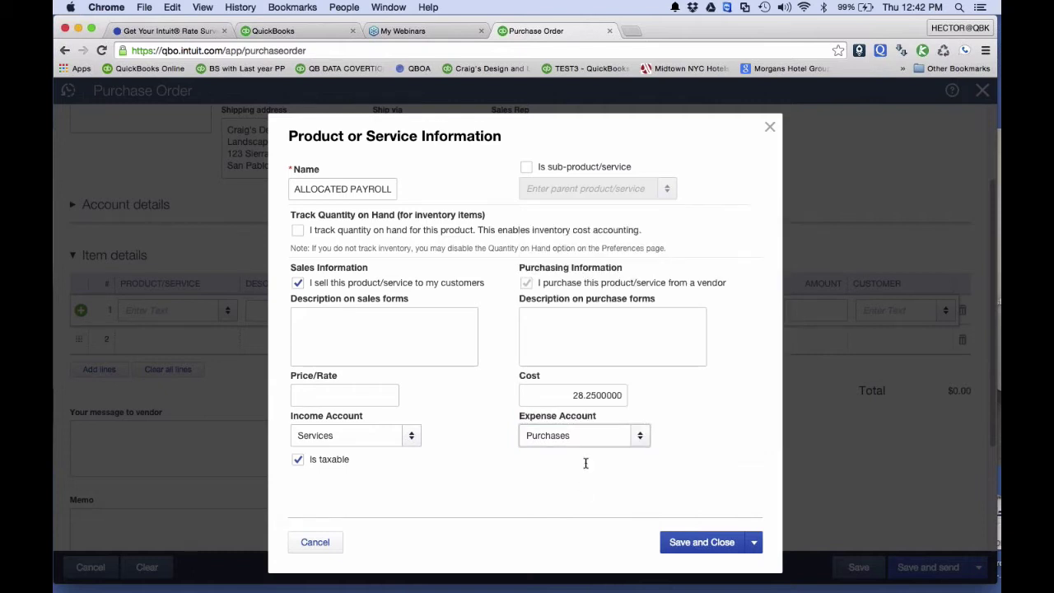
left_click(701, 541)
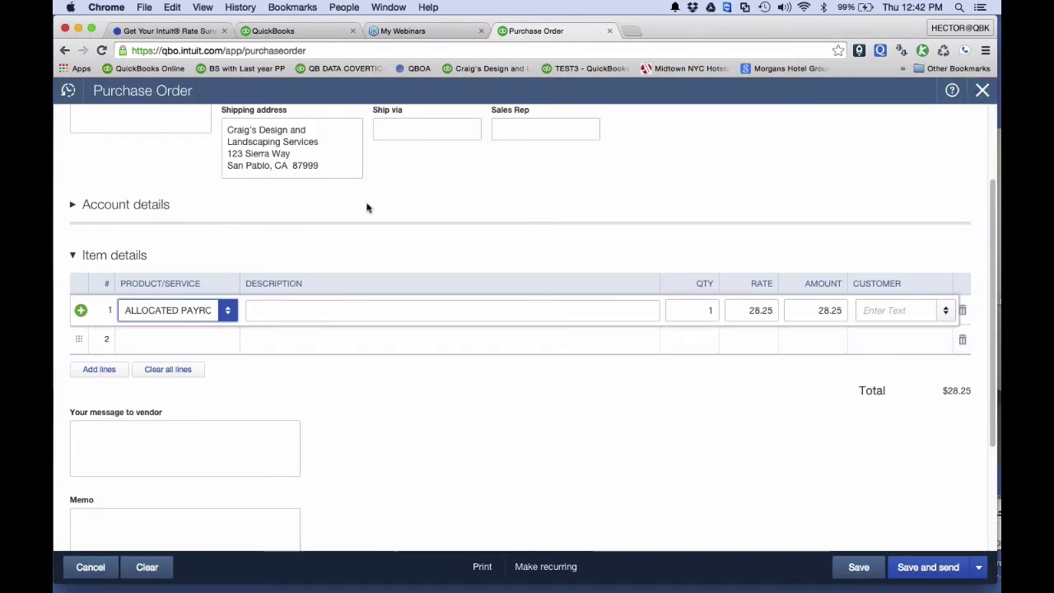
Copy the ALLOCATED PAYROLL - E1 item name from line 1 into line 2 and add more blank item lines
left_click(159, 339)
left_click(168, 318)
key("super+c")
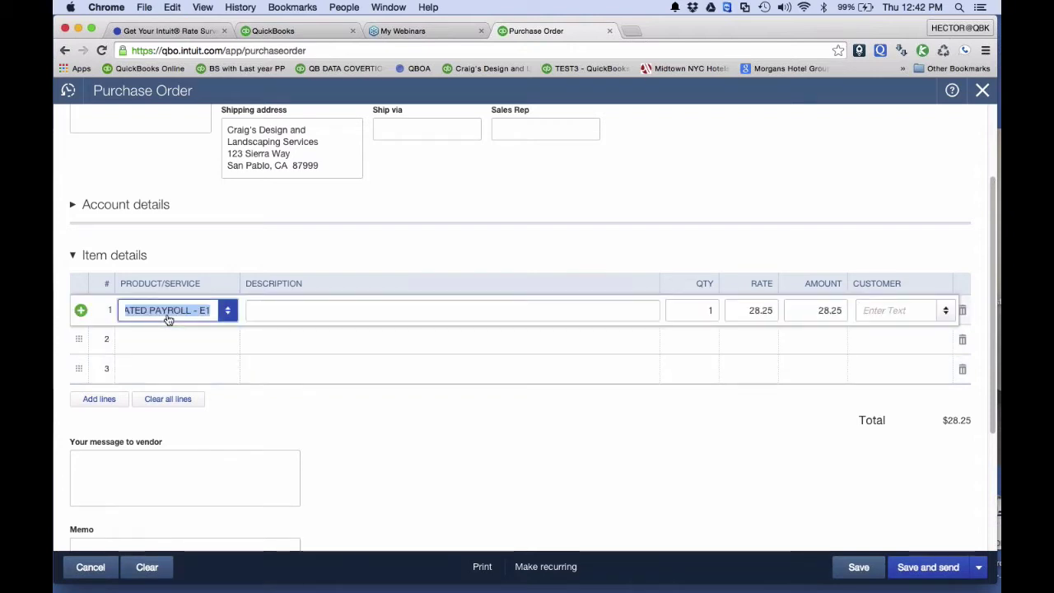
left_click(168, 314)
left_click(161, 359)
left_click(153, 338)
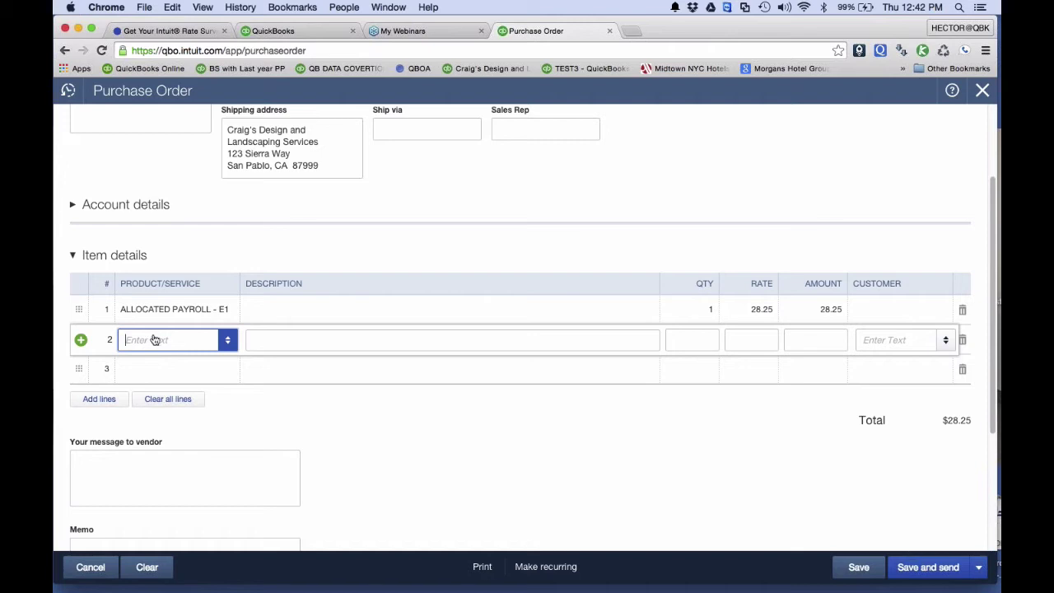
key("super+v")
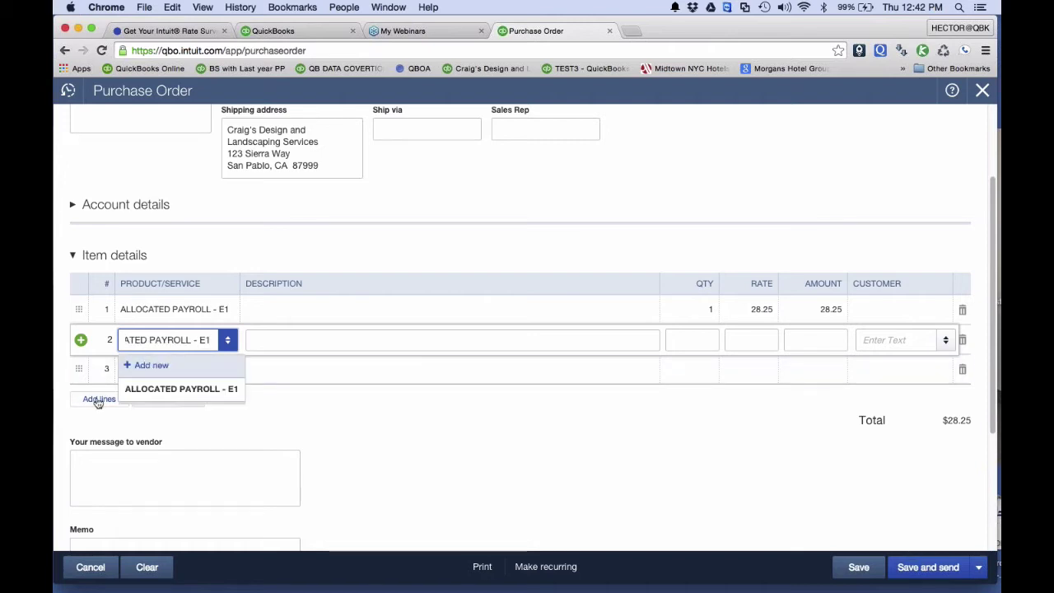
left_click(95, 400)
Enter the ALLOCATED PAYROLL - E1 item on lines 3 to 5 of the item details
left_click(148, 370)
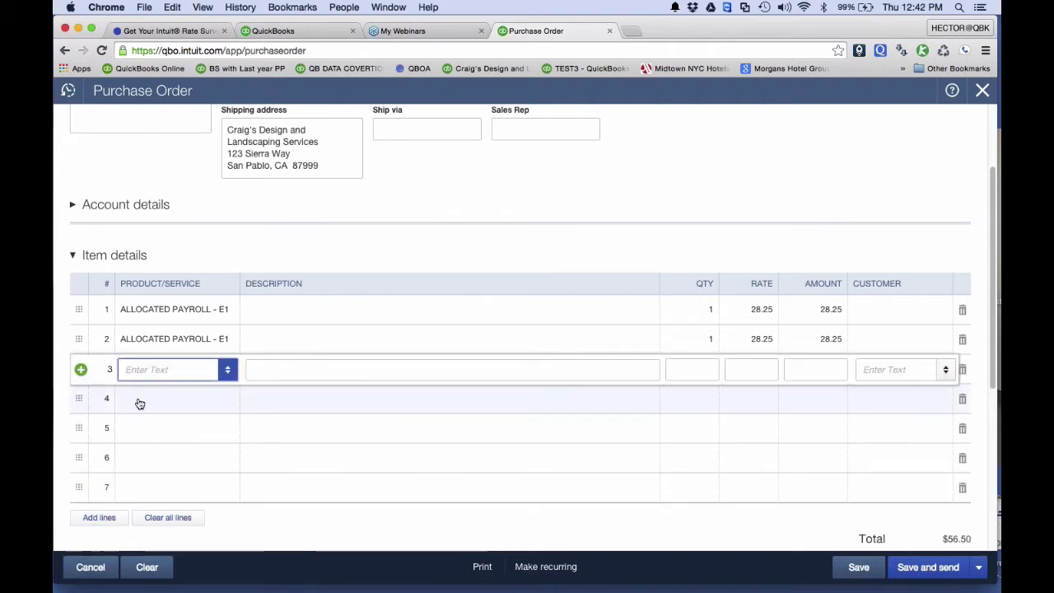
left_click(191, 393)
left_click(316, 541)
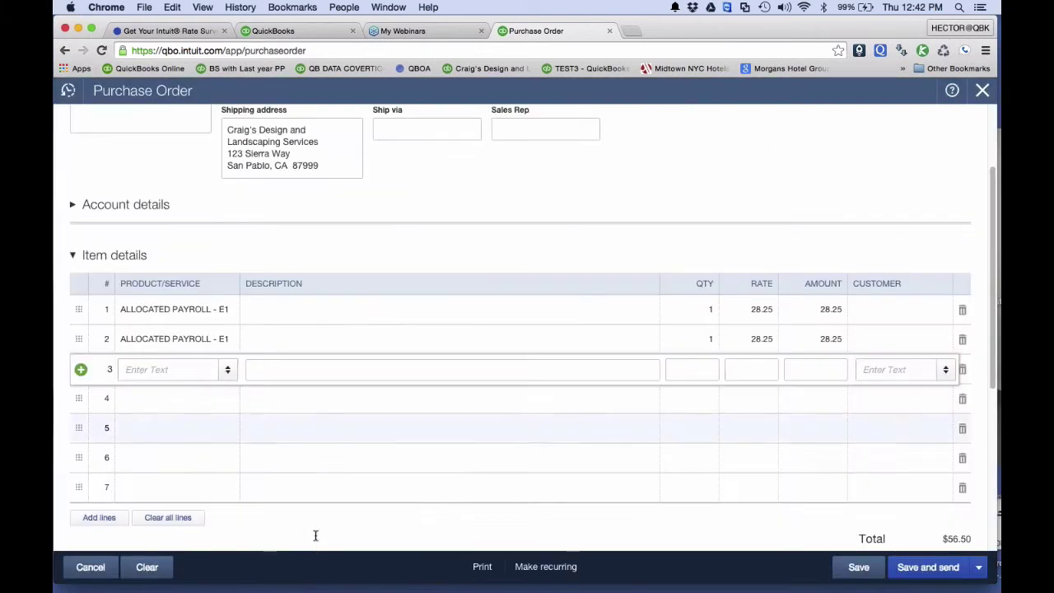
left_click(137, 372)
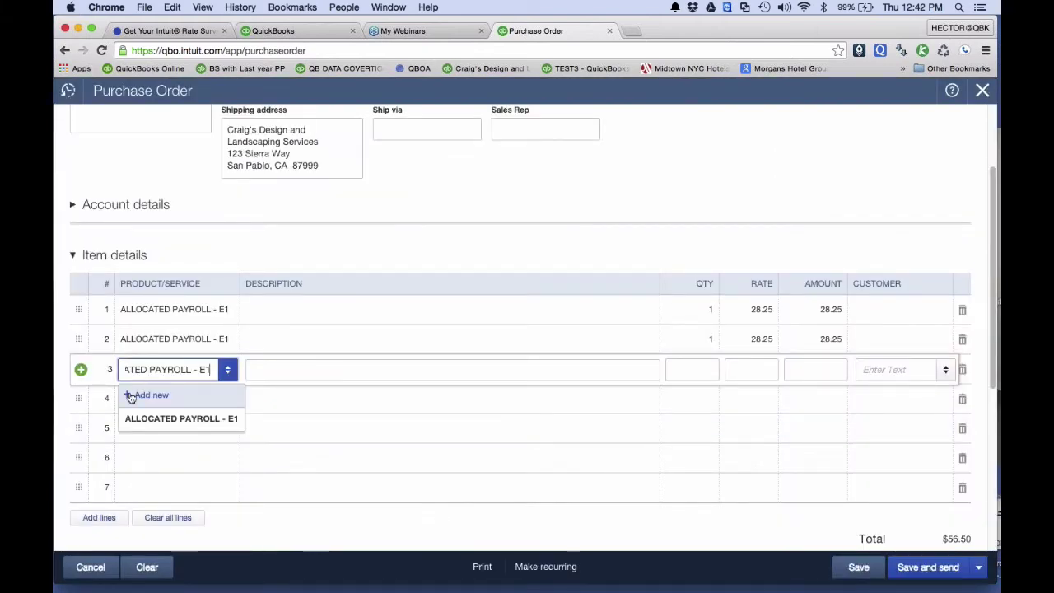
left_click(151, 421)
left_click(143, 399)
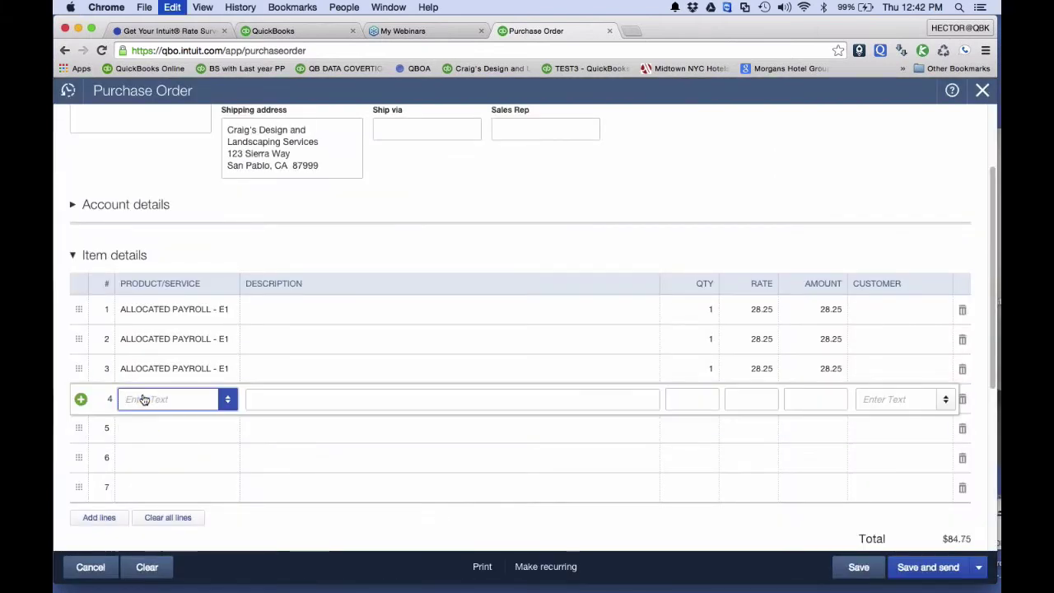
type("a")
left_click(146, 447)
type("a")
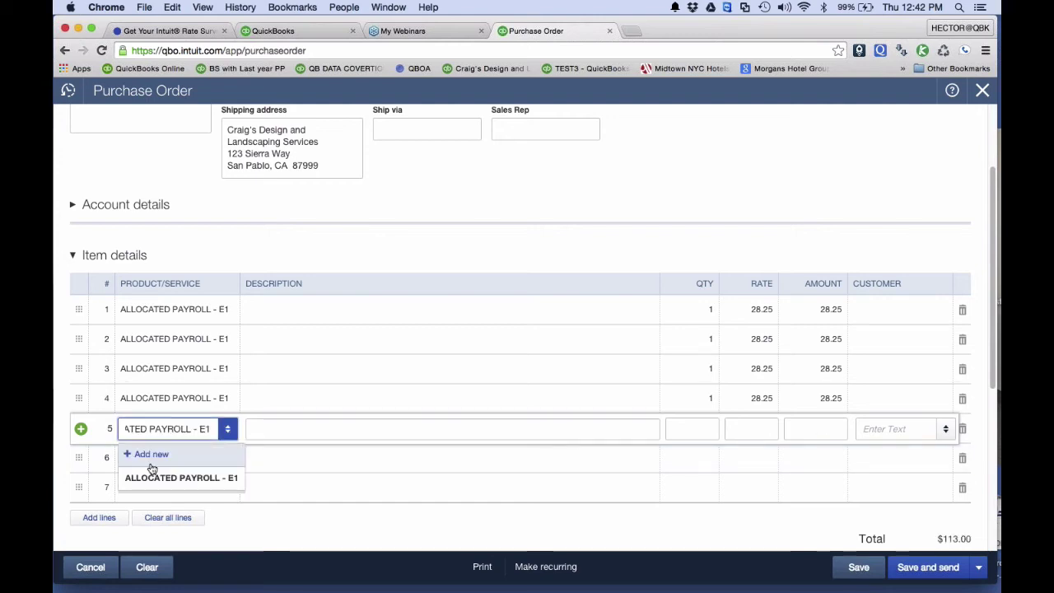
left_click(146, 478)
Enter the ALLOCATED PAYROLL - E1 item on lines 6 to 8 of the item details
left_click(151, 456)
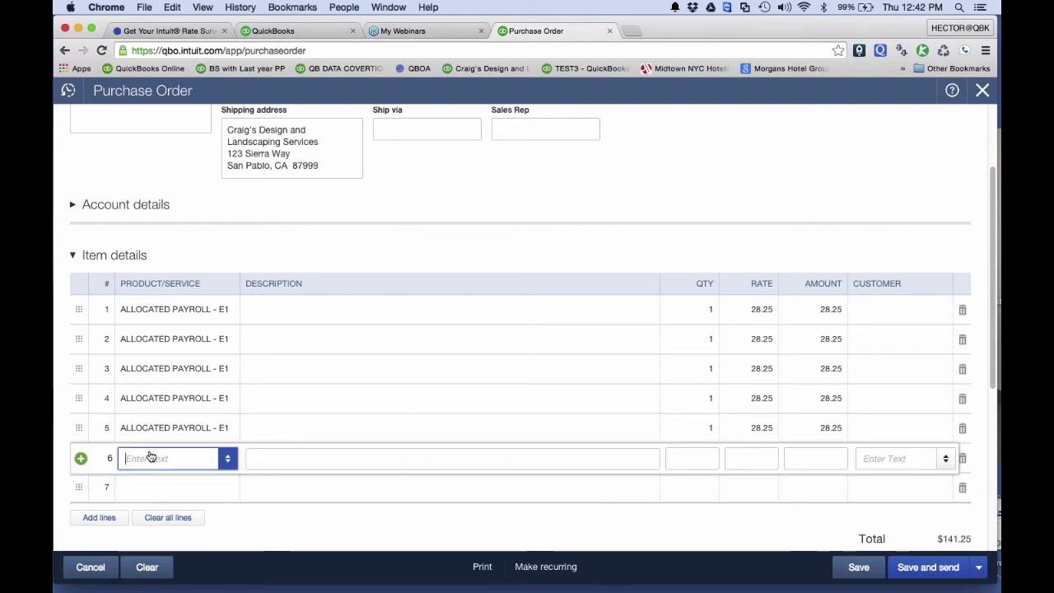
type("a")
left_click(165, 494)
left_click(166, 489)
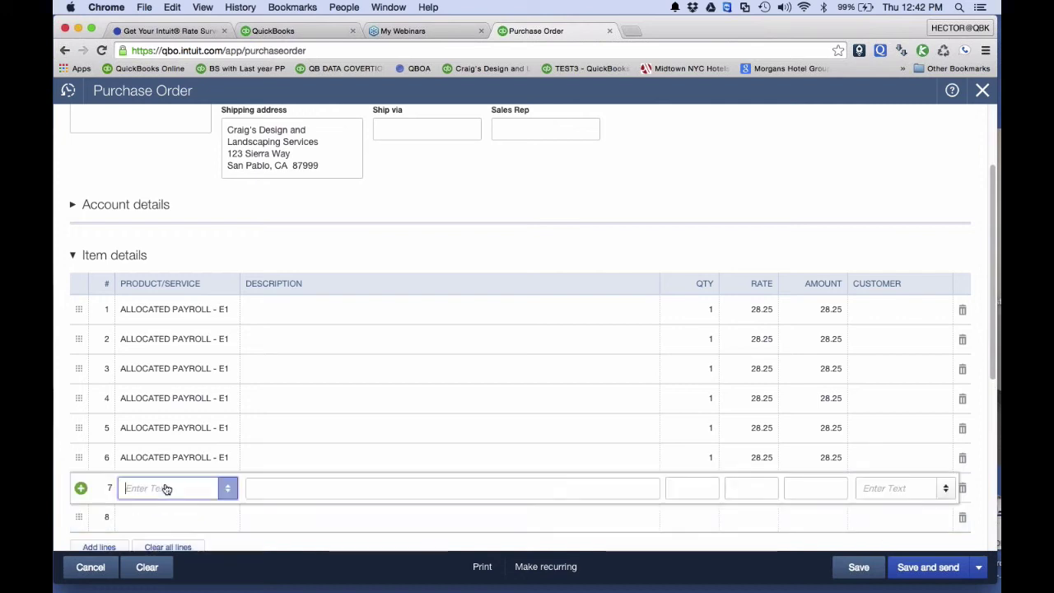
type("a")
left_click(166, 522)
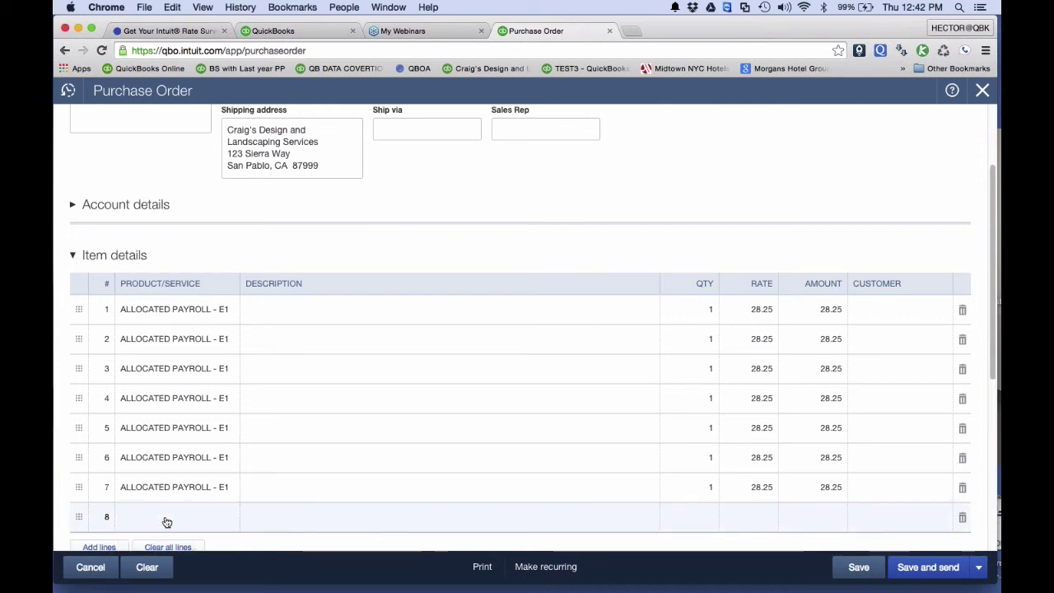
left_click(166, 521)
type("a")
Enter "Total as Negative" as the description of item line 8
left_click(278, 519)
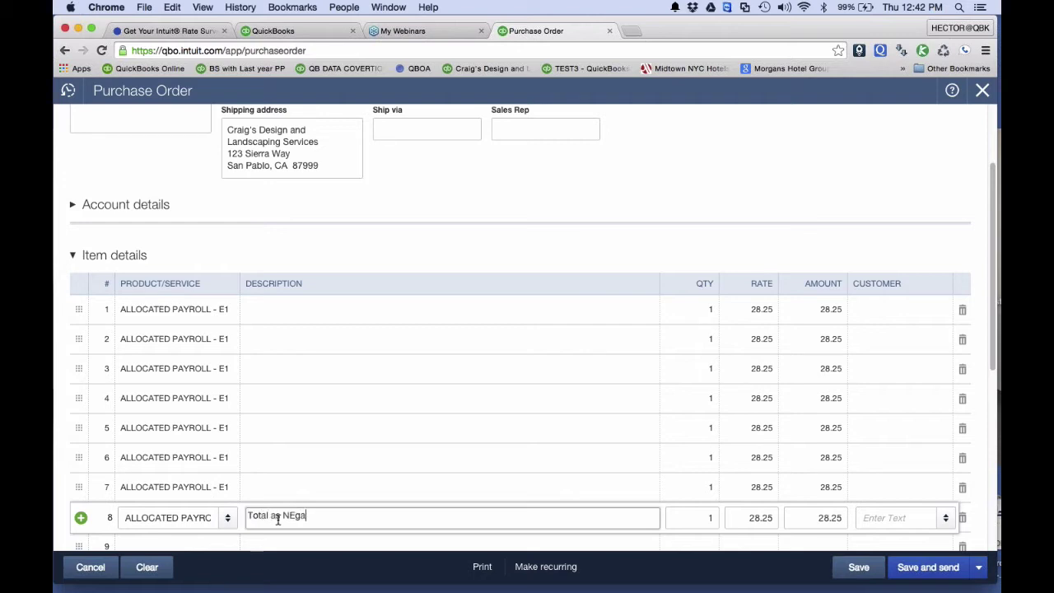
key("BackSpace")
key("BackSpace")
key("BackSpace")
key("BackSpace")
key("BackSpace")
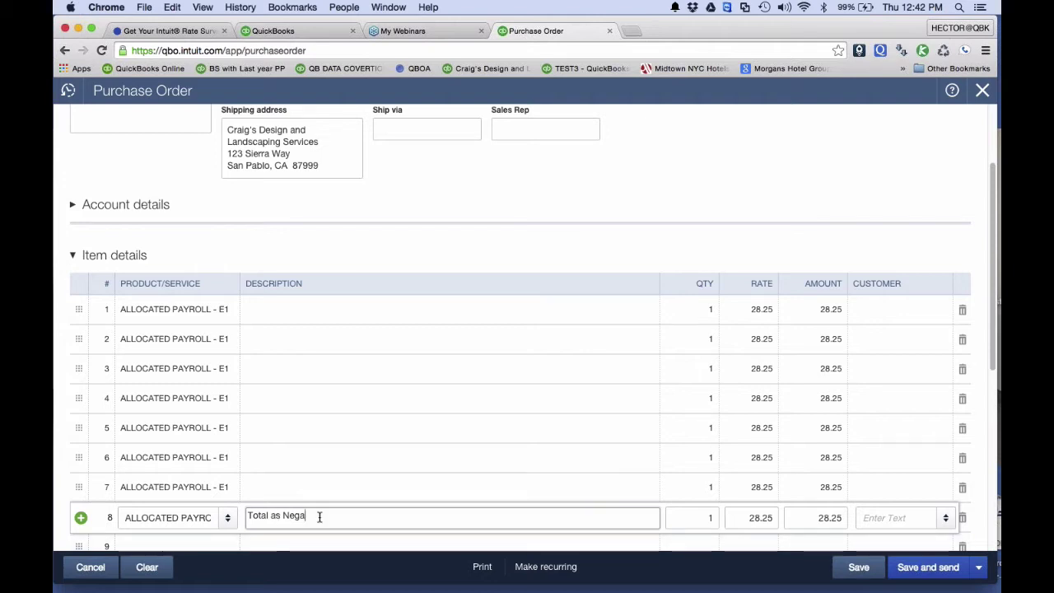
type("tive")
key("Tab")
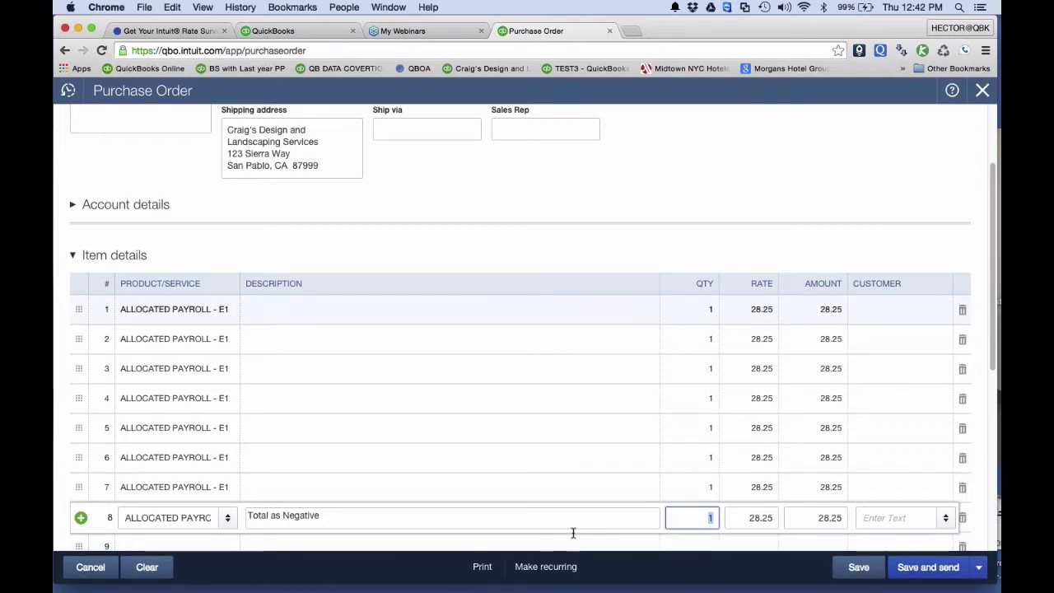
Make the purchase order an Unscheduled recurring template named EMPLOYEE 1 - TIMESHEET PO and save the template
left_click(559, 570)
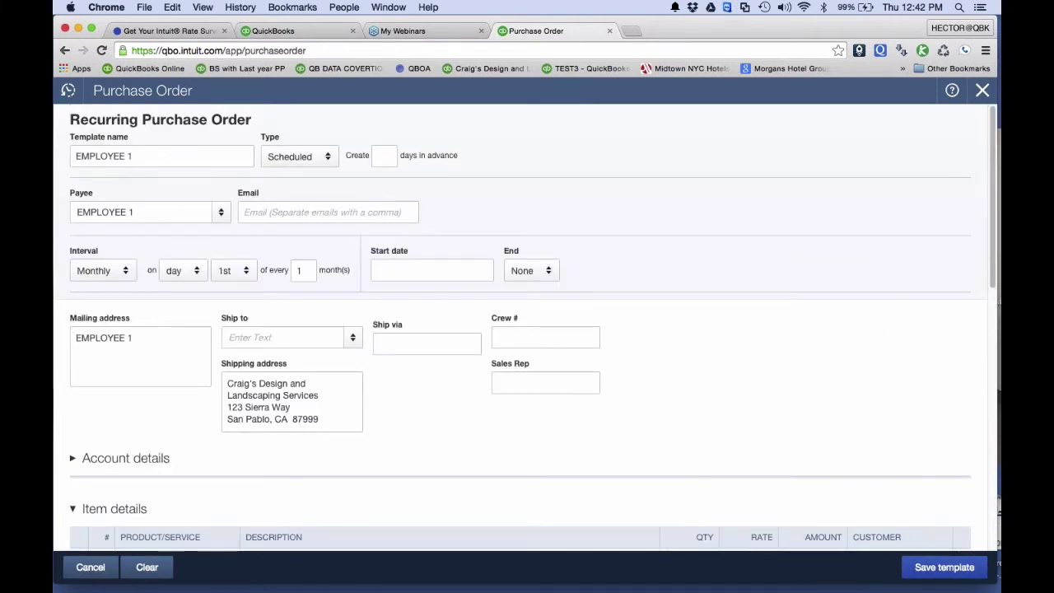
left_click(177, 157)
type("- ")
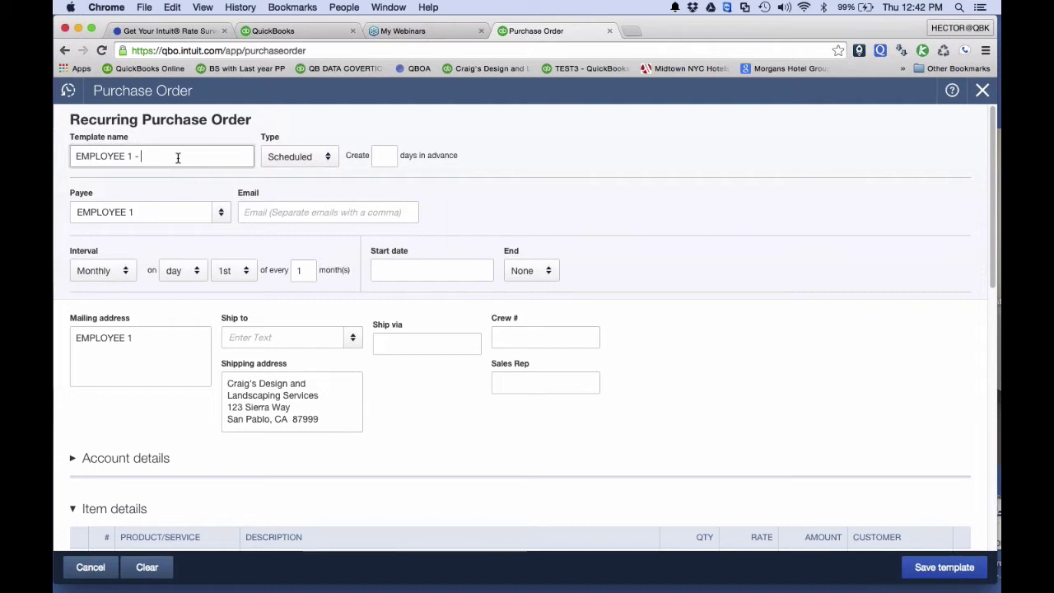
type("TIMESHEET PO")
left_click(302, 157)
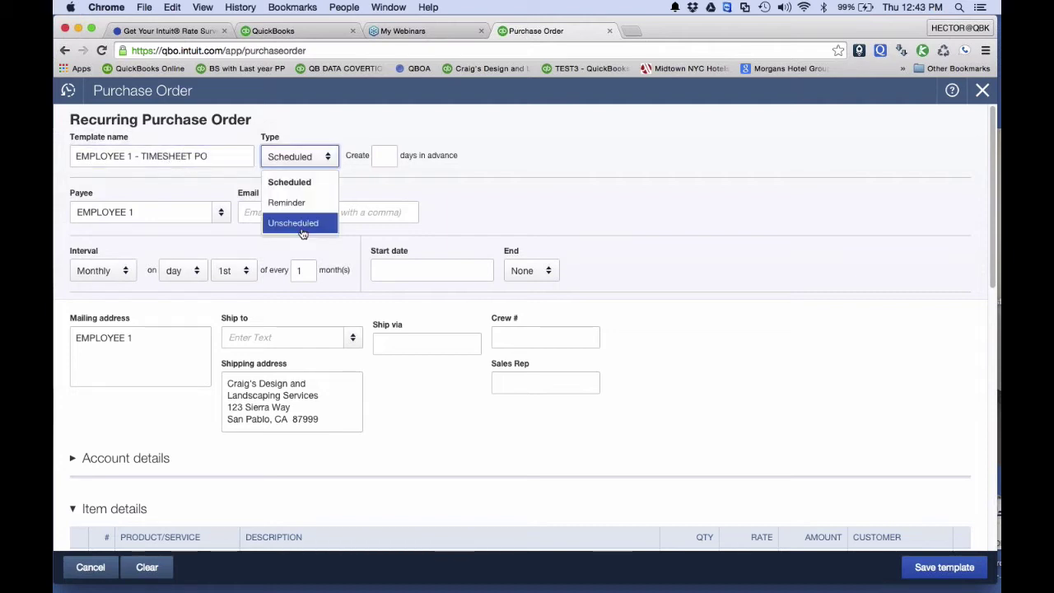
left_click(300, 223)
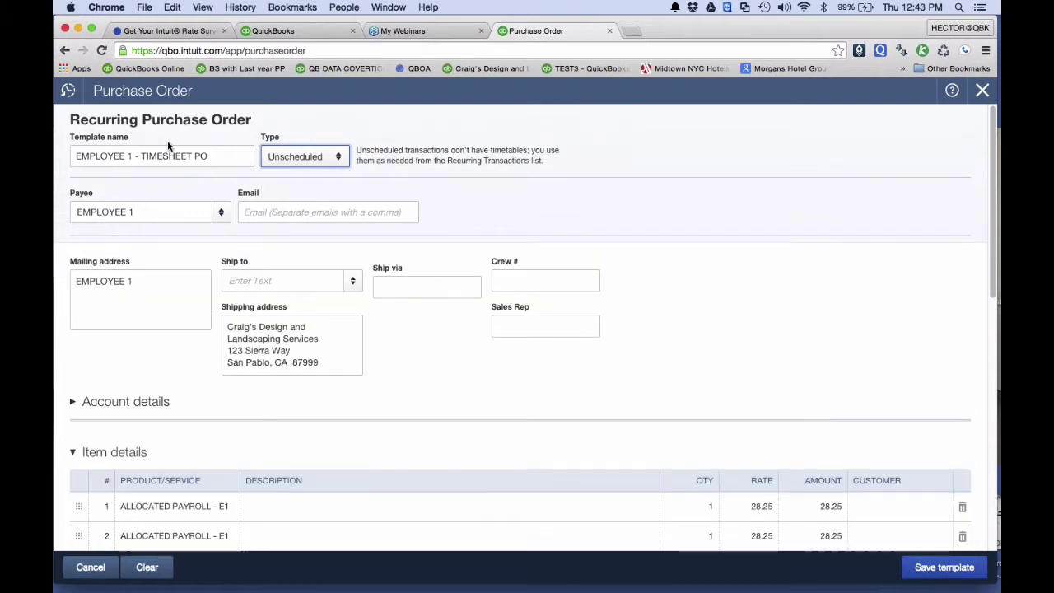
left_click(927, 566)
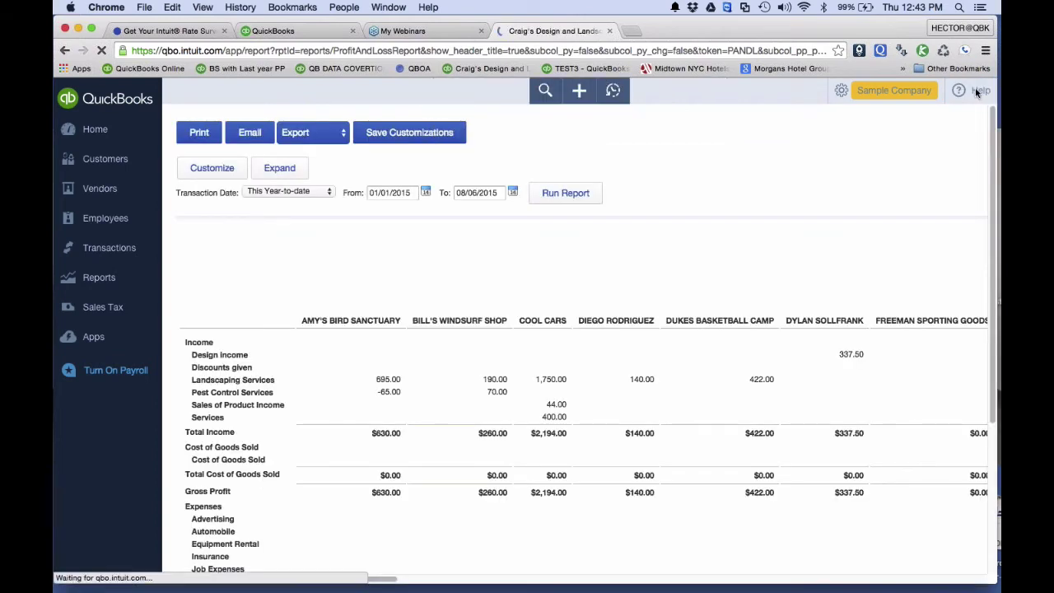
Open the Recurring Transactions list and create a purchase order from the EMPLOYEE 1 - TIMESHEET PO template
left_click(581, 93)
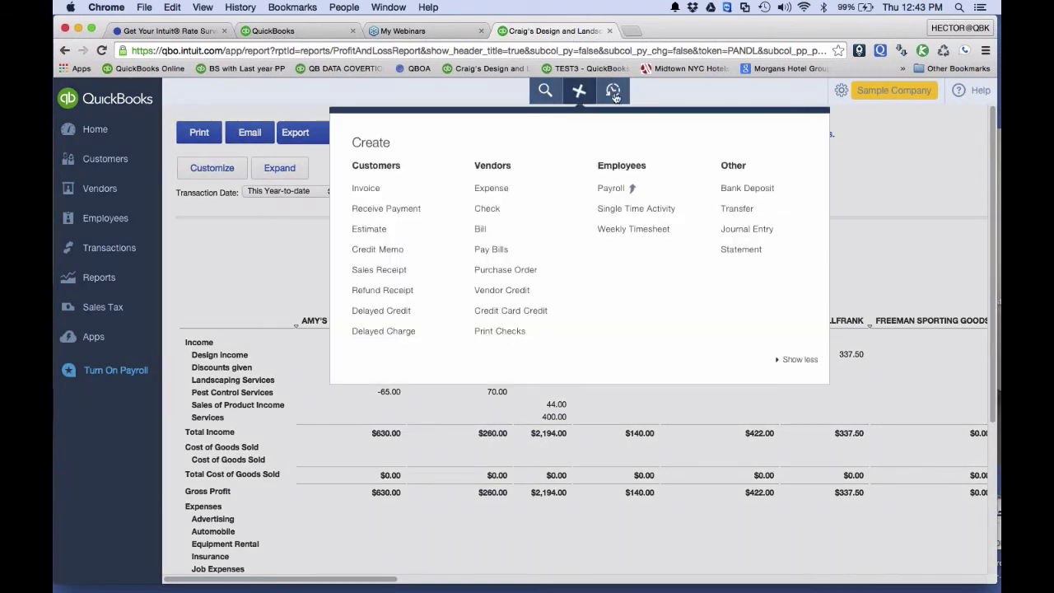
left_click(838, 97)
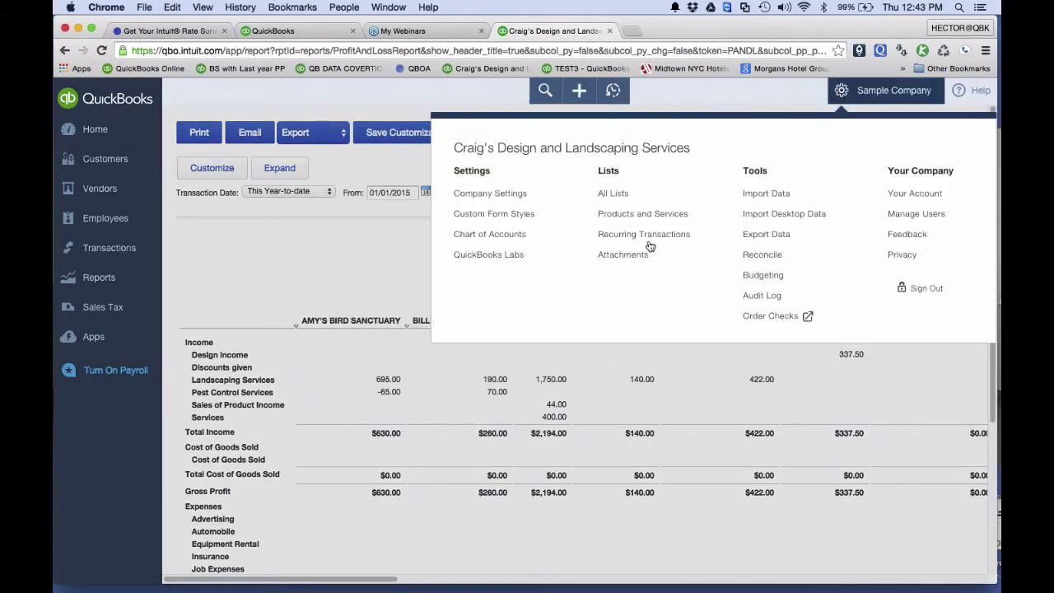
left_click(645, 239)
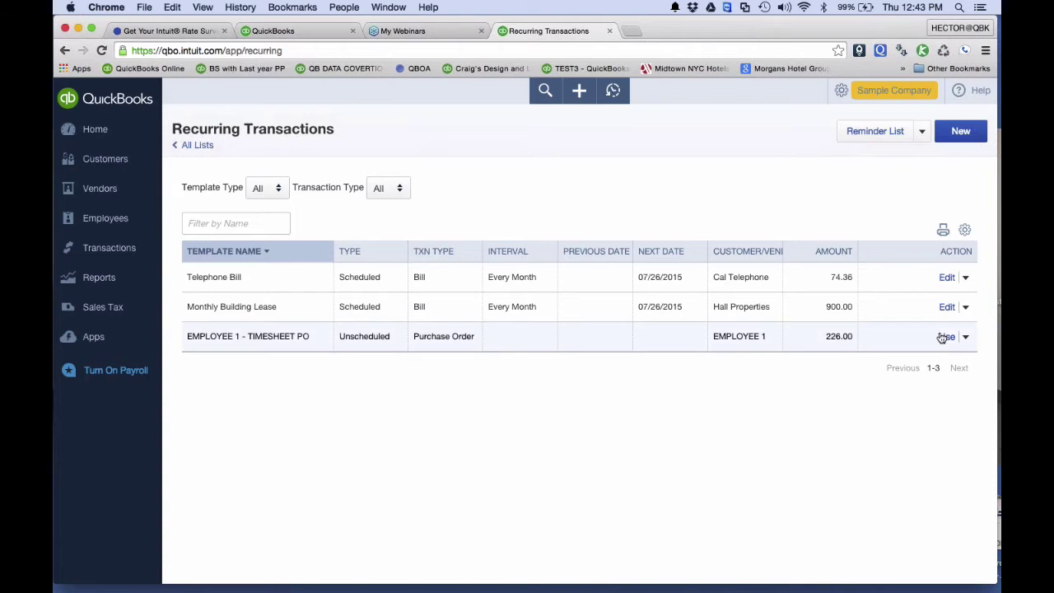
left_click(944, 336)
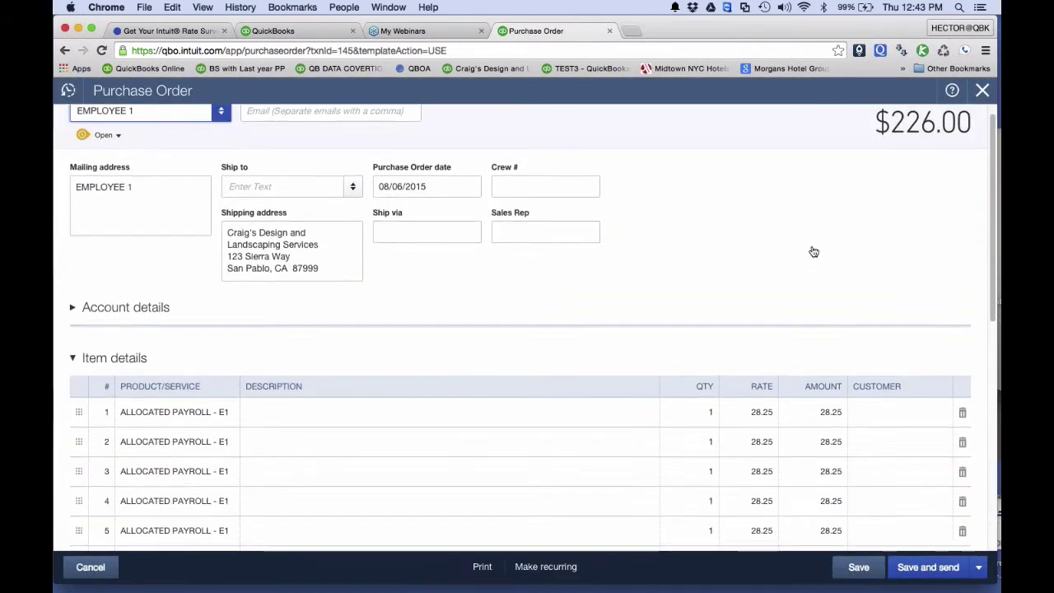
Set the quantities on purchase order lines 1, 2 and 3 to 0, 7 and 8
scroll(812, 251, "down", 1)
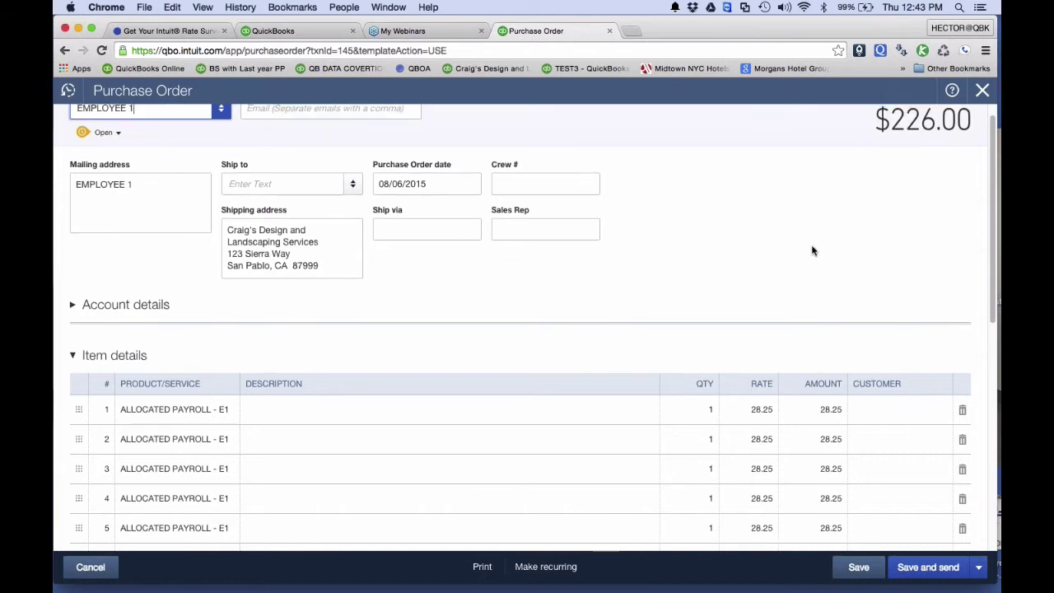
scroll(811, 251, "down", 4)
left_click(702, 321)
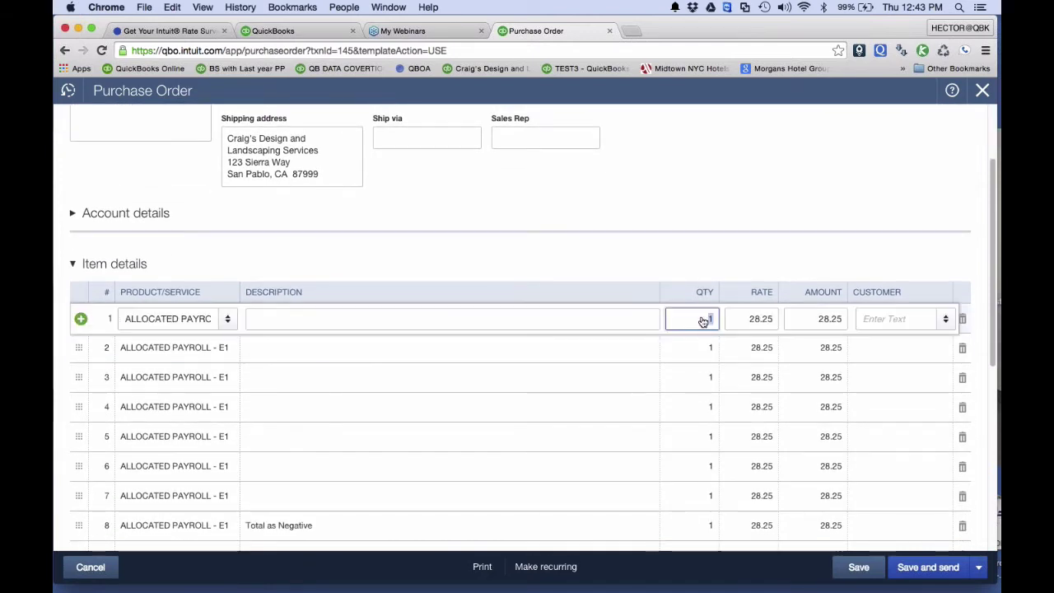
type("0")
scroll(699, 350, "down", 1)
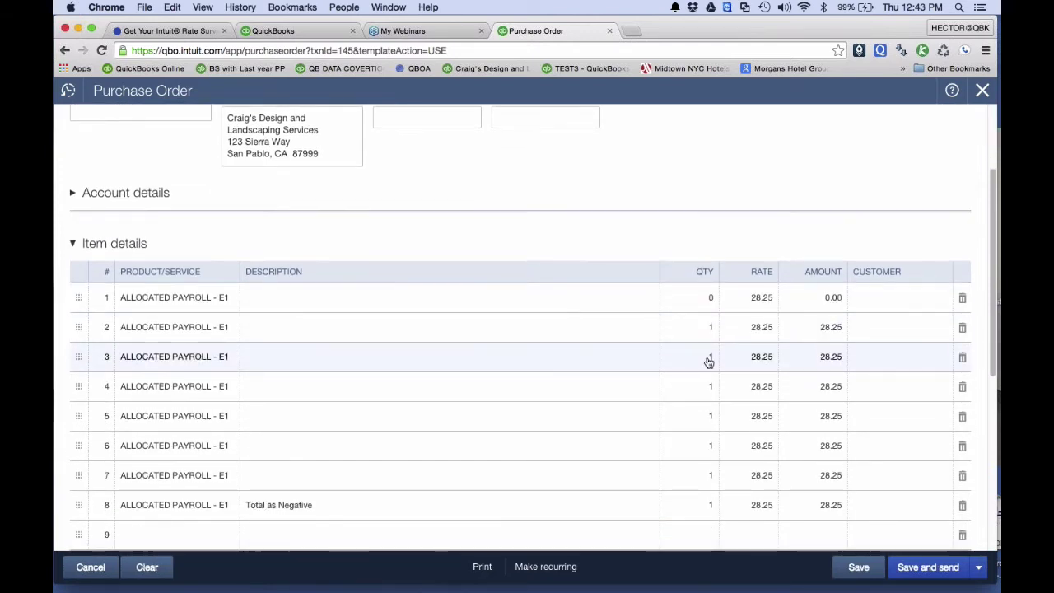
left_click(708, 360)
type("8")
left_click(703, 329)
type("7")
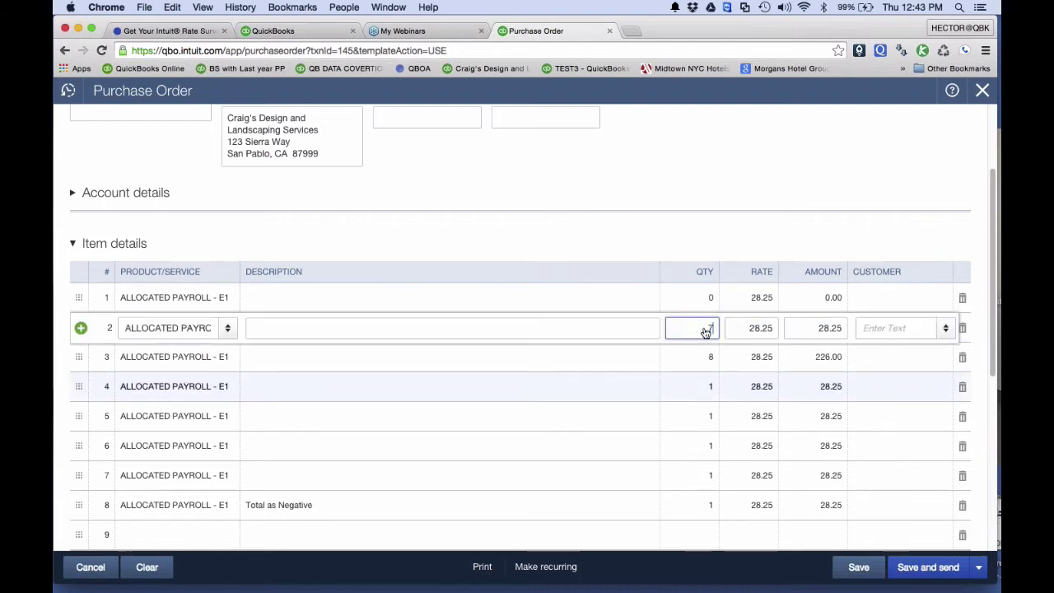
Set the quantities on purchase order lines 4 to 7 to 9, 7, 9 and 0
left_click(705, 384)
type("9")
left_click(707, 416)
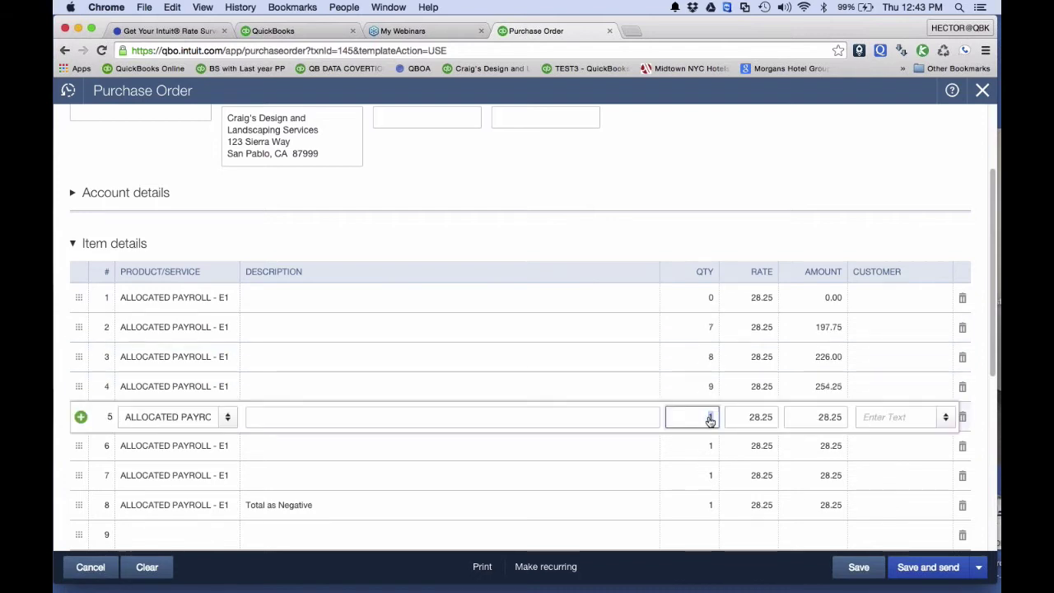
type("7")
left_click(710, 446)
type("9")
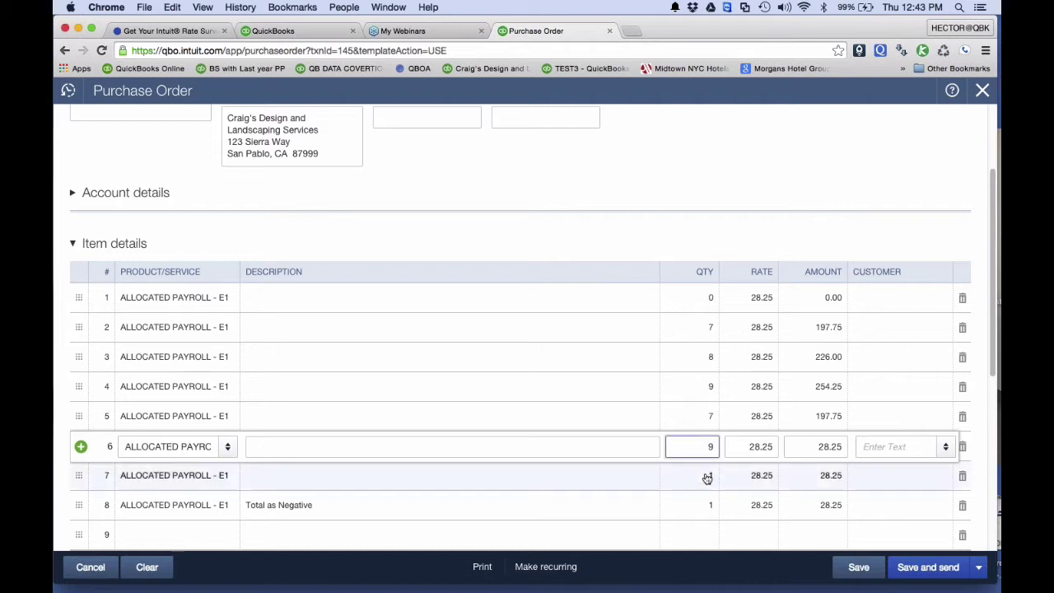
left_click(706, 475)
type("0")
left_click(635, 436)
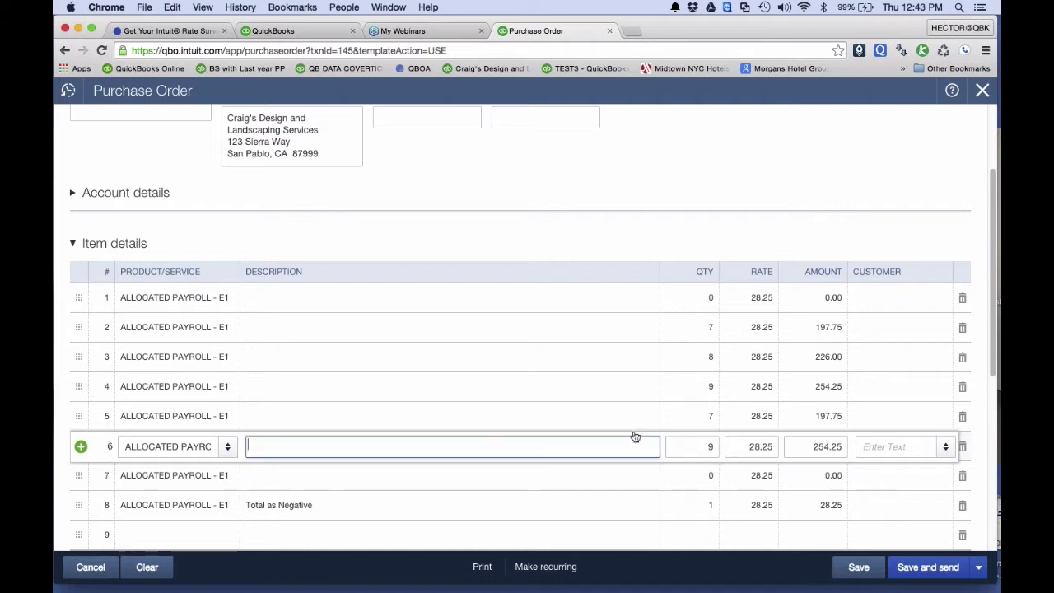
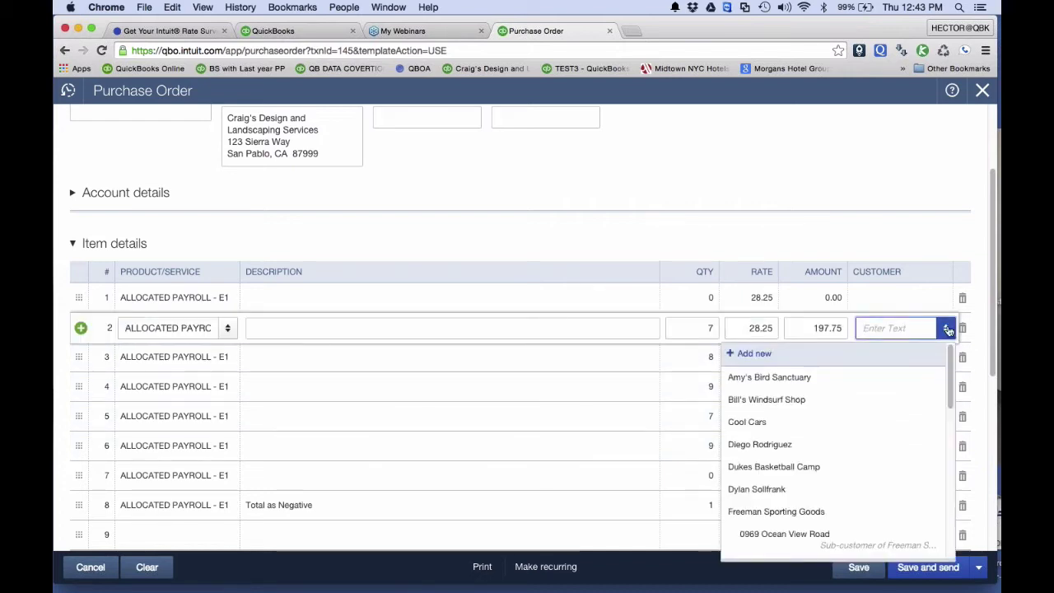
Assign purchase order line 2 to Amy's Bird Sanctuary, line 3 to Cool Cars and line 4 to the individual customer listed after Cool Cars
left_click(931, 376)
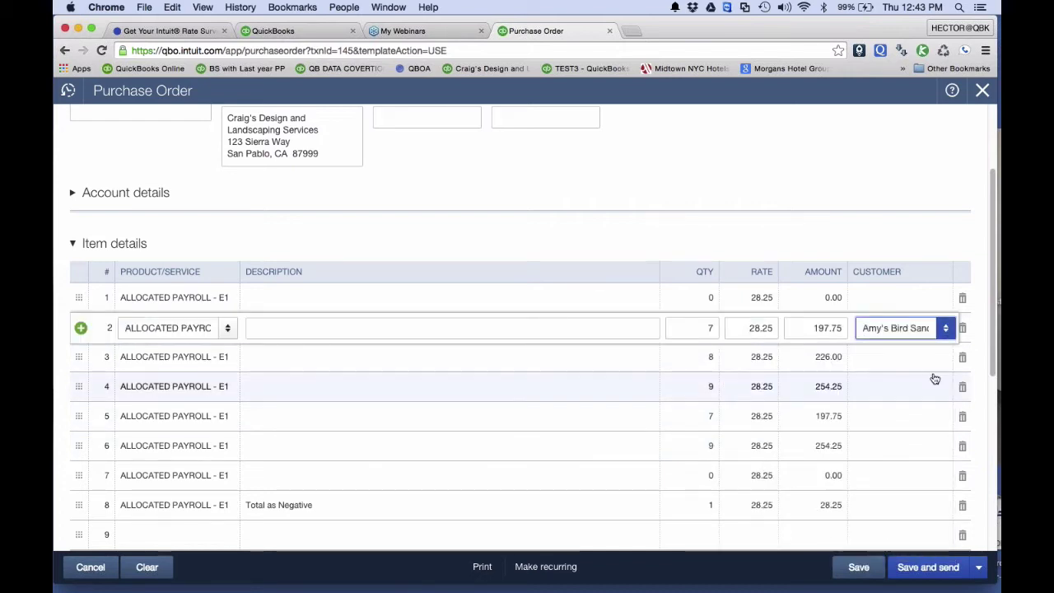
left_click(943, 357)
left_click(944, 357)
left_click(752, 205)
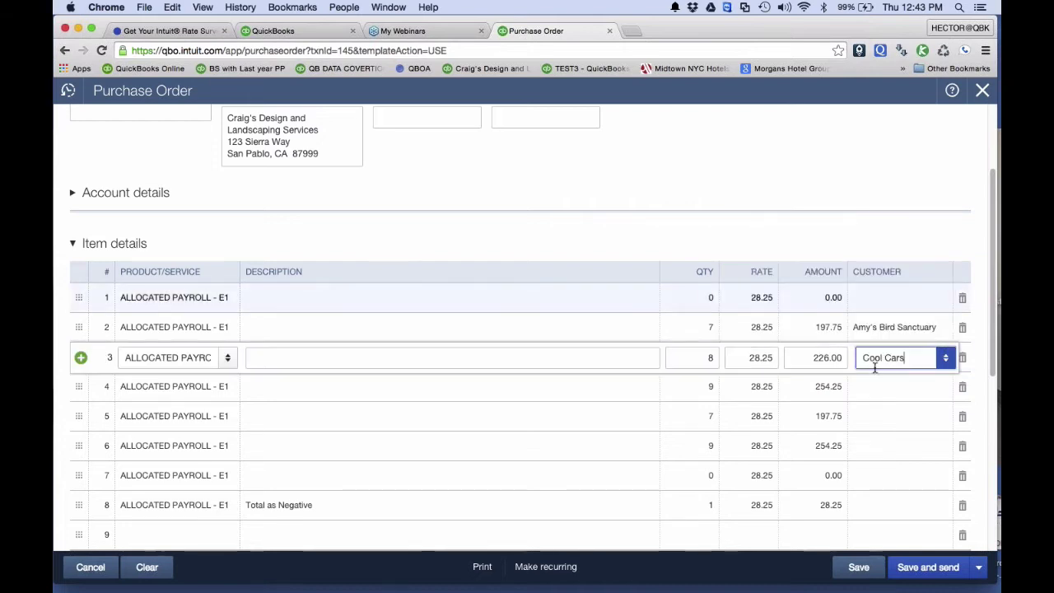
left_click(915, 395)
left_click(944, 390)
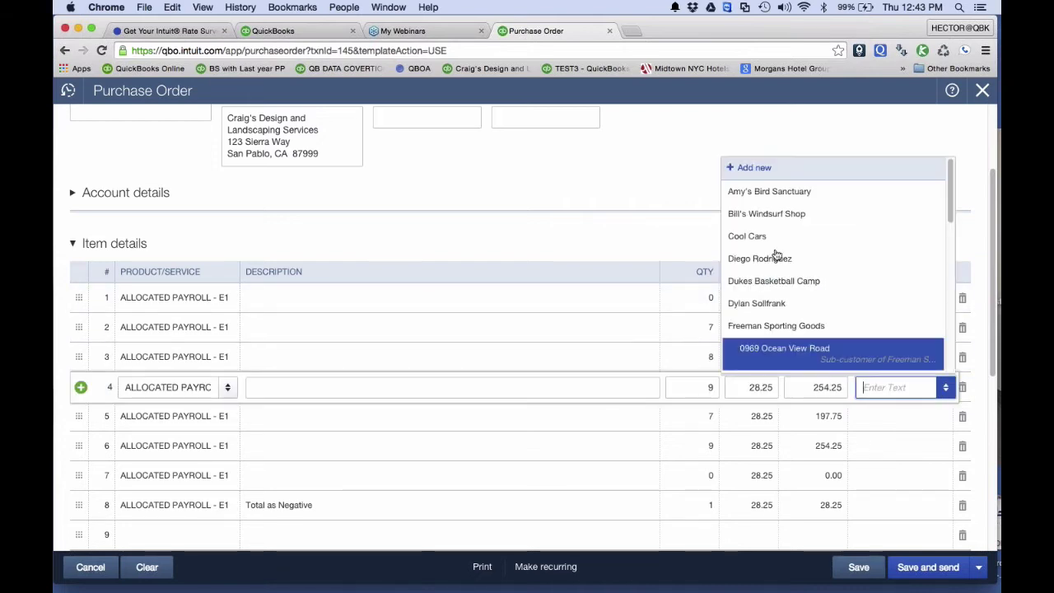
left_click(776, 256)
Assign purchase order line 5 to Amy's Bird Sanctuary and line 6 to the individual customer listed before Freeman Sporting Goods
left_click(921, 418)
left_click(944, 416)
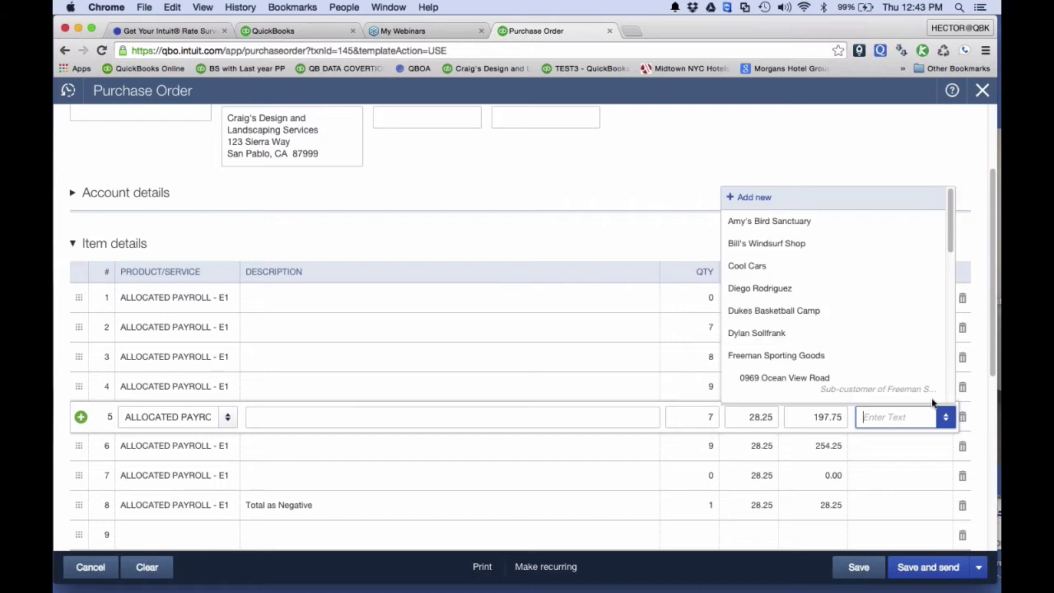
left_click(813, 222)
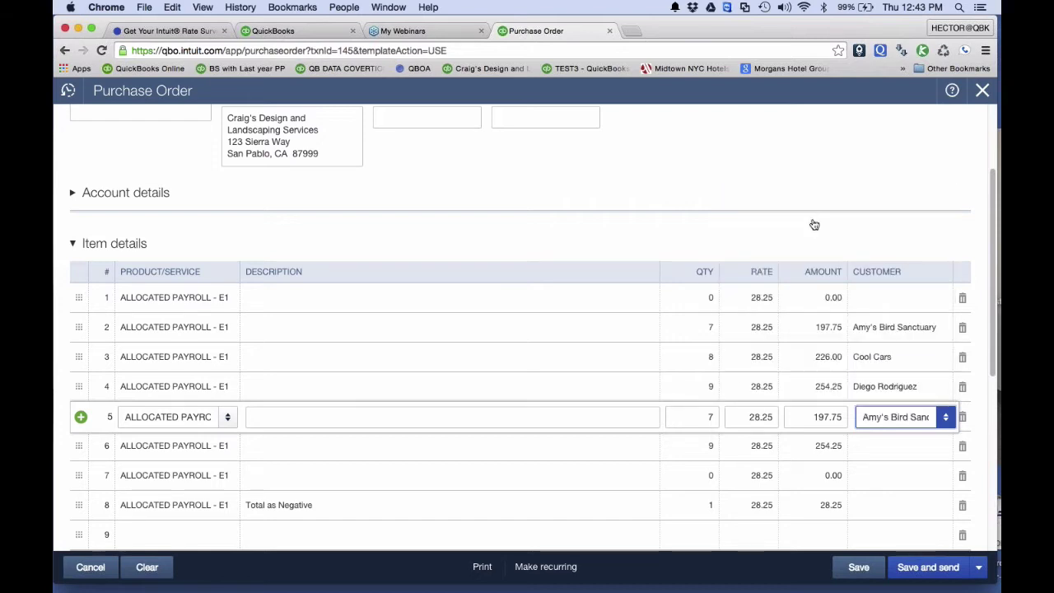
left_click(906, 449)
left_click(944, 446)
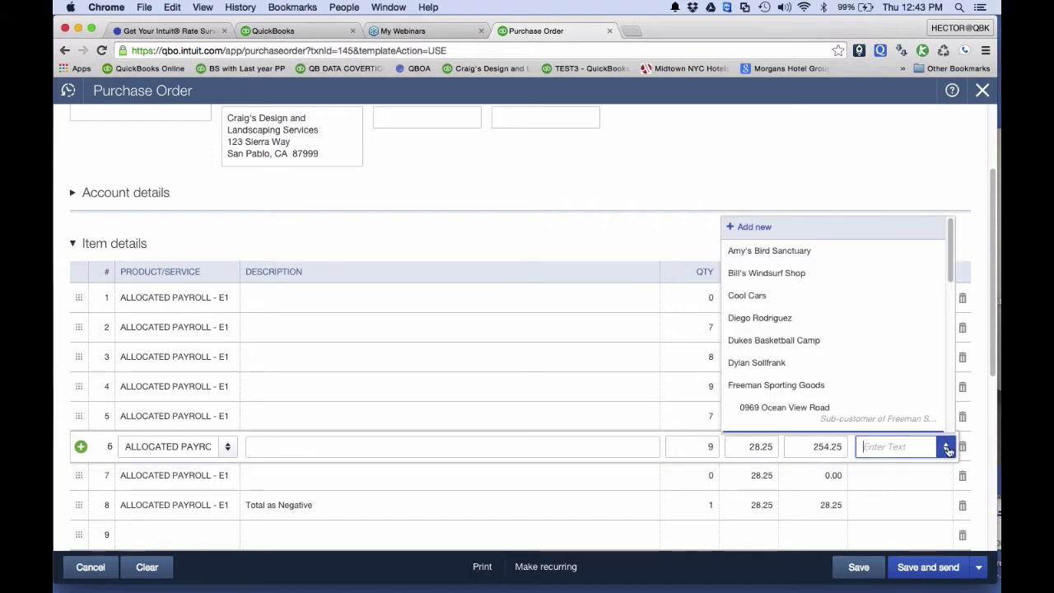
left_click(791, 369)
Set the quantity on the Total as Negative line to 0 so the order total covers only the timesheet lines
scroll(903, 466, "down", 5)
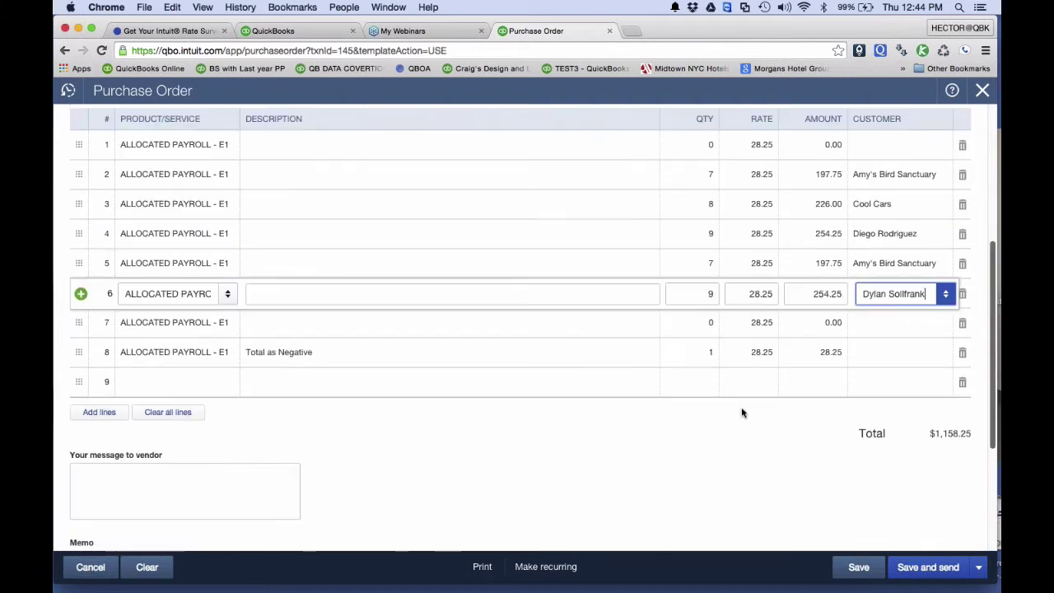
left_click(710, 353)
type("0")
key("Tab")
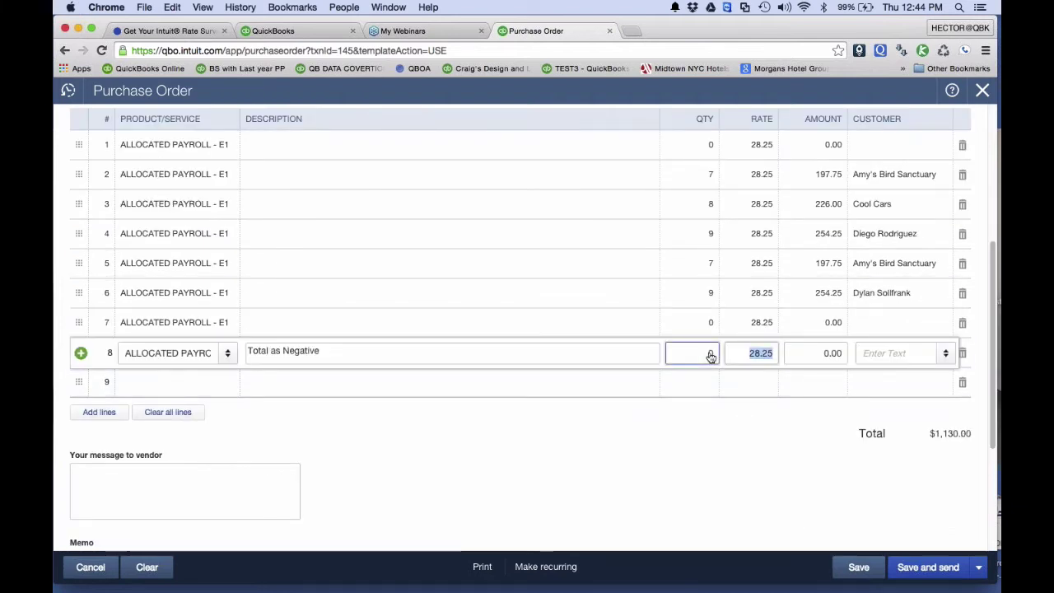
left_click(938, 444)
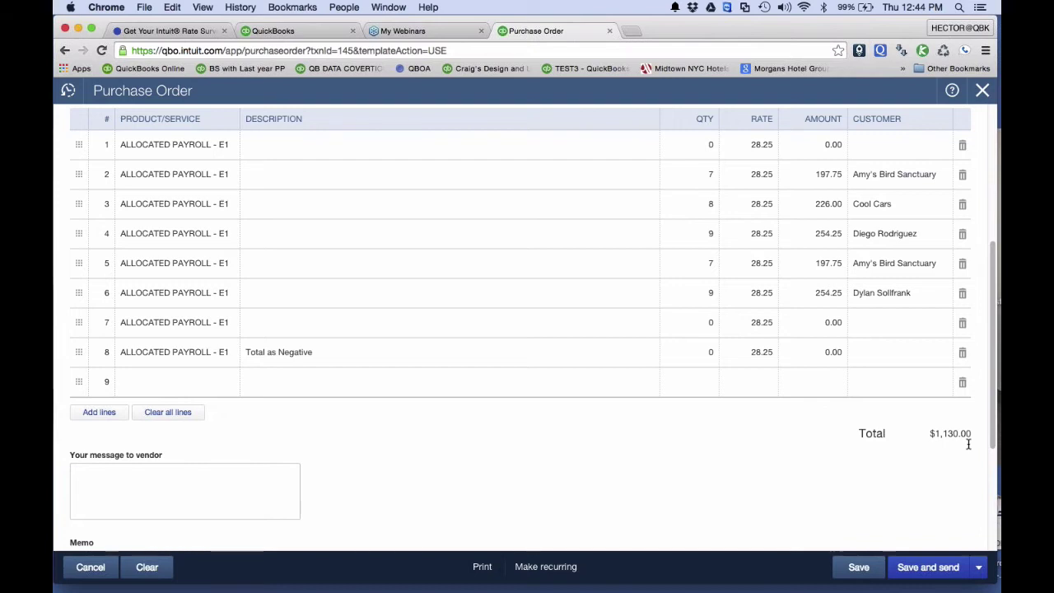
Set the Total as Negative line's rate to 1,130 and its quantity to -1
scroll(968, 442, "up", 2)
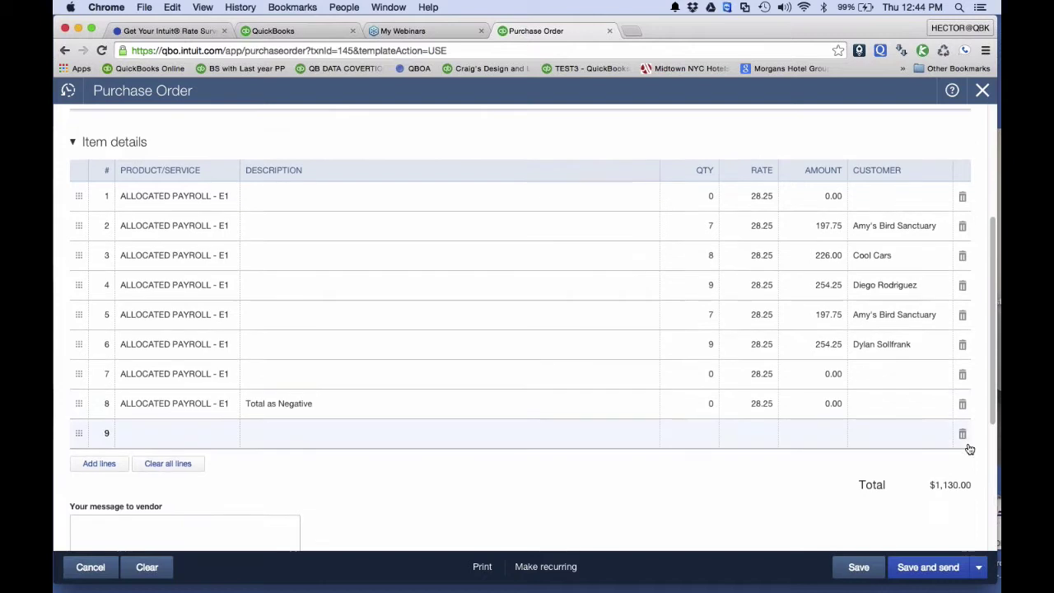
left_click(745, 406)
type("1,130")
left_click(687, 406)
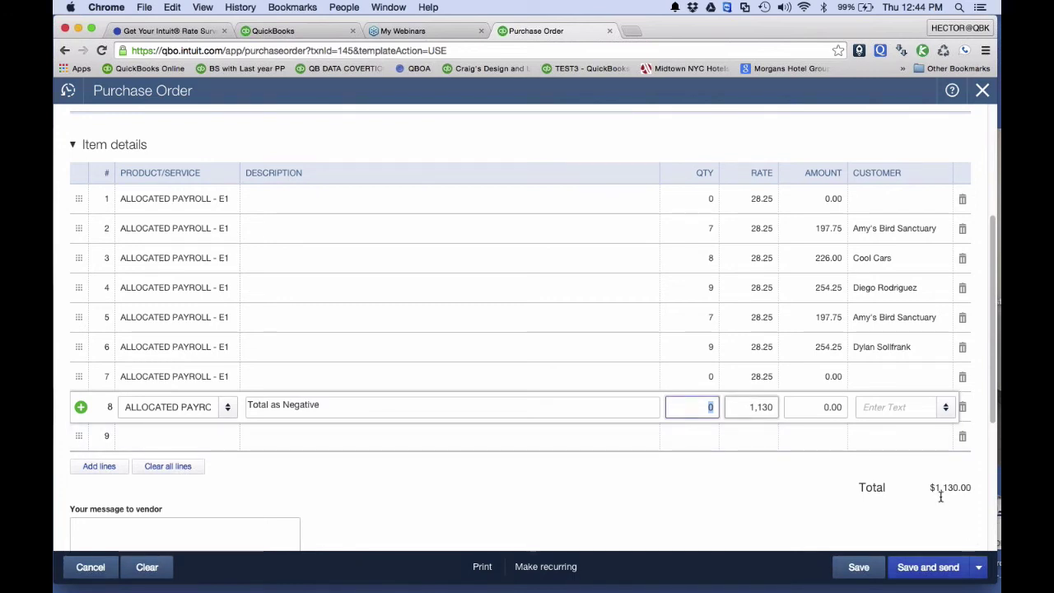
type("-1")
key("Tab")
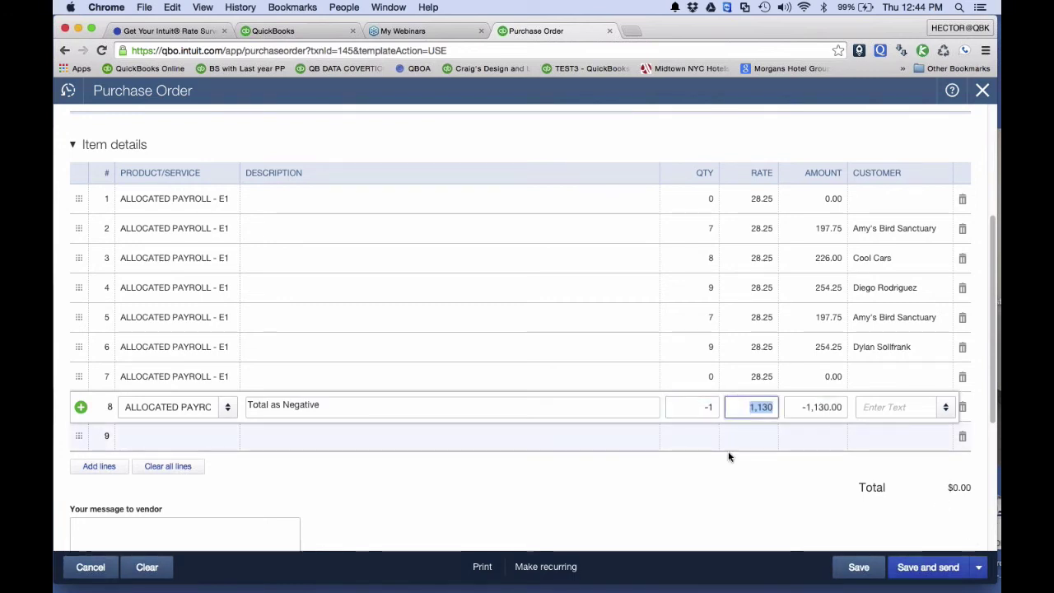
Save and close the purchase order, also saving its changes to the recurring template
left_click(859, 567)
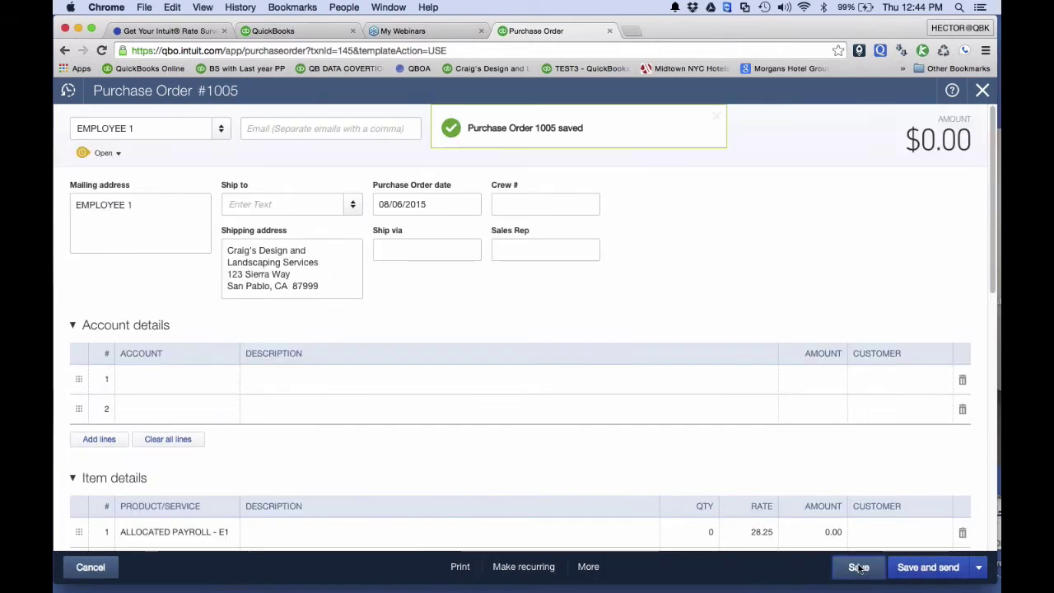
scroll(859, 567, "down", 5)
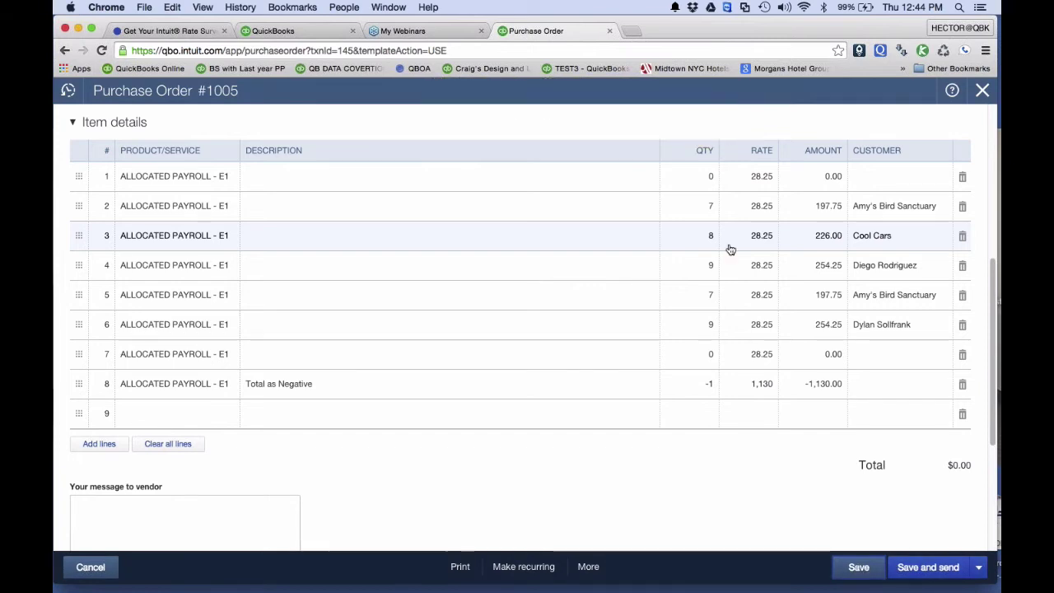
scroll(730, 248, "up", 1)
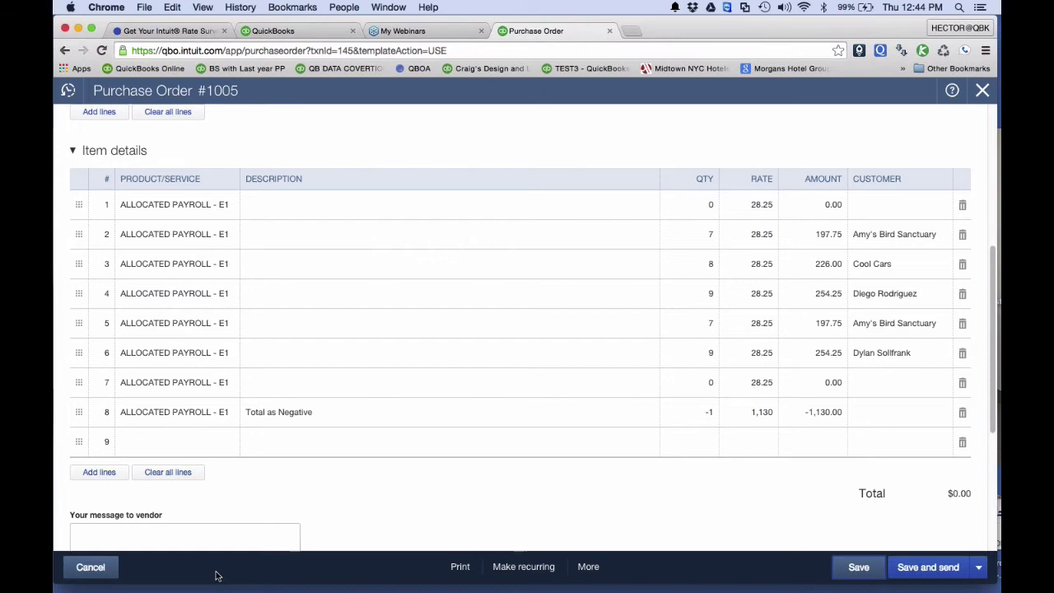
left_click(978, 566)
left_click(932, 548)
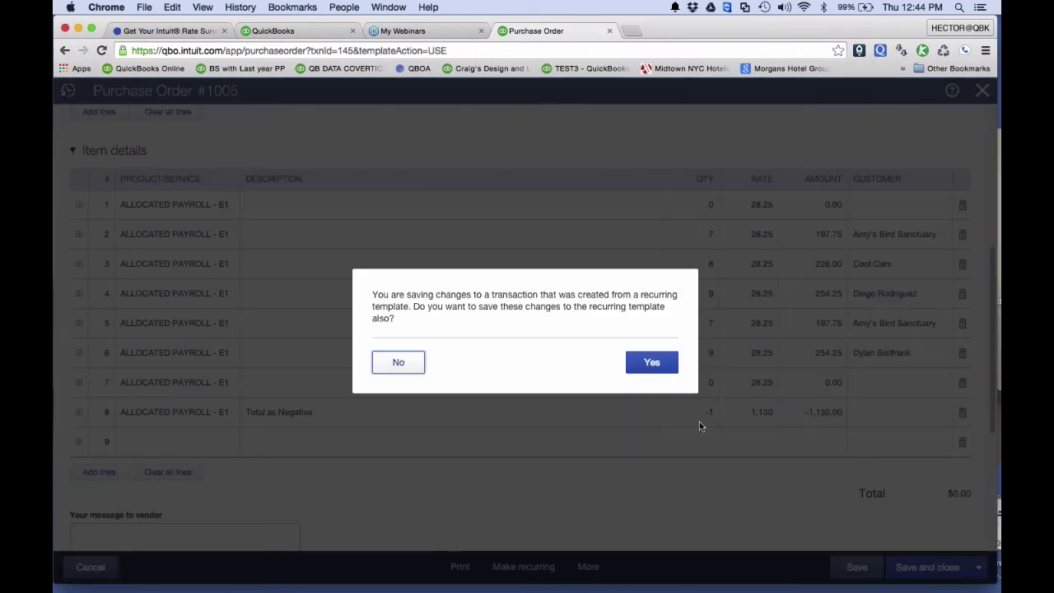
left_click(646, 364)
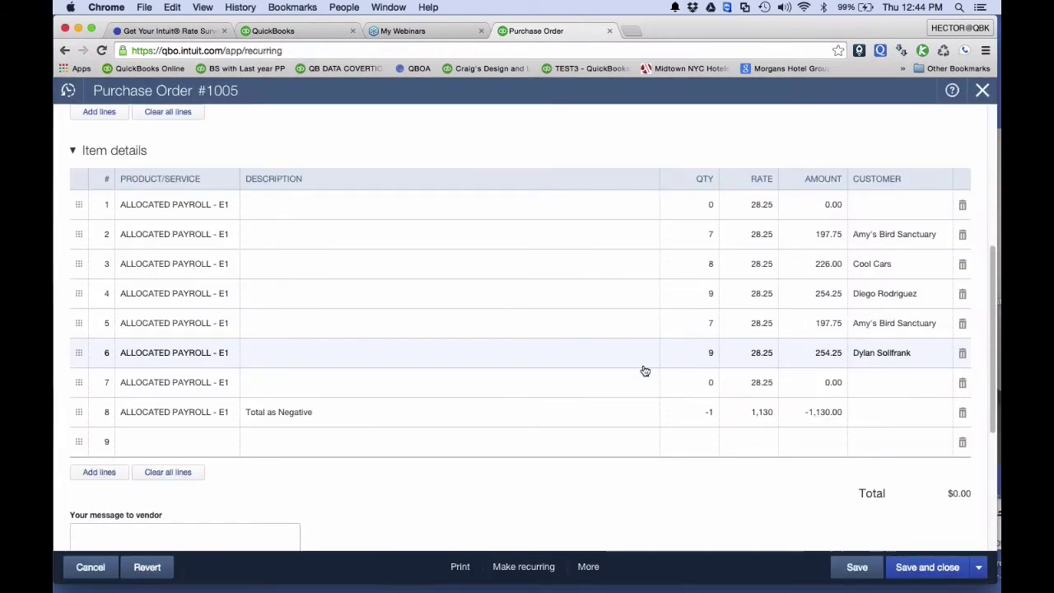
Create a new bill for the vendor EMPLOYEE 1
left_click(580, 104)
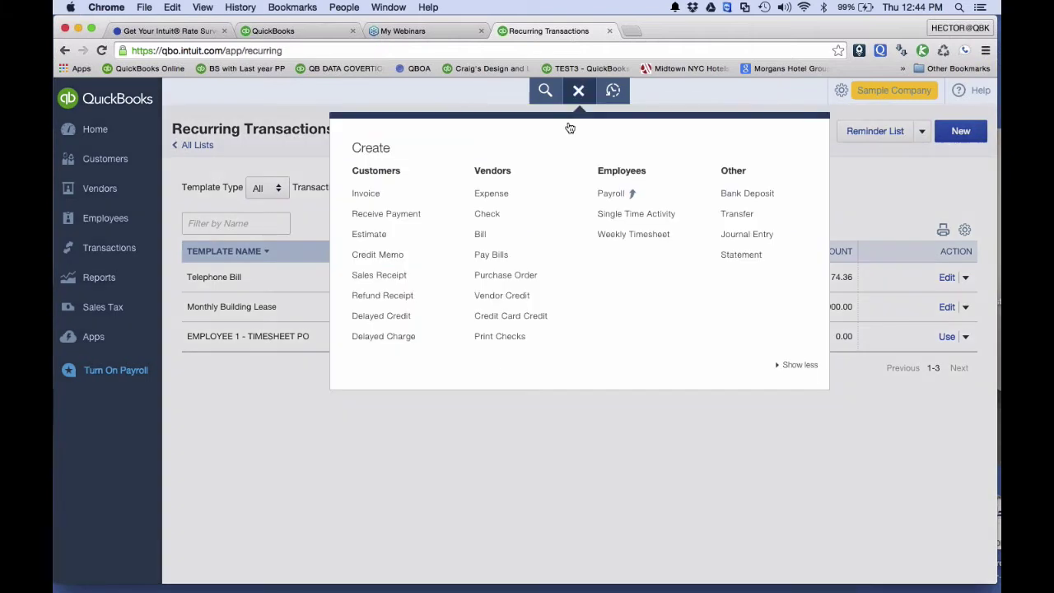
left_click(484, 235)
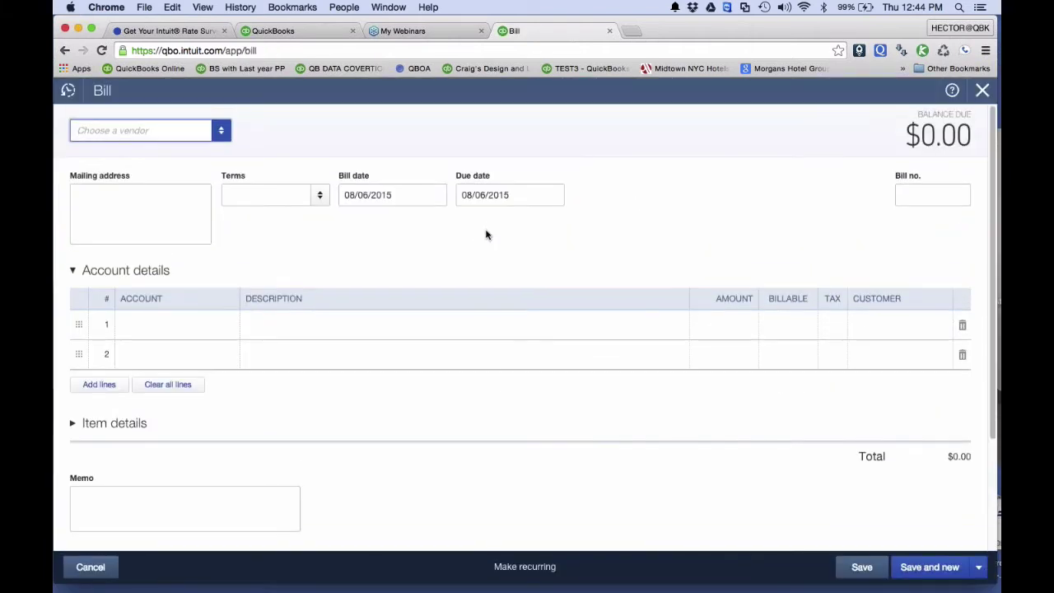
left_click(221, 135)
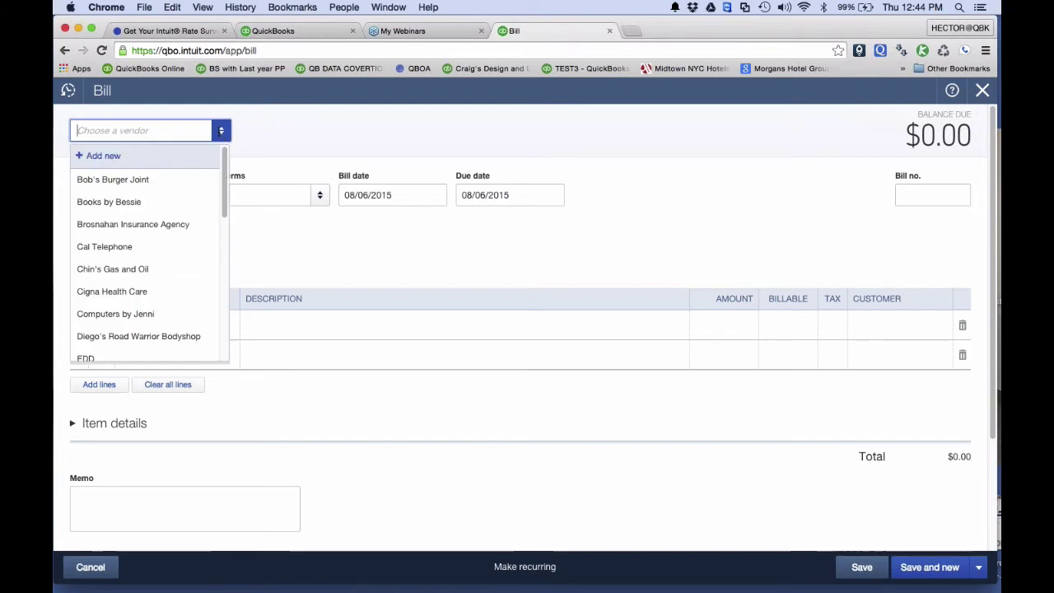
type("emp")
left_click(166, 179)
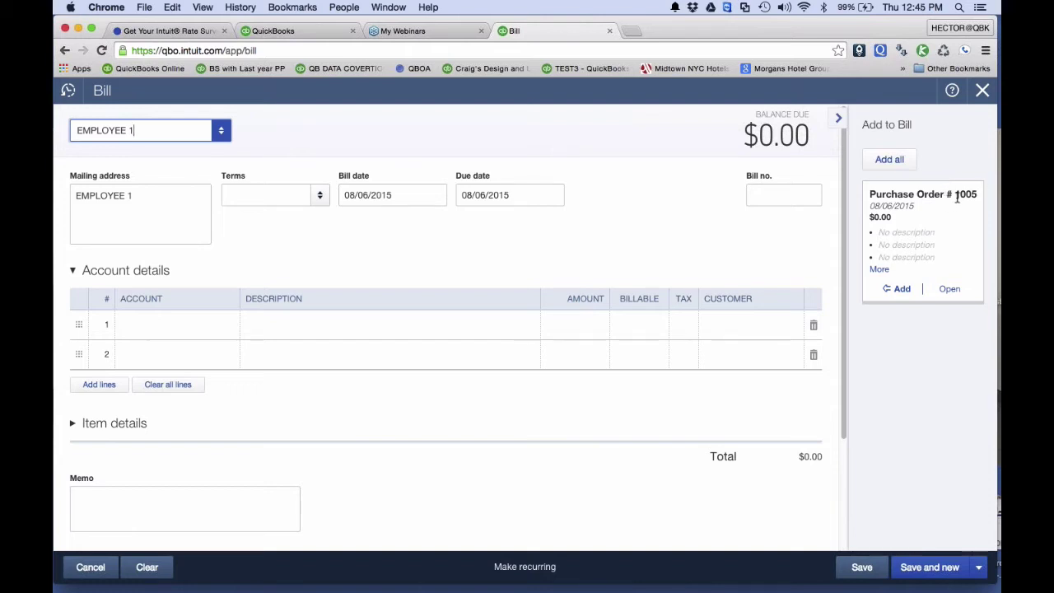
Add all lines of the open purchase order to the bill, and save and close it
left_click(880, 160)
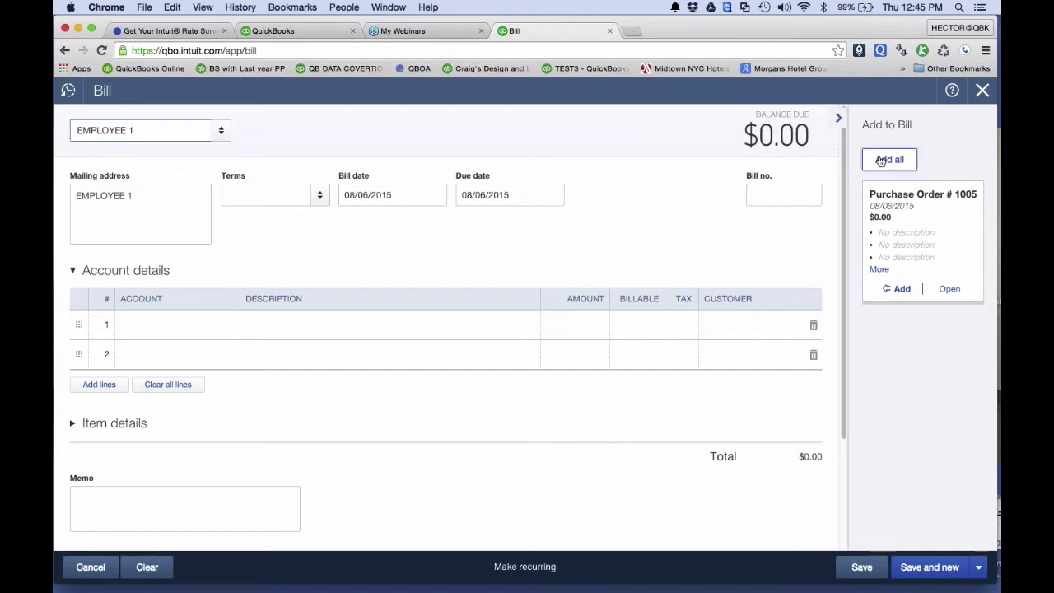
scroll(727, 274, "down", 5)
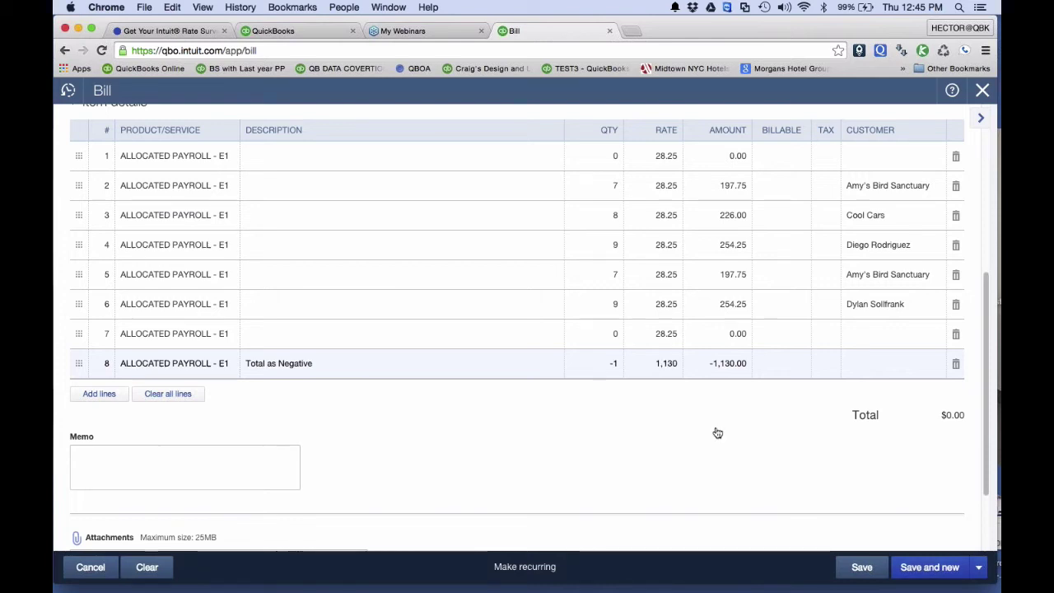
left_click(979, 568)
left_click(941, 548)
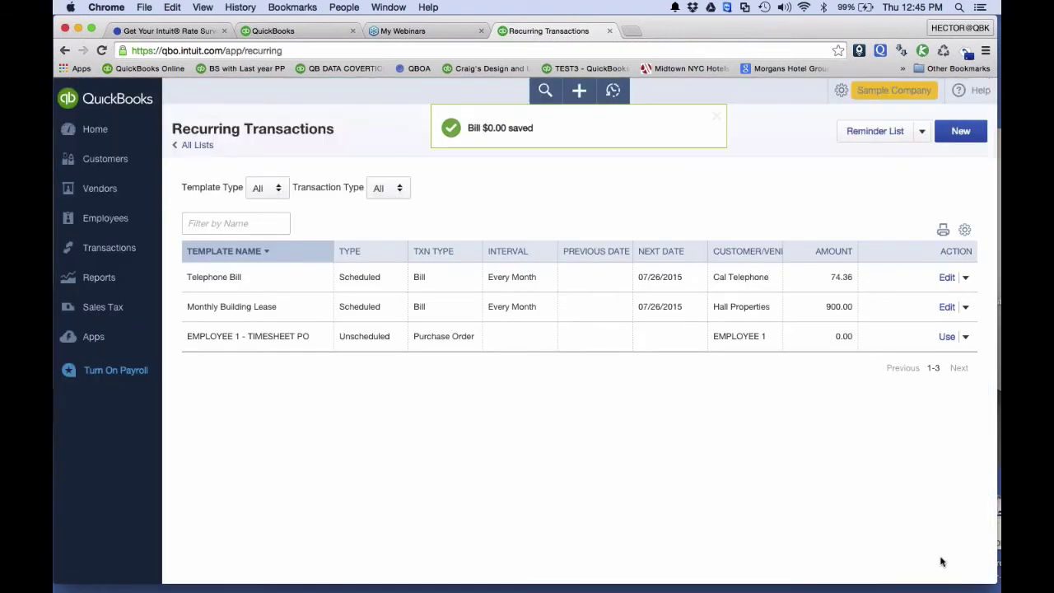
Open the Profit and Loss report
left_click(103, 276)
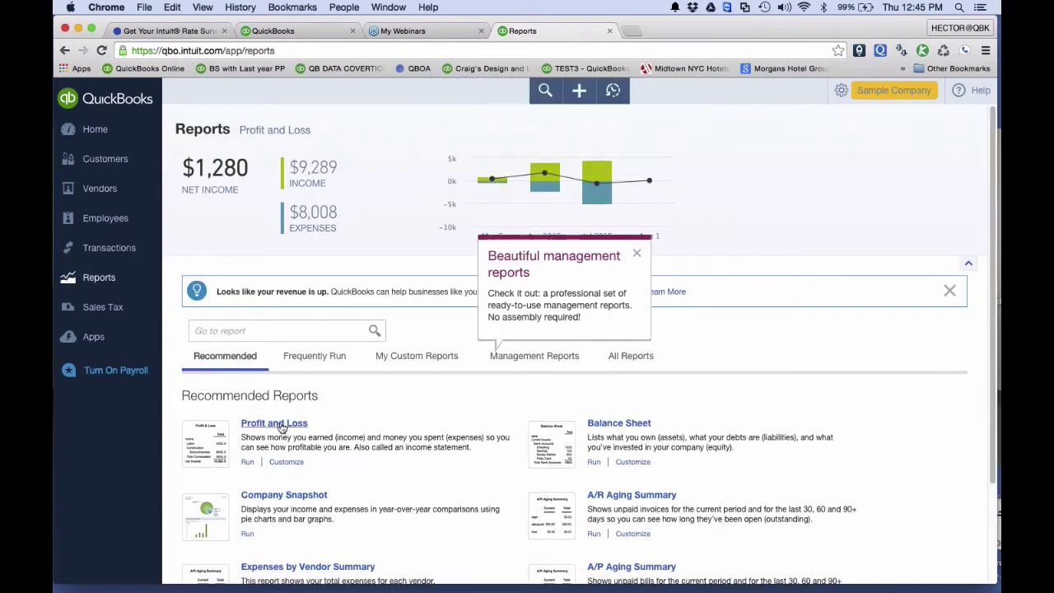
left_click(276, 427)
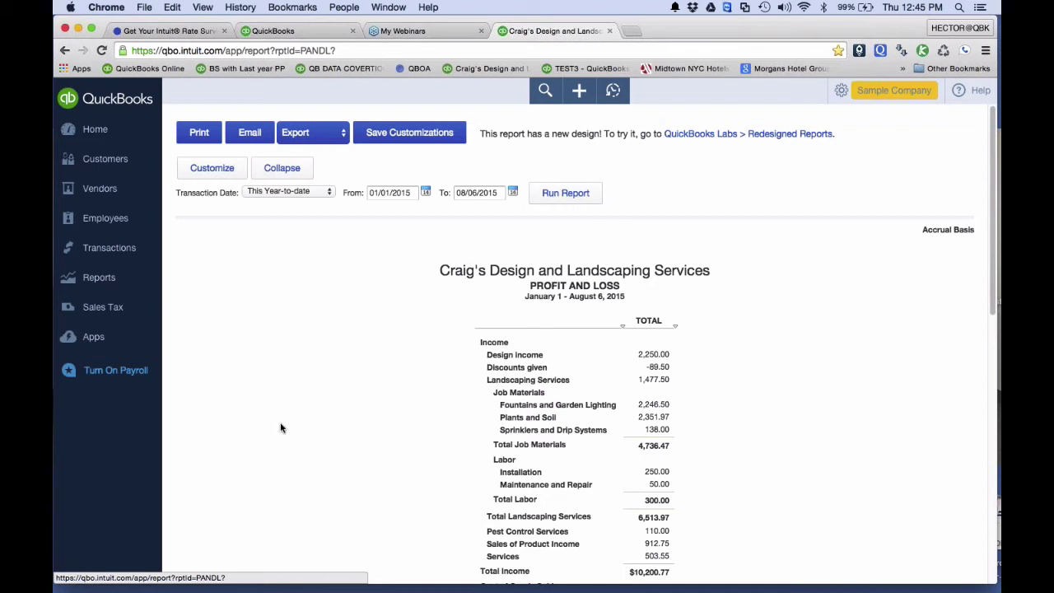
Create a Cost of Goods Sold account named ALLOCATED PAYROLL with detail type Cost of labor - COS in the Chart of Accounts
left_click(833, 102)
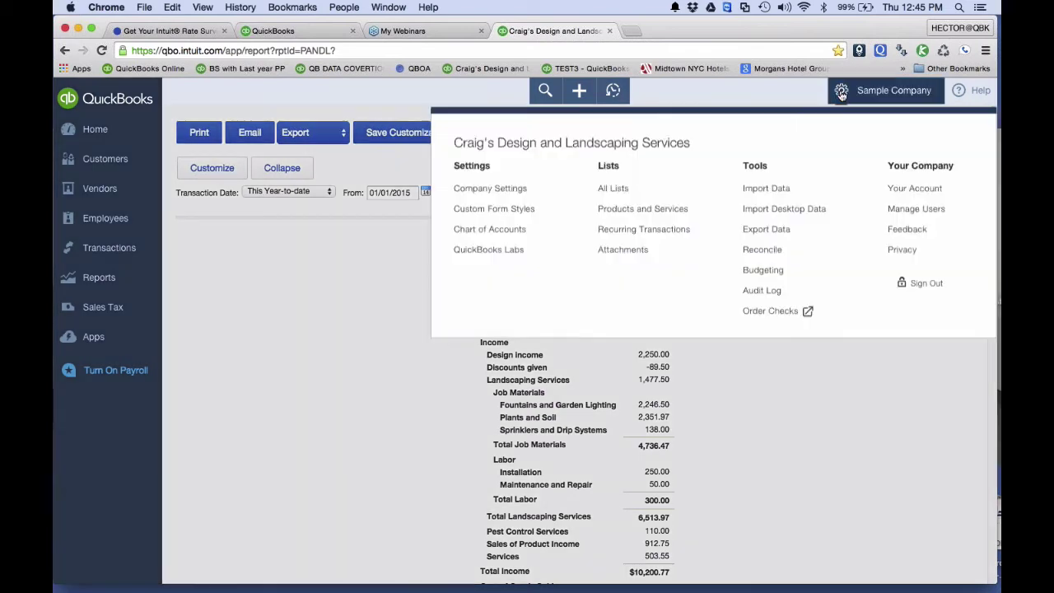
left_click(485, 236)
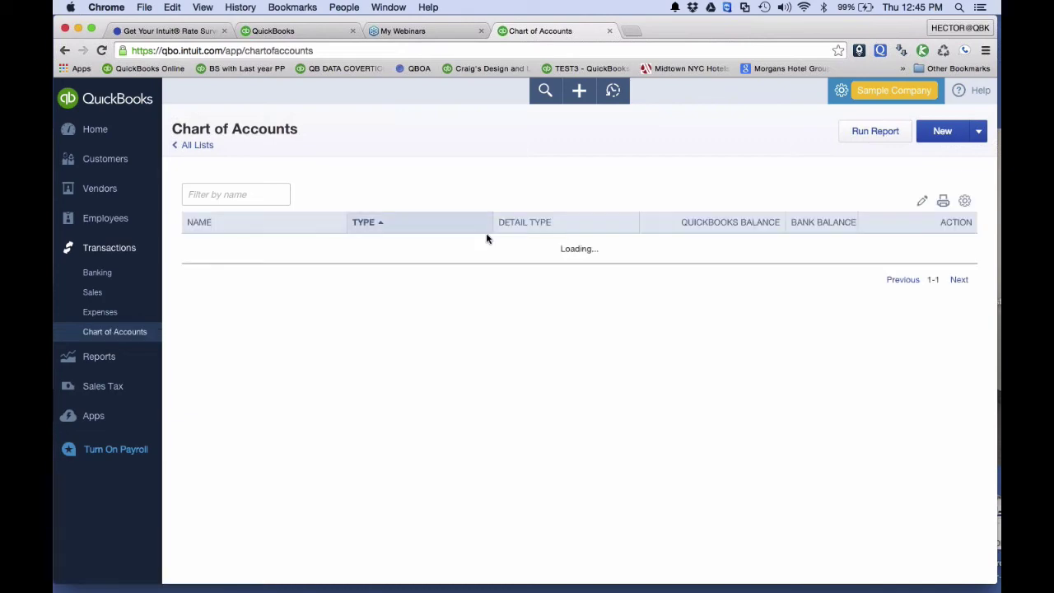
left_click(934, 132)
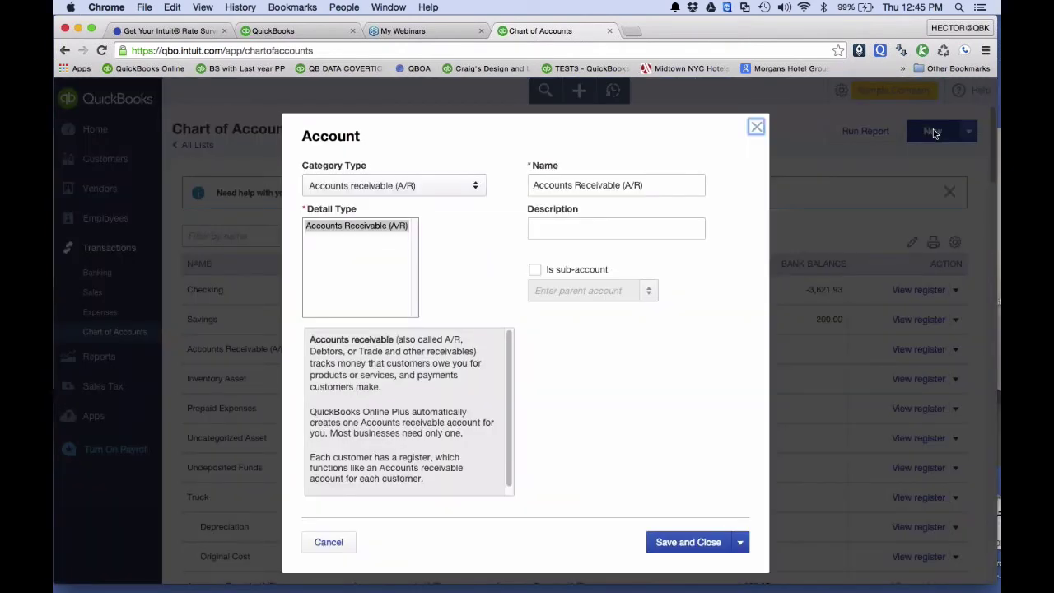
left_click(478, 181)
scroll(362, 362, "down", 1)
scroll(362, 364, "down", 3)
left_click(365, 357)
triple_click(529, 180)
type("ALLOCATED PAYROLL")
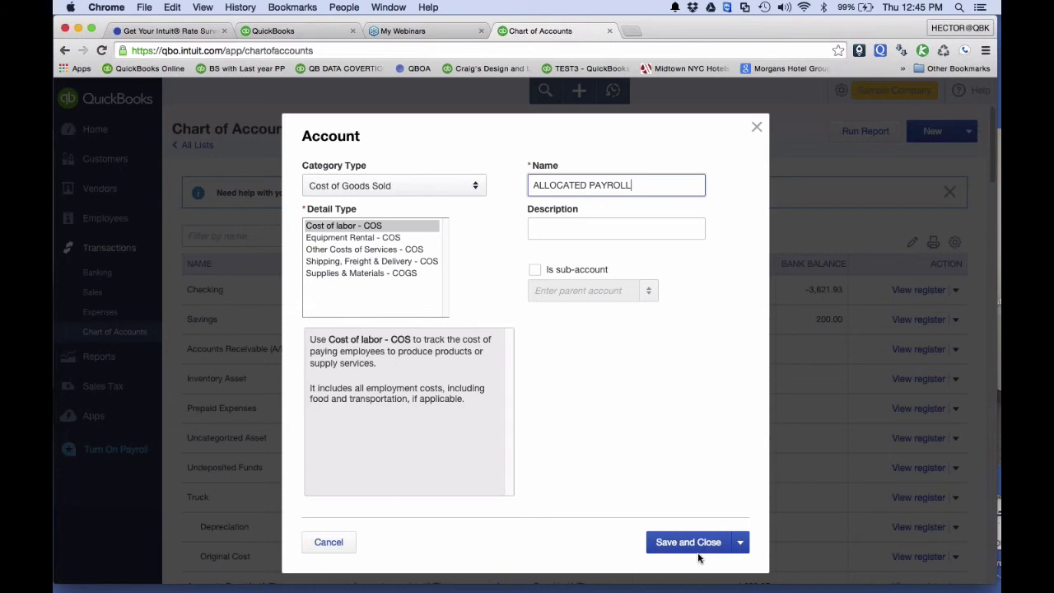
left_click(688, 541)
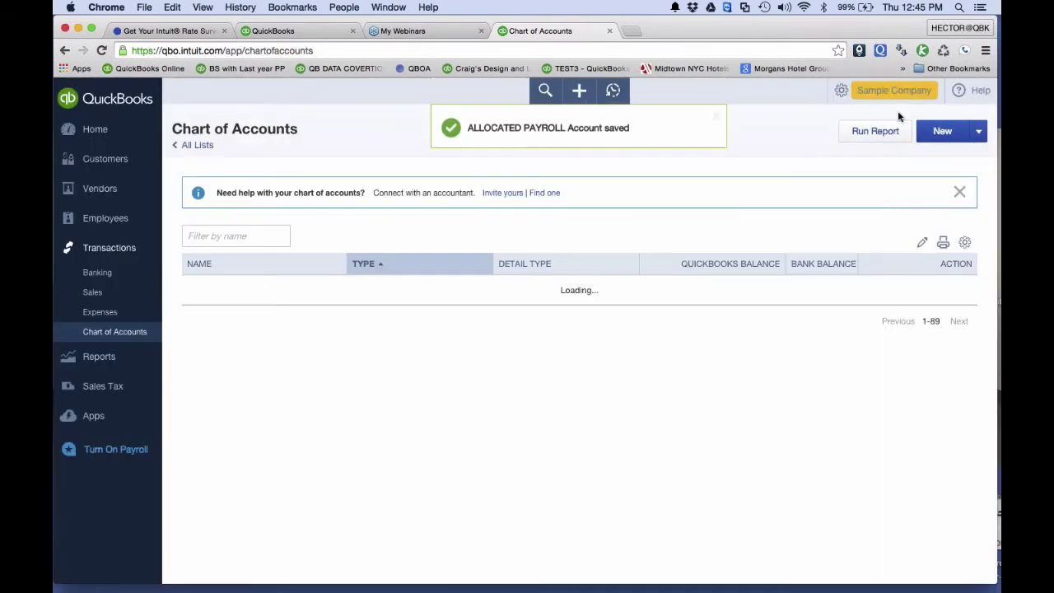
Set the expense account of the ALLOCATED PAYROLL - E1 product to ALLOCATED PAYROLL, also updating historical transactions, and save it
left_click(841, 92)
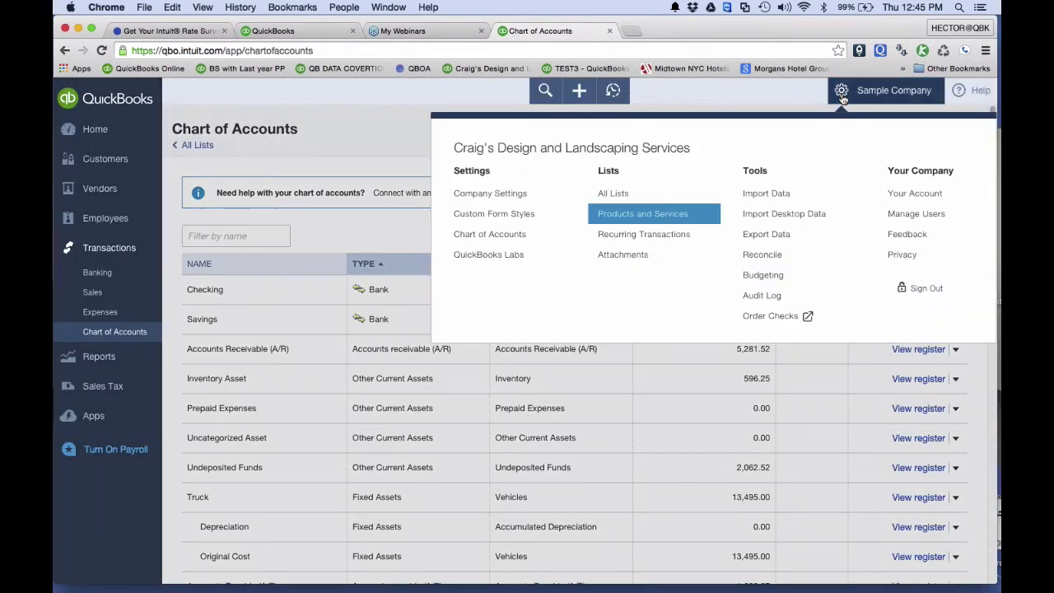
left_click(642, 213)
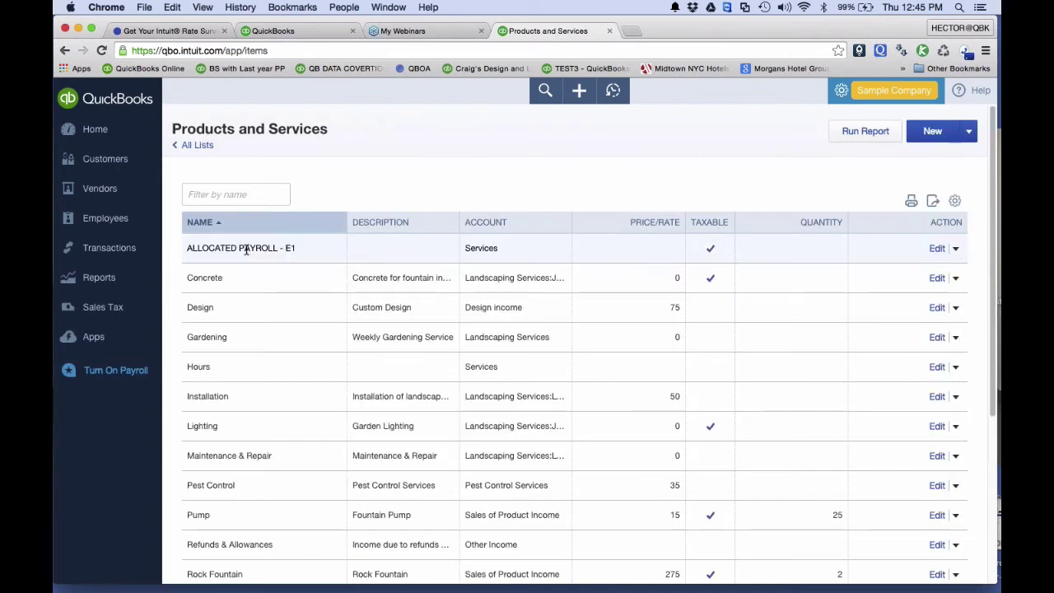
left_click(954, 248)
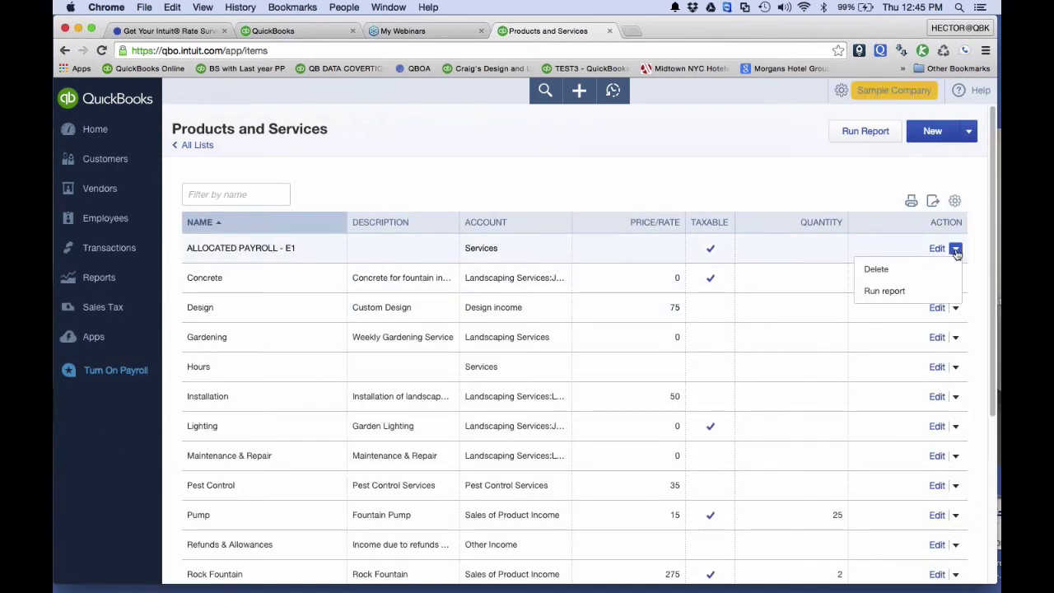
left_click(937, 247)
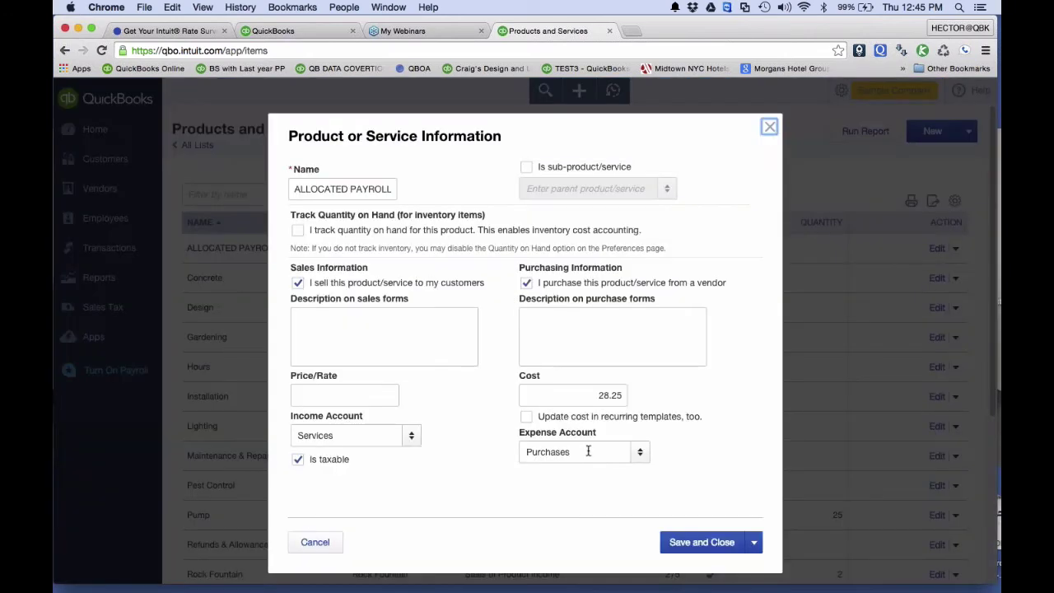
left_click(587, 451)
type("allo")
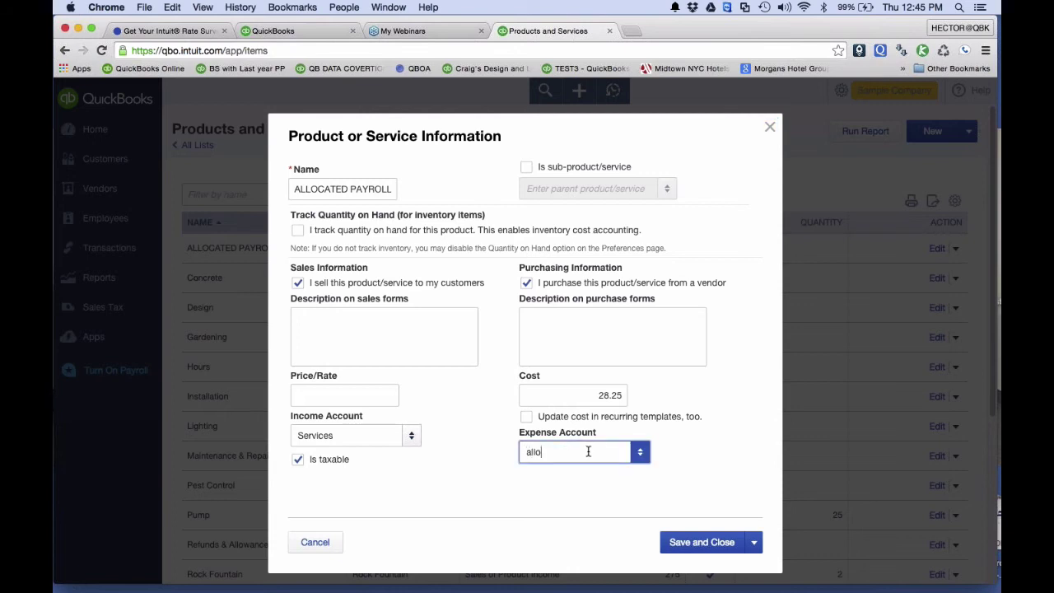
left_click(543, 502)
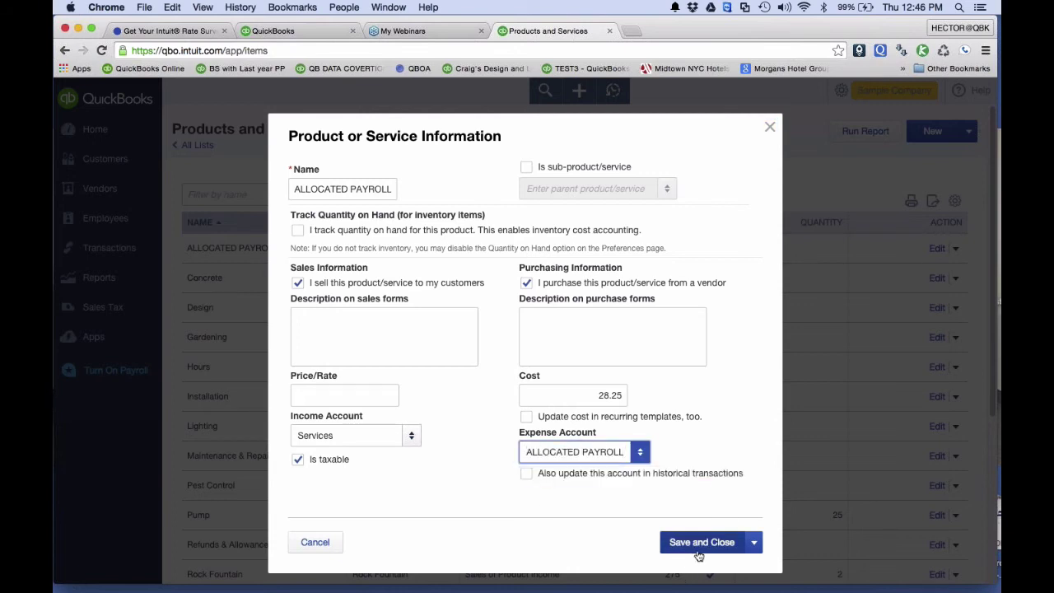
left_click(527, 473)
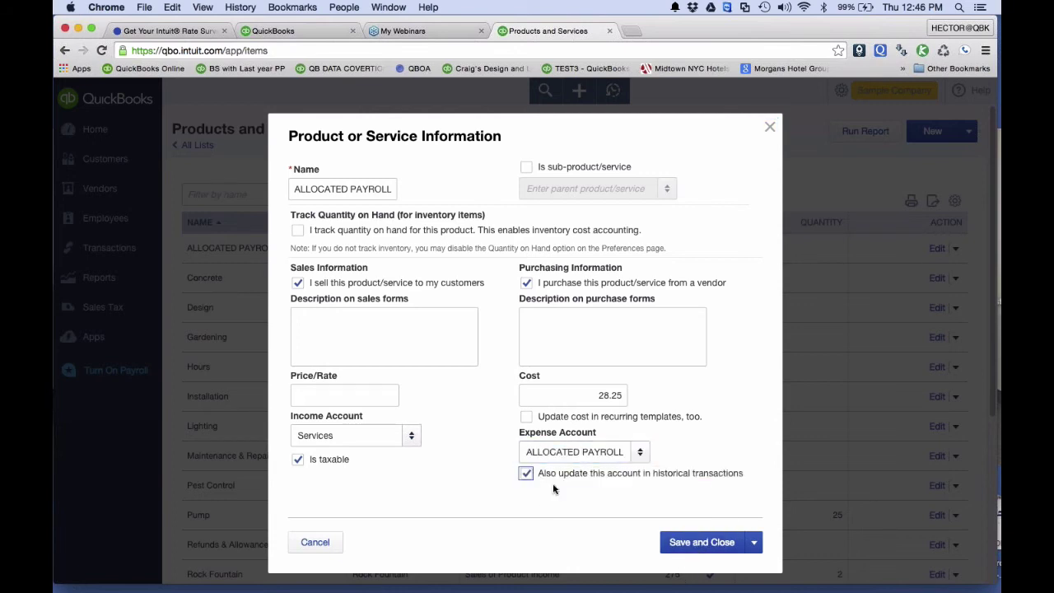
left_click(694, 542)
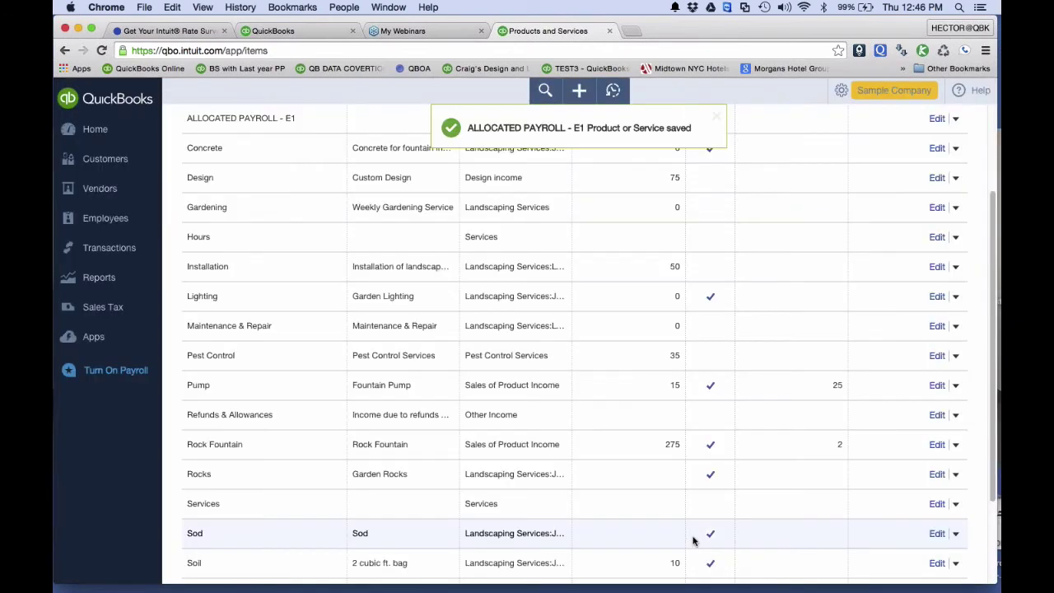
Run the Profit and Loss report for All Dates
left_click(103, 277)
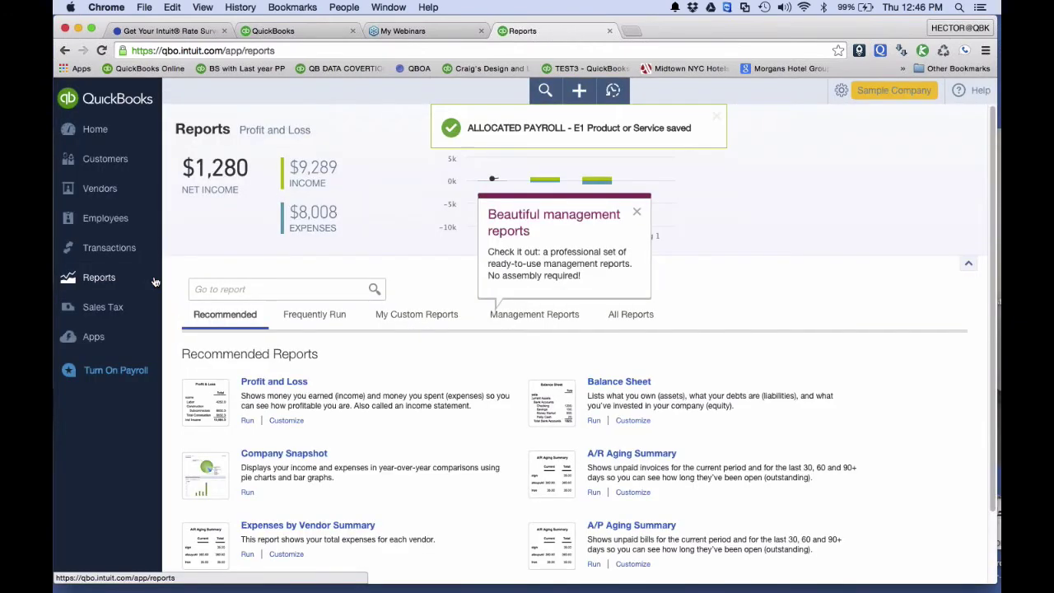
left_click(282, 425)
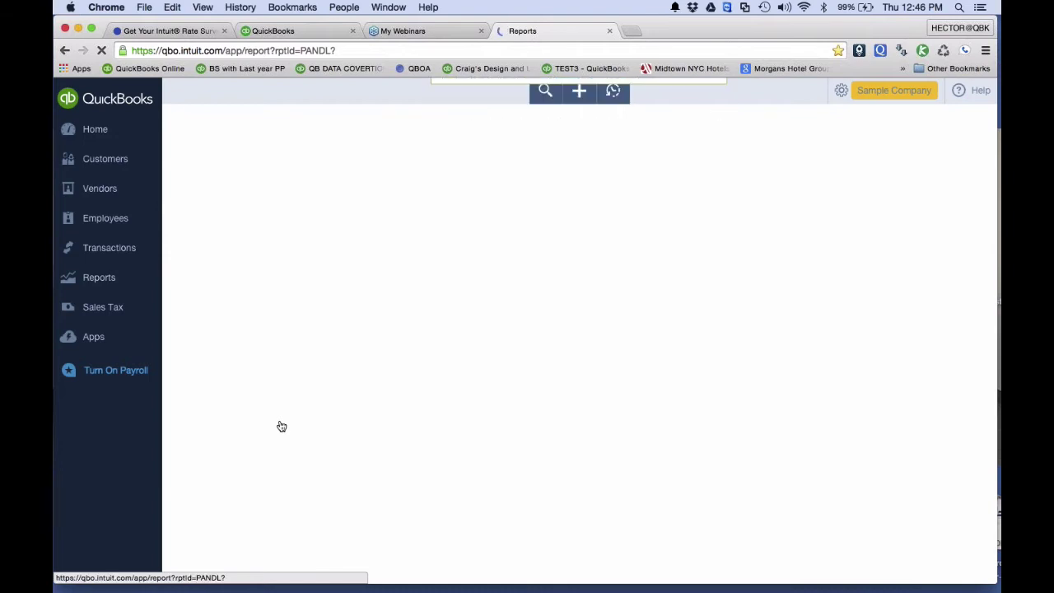
left_click(281, 192)
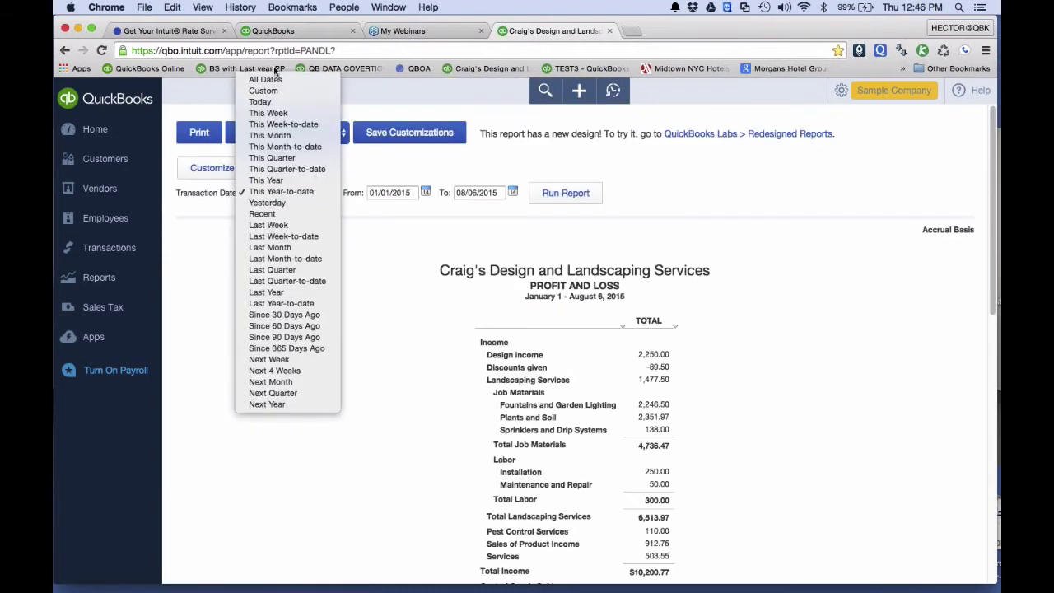
left_click(272, 79)
left_click(576, 191)
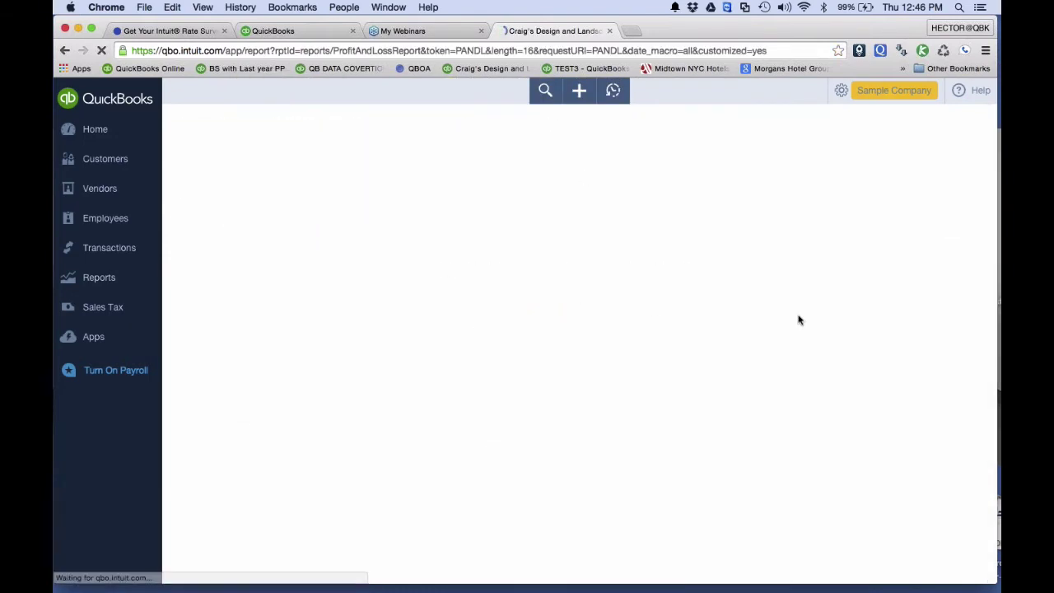
Review the transactions behind the ALLOCATED PAYROLL amount in the Profit and Loss report, and return to the summary report
scroll(738, 296, "down", 5)
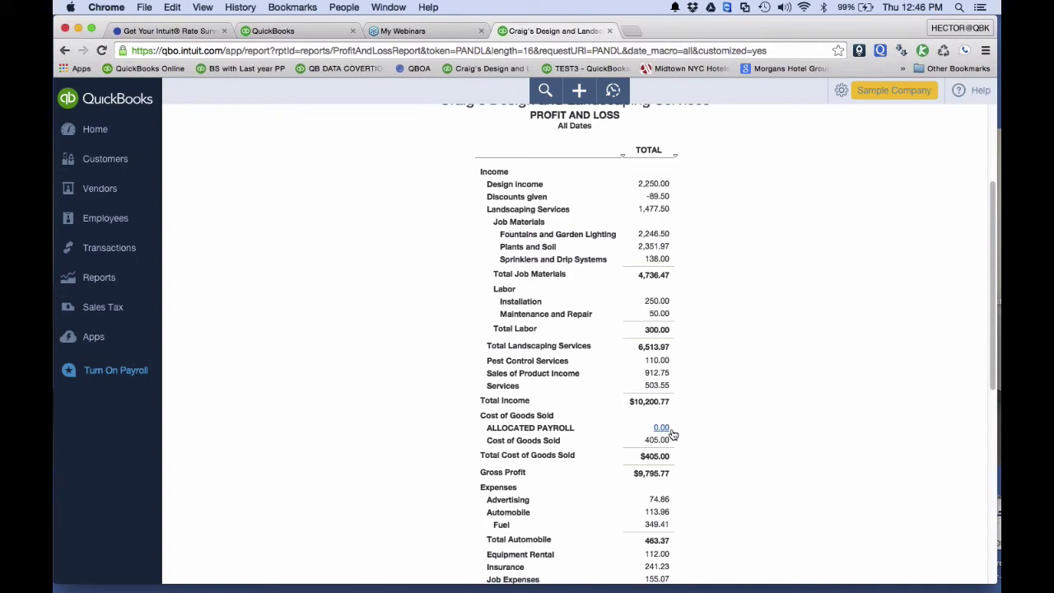
scroll(673, 434, "down", 10)
scroll(672, 434, "up", 2)
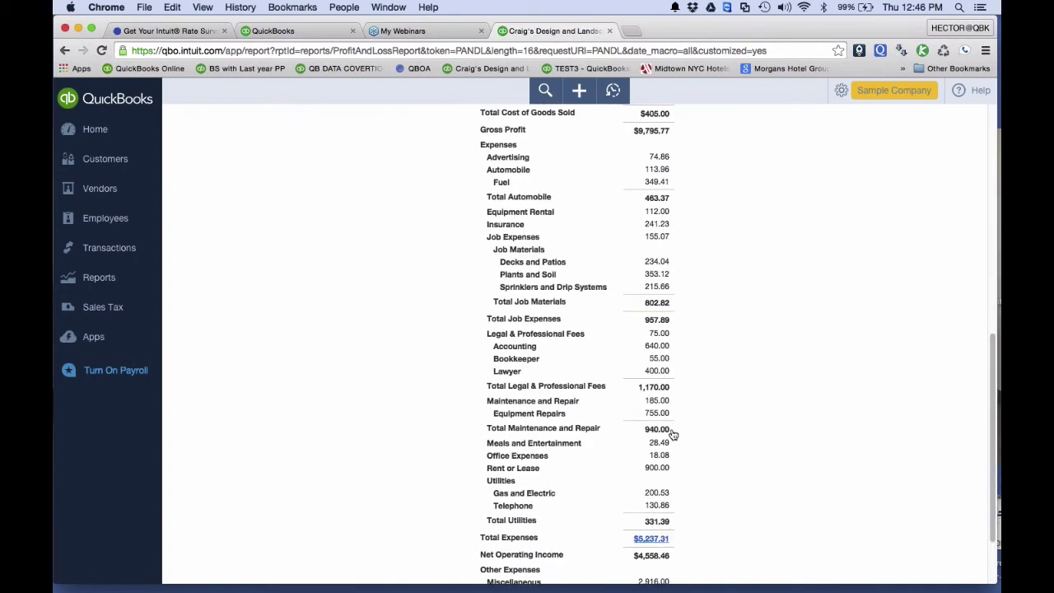
scroll(673, 434, "up", 6)
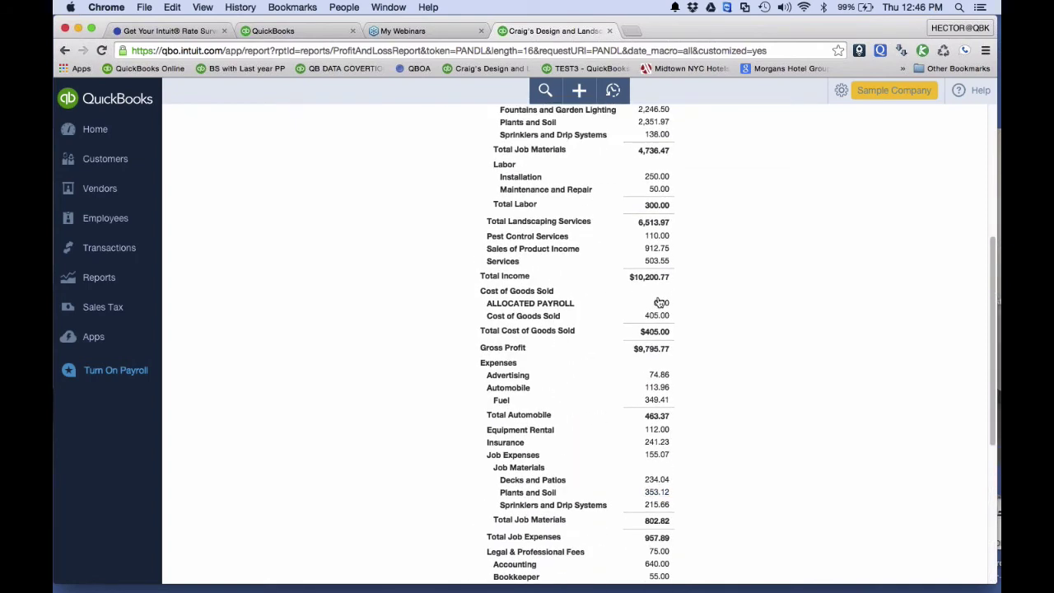
left_click(660, 303)
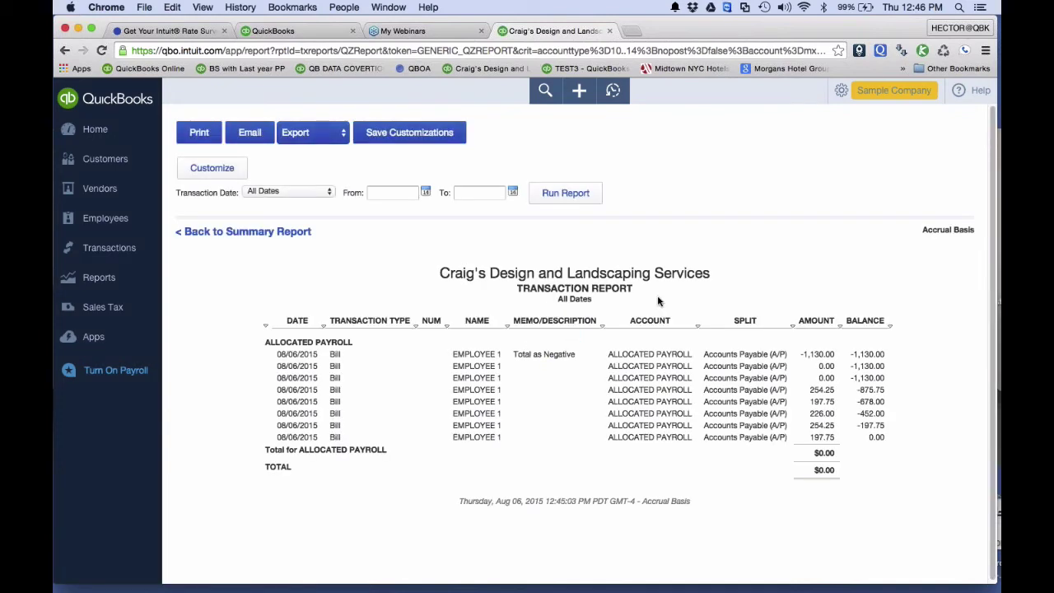
left_click(238, 233)
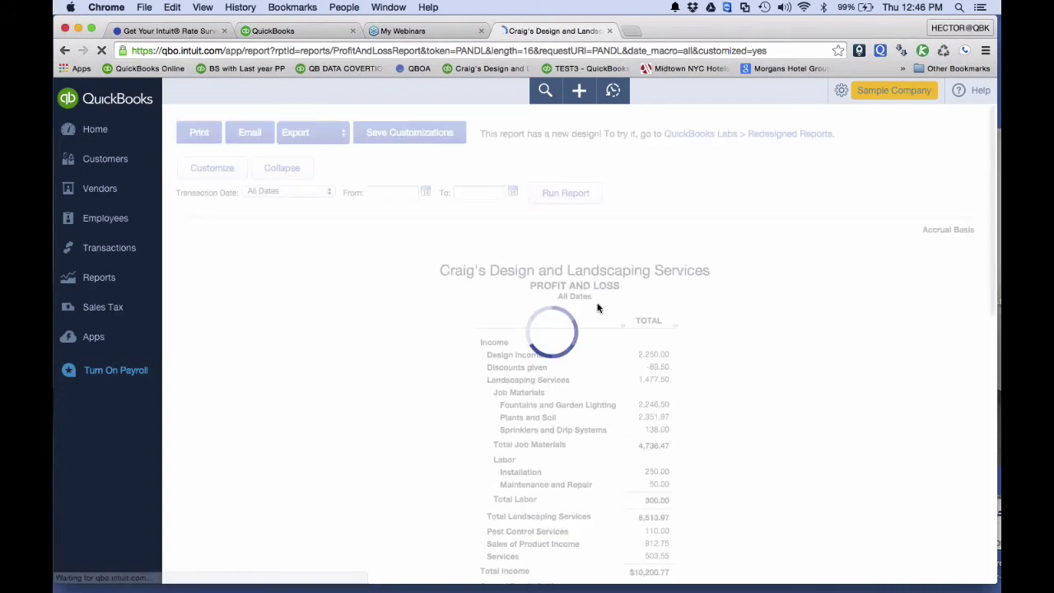
Customize the Profit and Loss report to show columns by customer, and run it
left_click(279, 191)
left_click(219, 177)
left_click(198, 169)
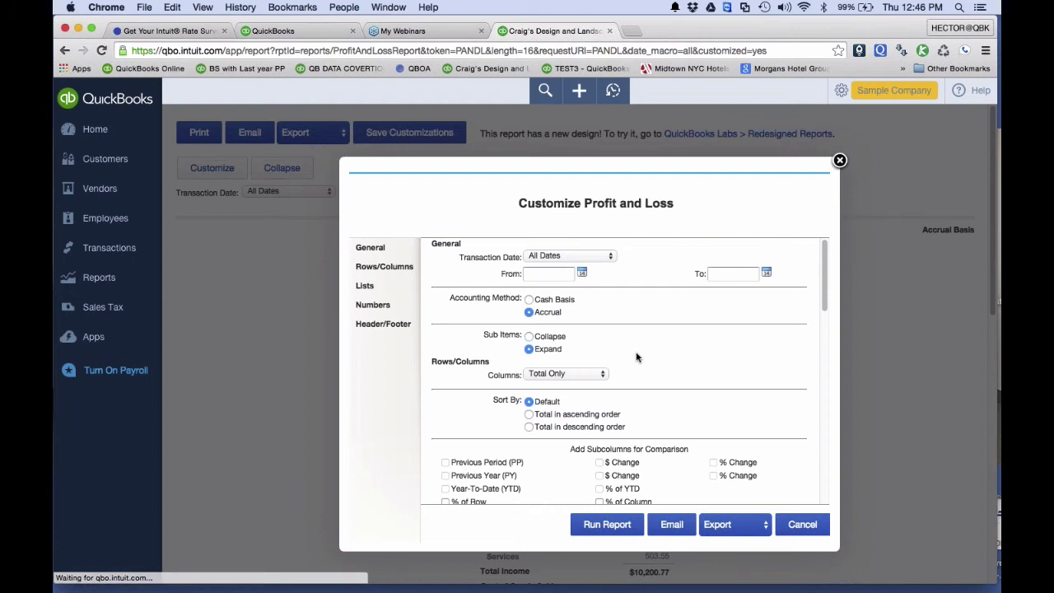
left_click(560, 373)
left_click(545, 441)
left_click(609, 523)
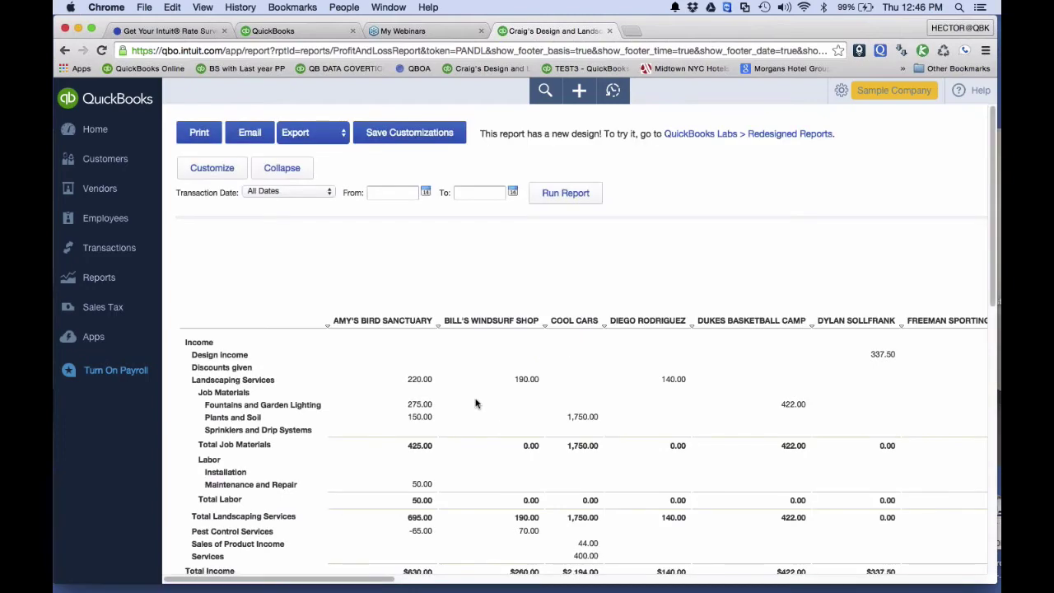
Examine the ALLOCATED PAYROLL row across the customer columns, including the Not Specified and Total columns
scroll(476, 402, "down", 2)
key("super+equal")
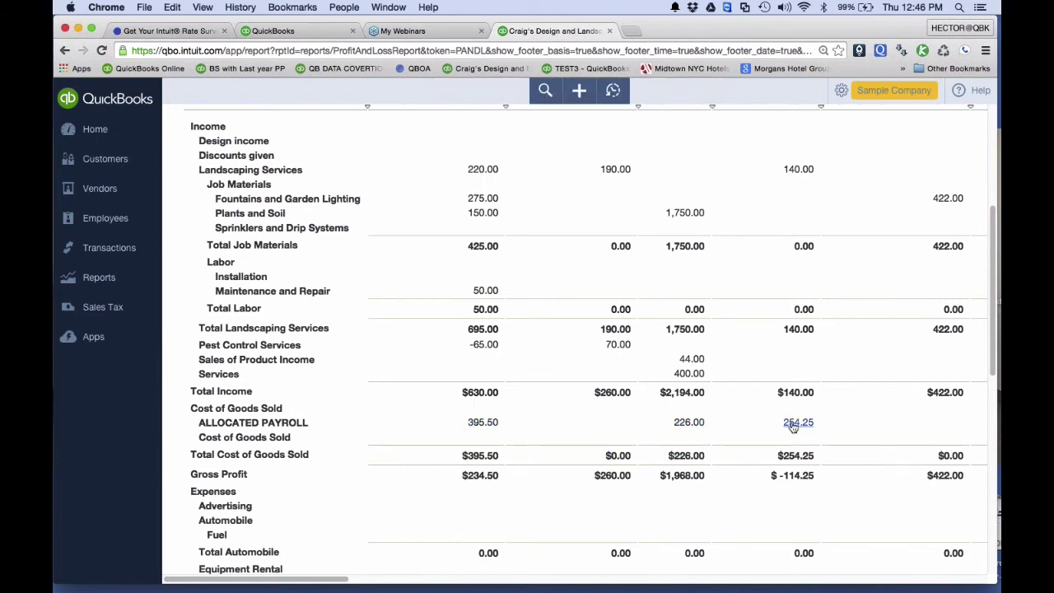
scroll(792, 427, "right", 10)
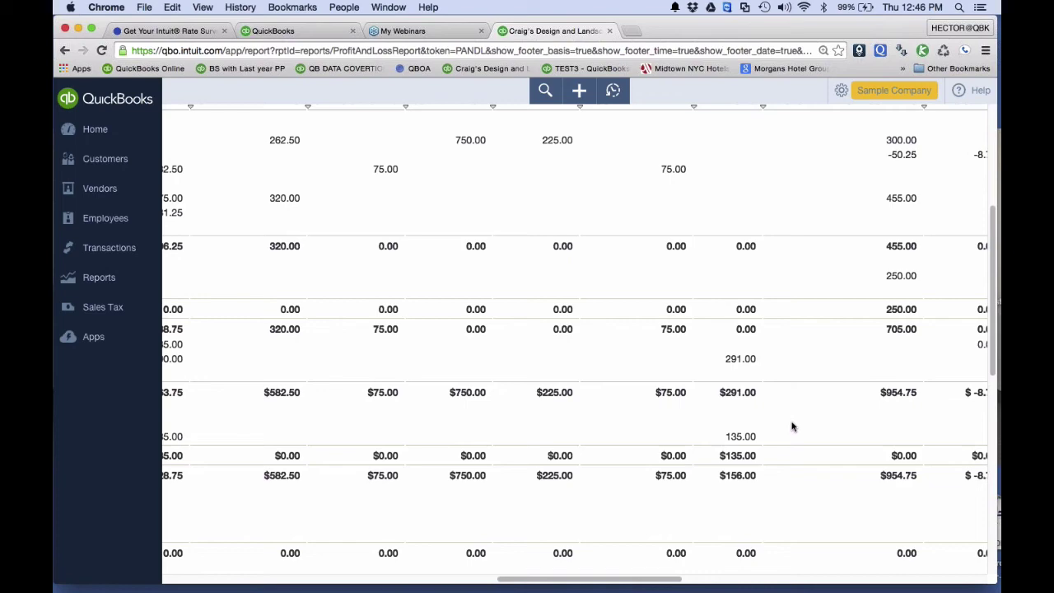
scroll(792, 426, "right", 10)
scroll(791, 426, "up", 5)
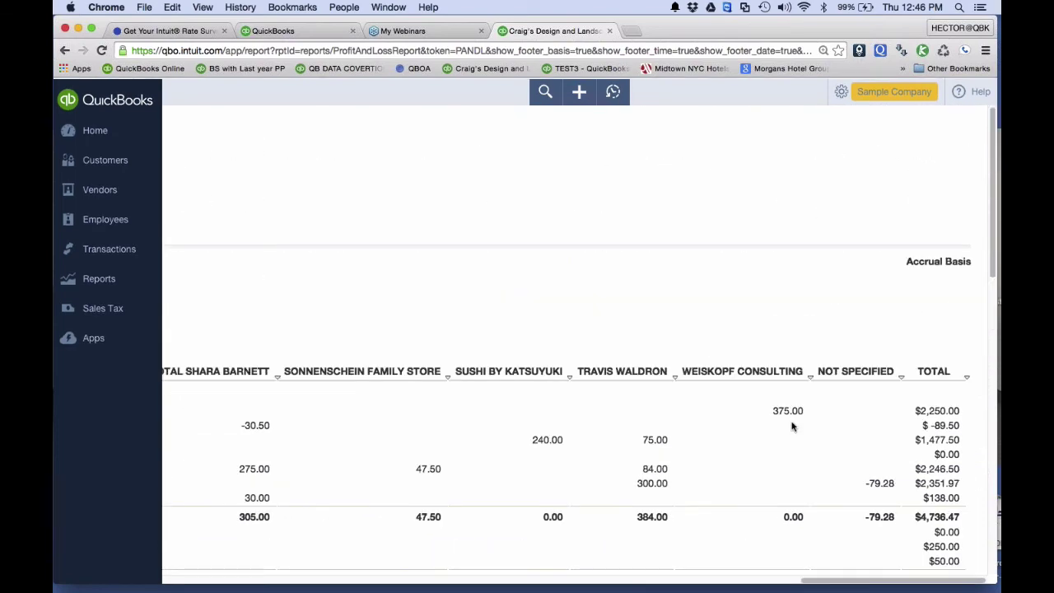
scroll(792, 426, "down", 2)
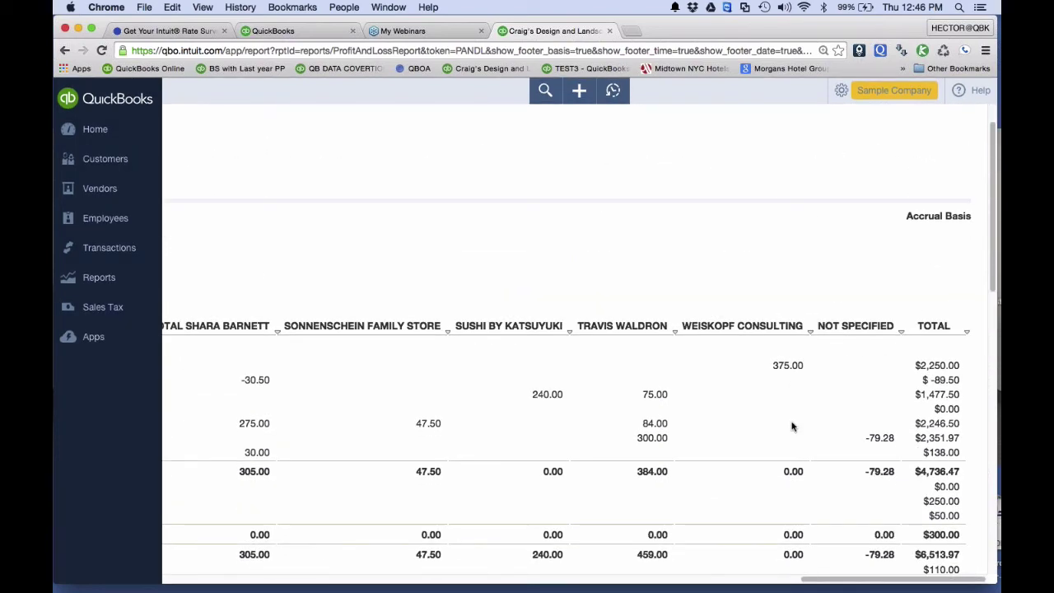
scroll(792, 427, "down", 8)
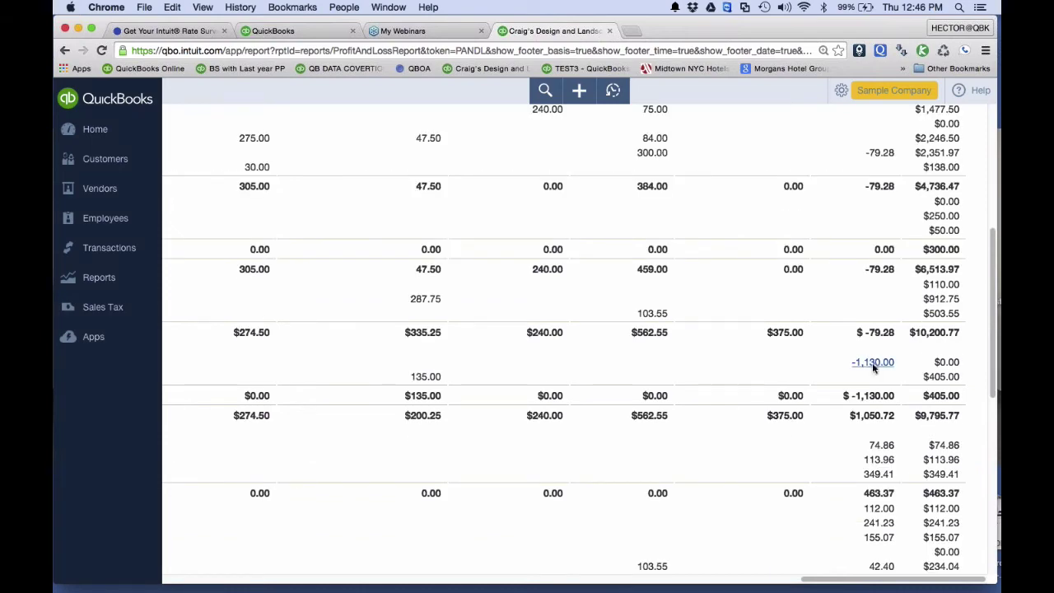
scroll(874, 368, "up", 7)
scroll(873, 367, "down", 13)
scroll(874, 365, "up", 10)
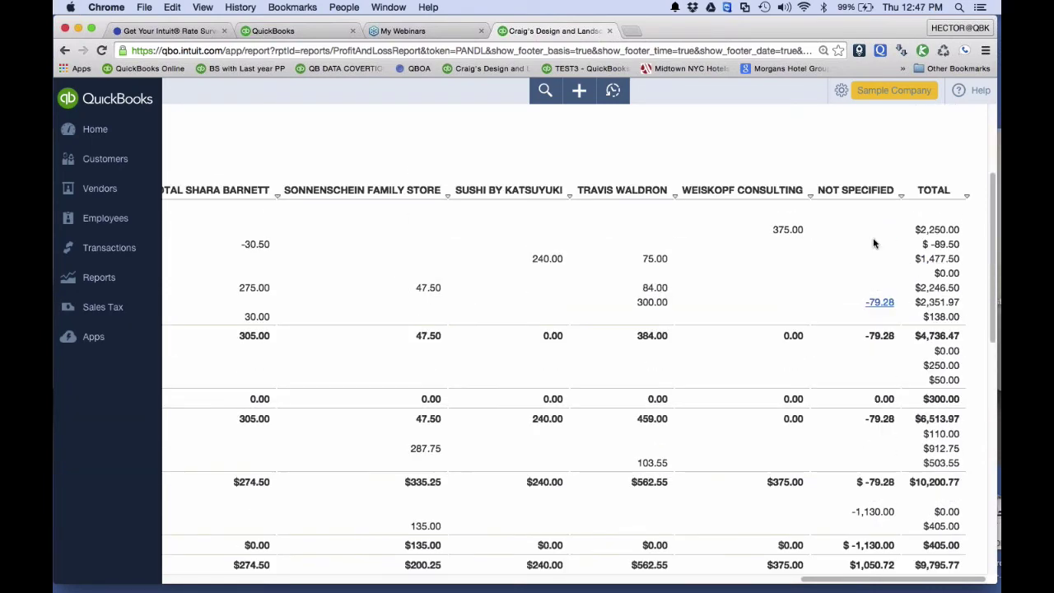
scroll(874, 243, "up", 5)
scroll(857, 296, "down", 6)
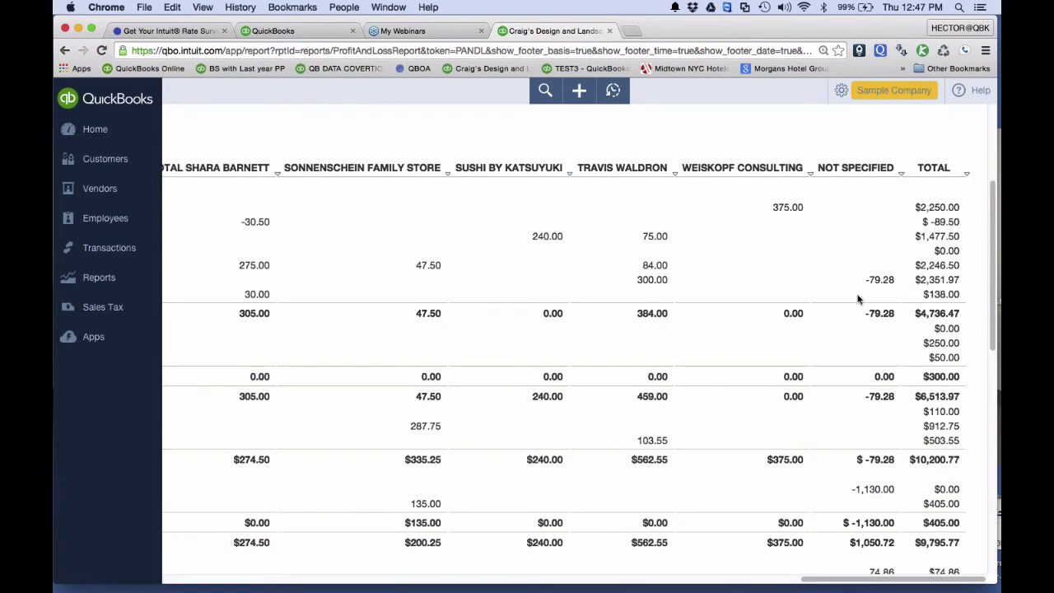
scroll(856, 299, "down", 8)
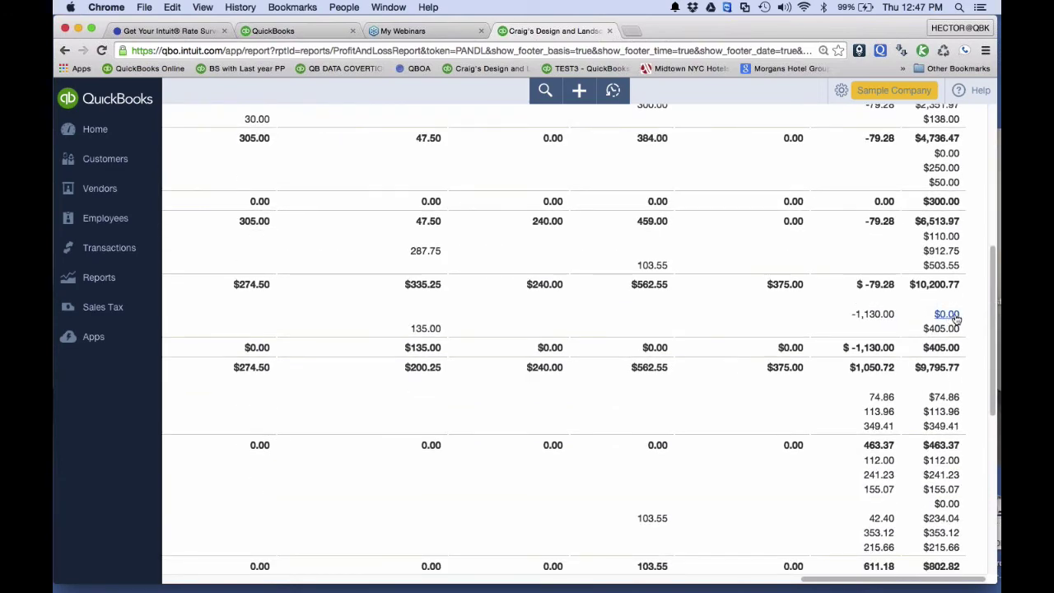
key("super+minus")
key("super+minus")
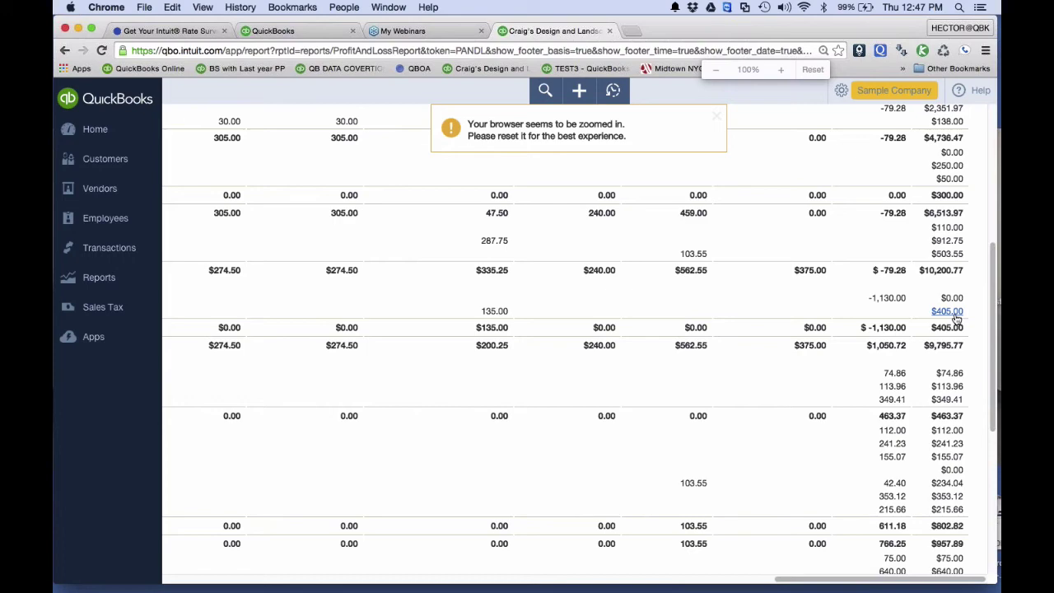
Review the income, allocated payroll and net income of Amy's Bird Sanctuary, and open the detail behind its net income
scroll(954, 311, "left", 10)
scroll(954, 312, "up", 15)
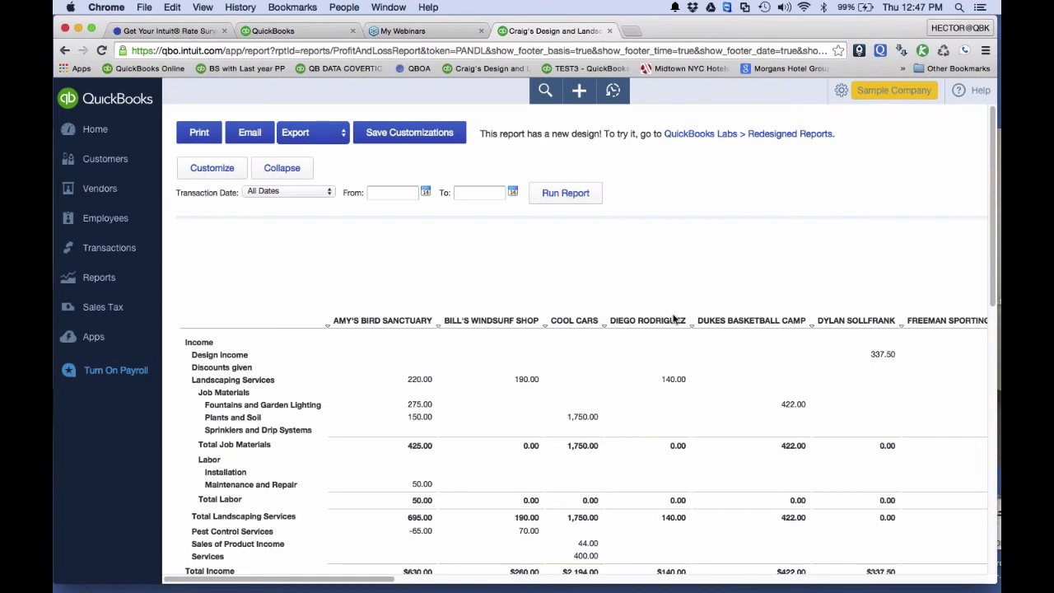
scroll(465, 309, "down", 15)
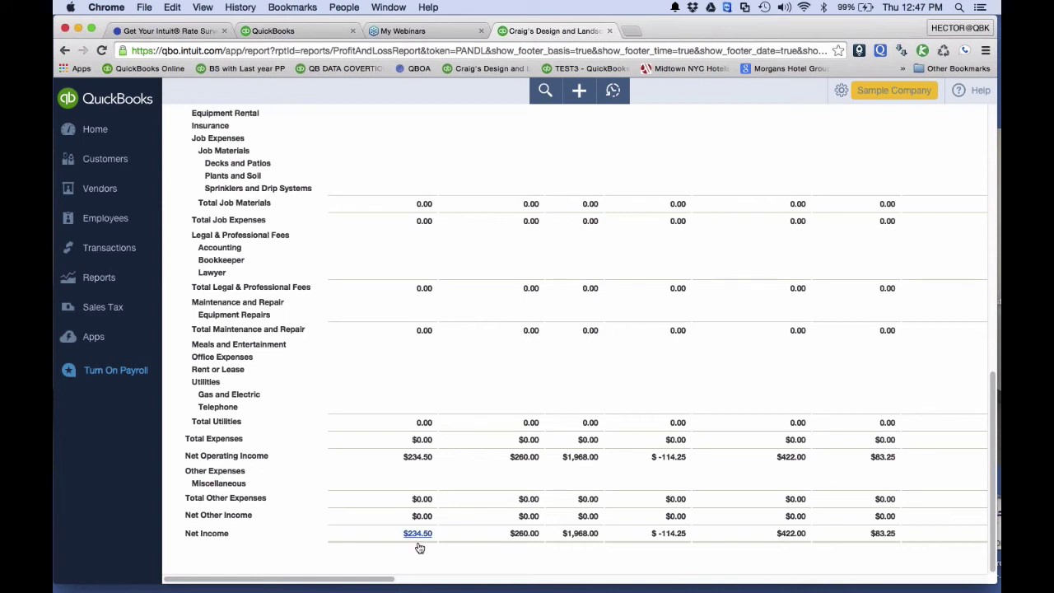
scroll(420, 547, "up", 15)
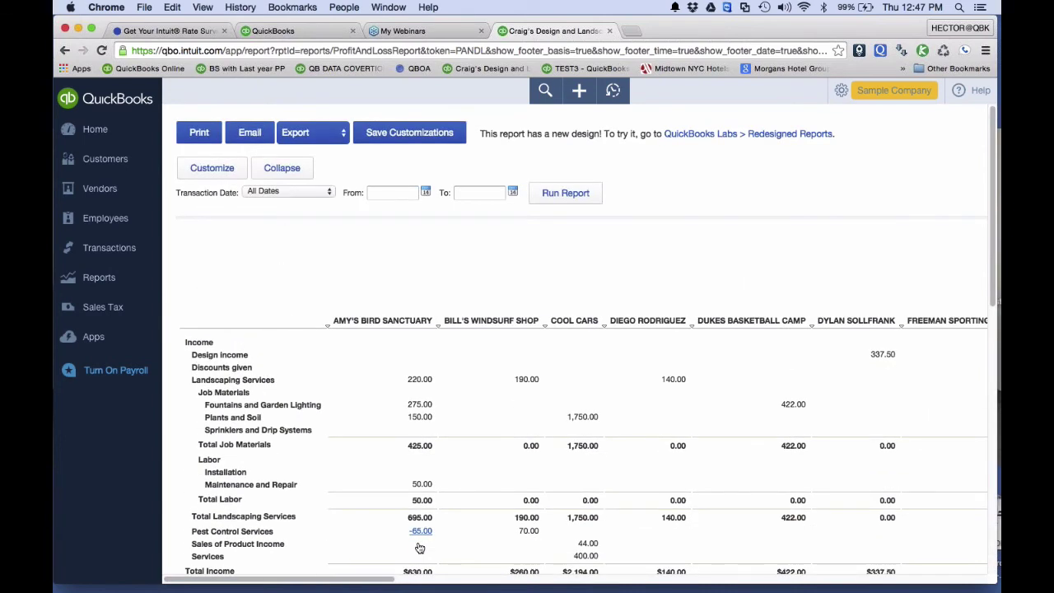
scroll(418, 546, "down", 15)
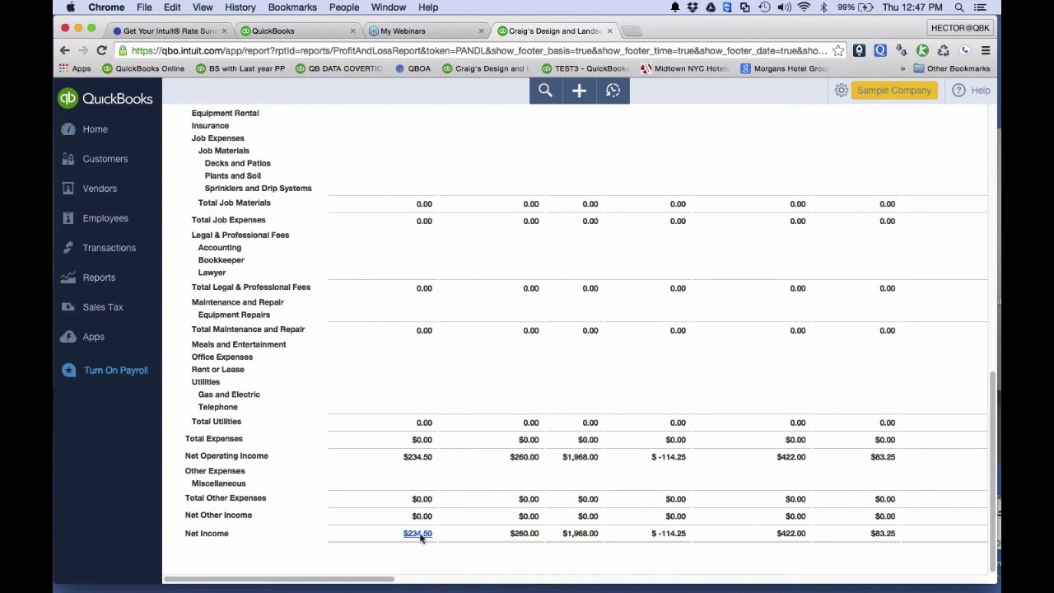
scroll(420, 537, "up", 10)
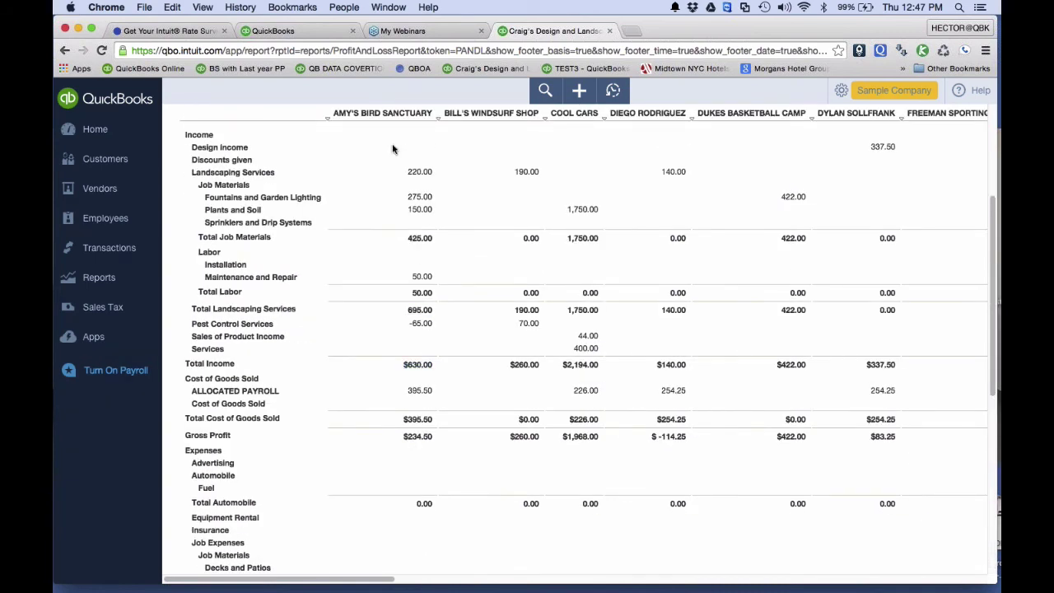
scroll(400, 388, "down", 10)
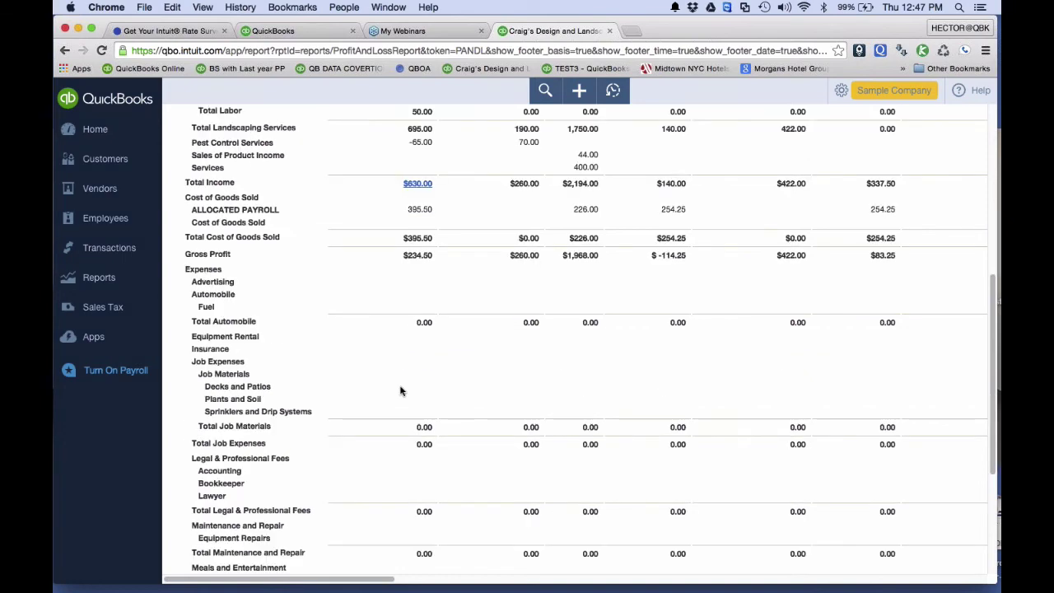
left_click(416, 534)
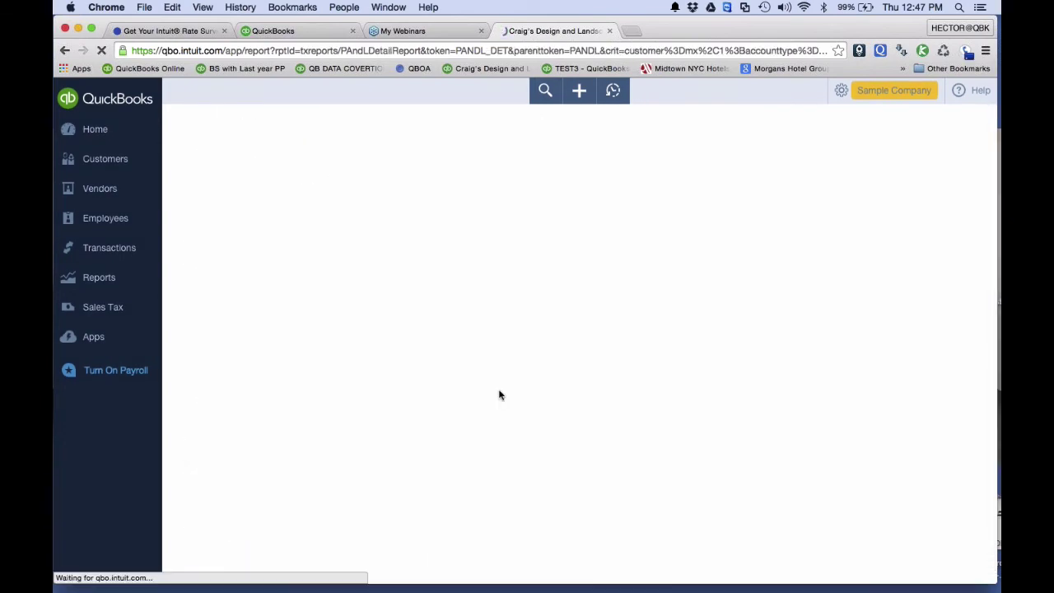
Review the Profit and Loss Detail for Amy's Bird Sanctuary and save it as a custom report named "AMY's SANC"
scroll(543, 296, "down", 3)
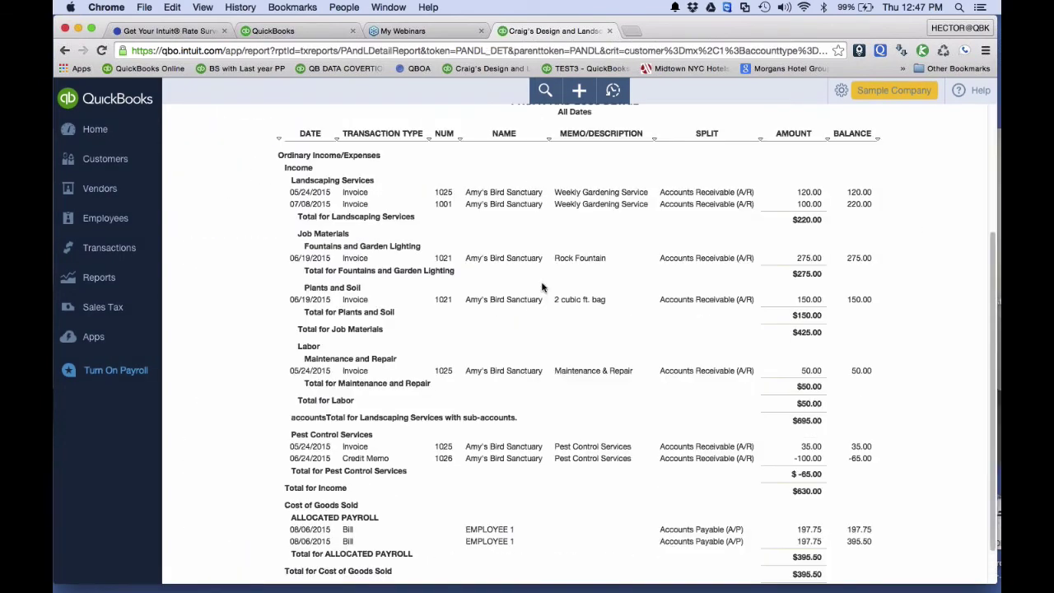
scroll(542, 287, "down", 1)
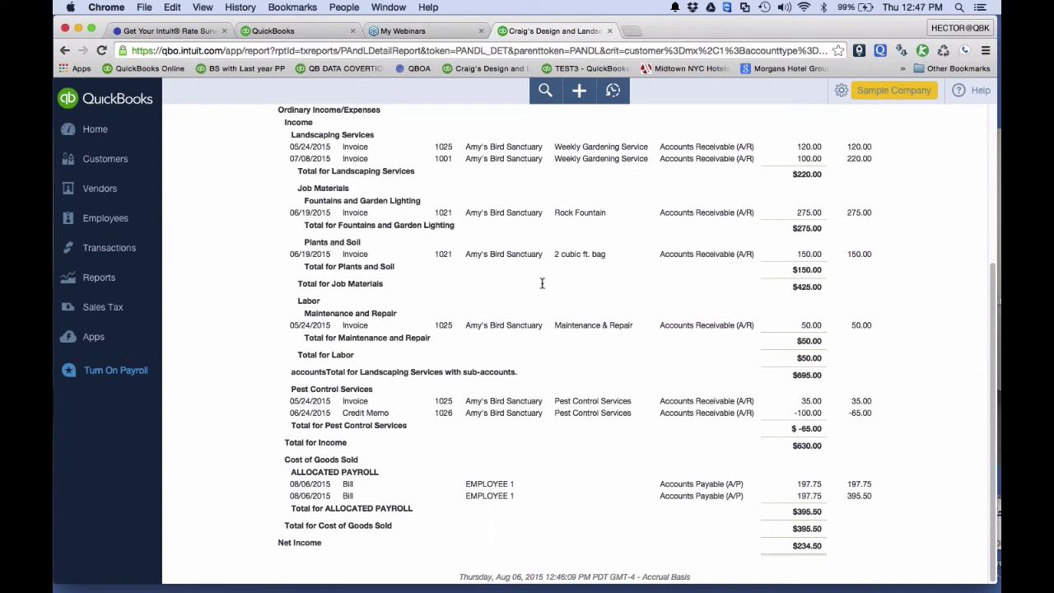
scroll(542, 283, "up", 5)
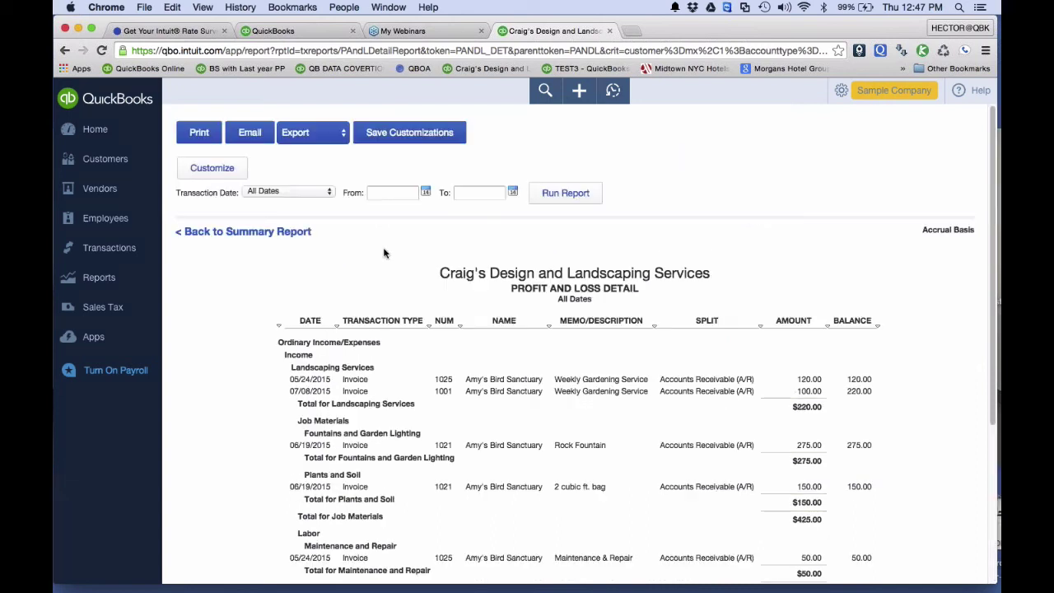
left_click(407, 136)
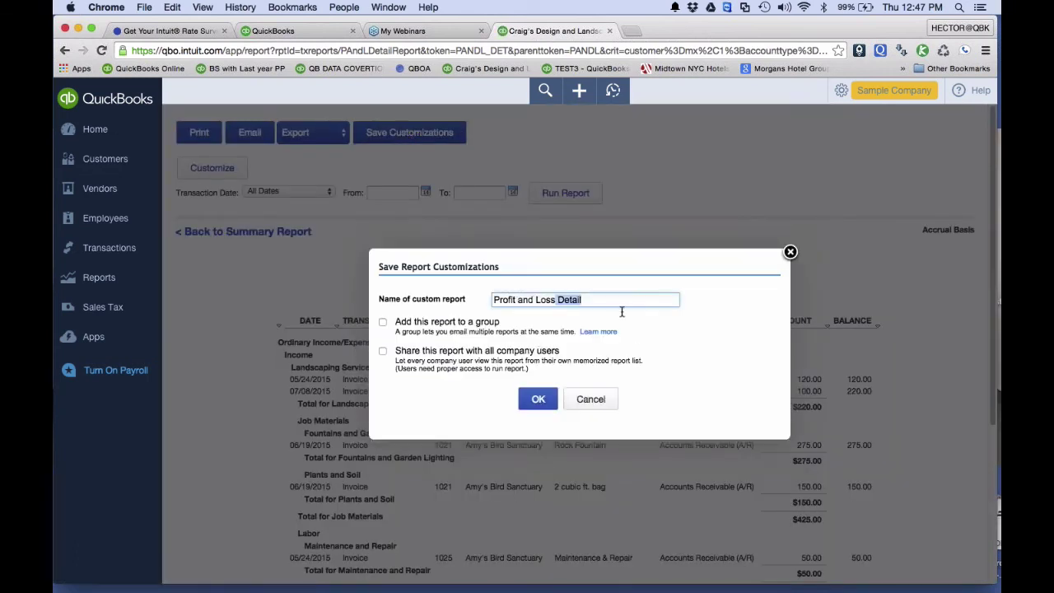
left_click(622, 309)
type("AMY's SANC")
left_click(535, 404)
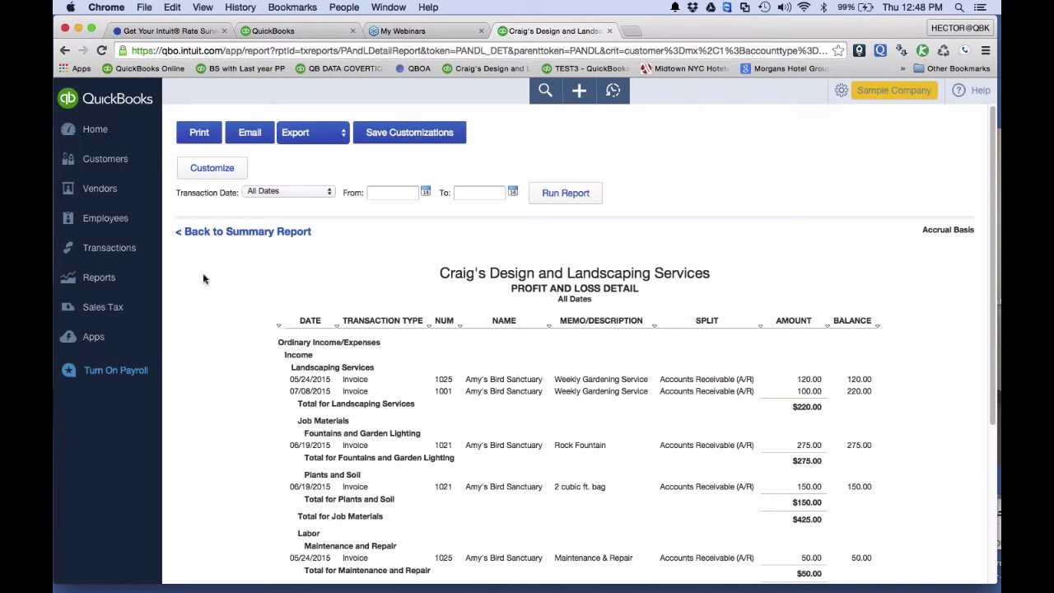
Return to the summary report by customer and review the detail behind the Not Specified column's net income
left_click(195, 238)
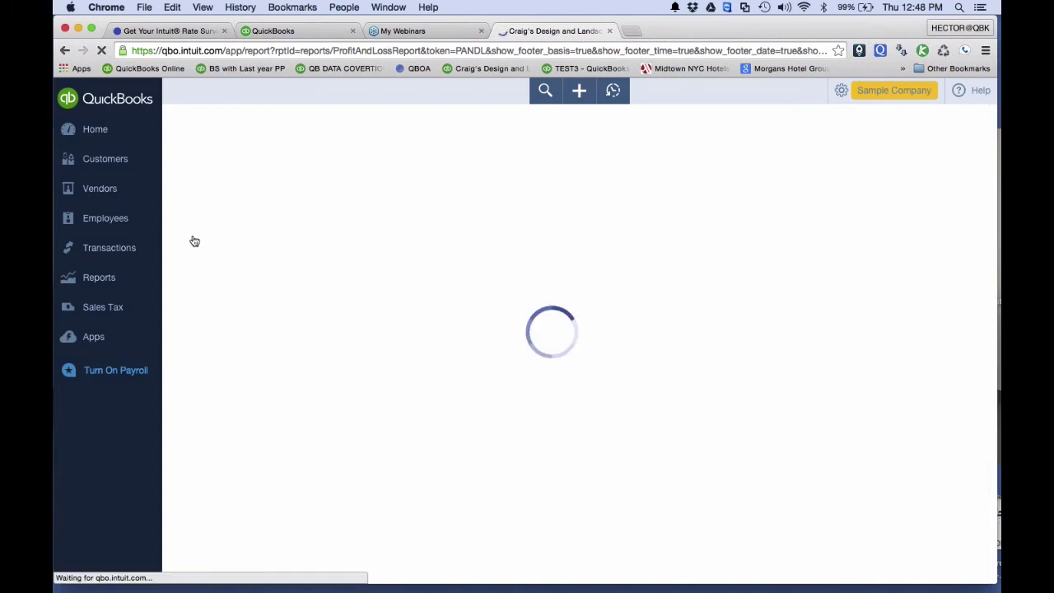
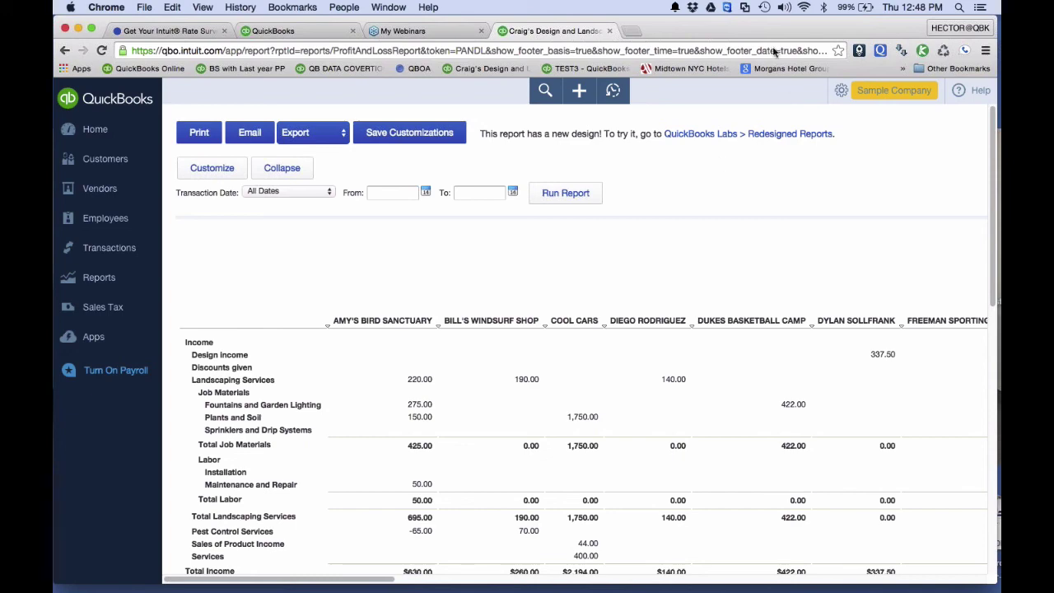
scroll(679, 278, "right", 15)
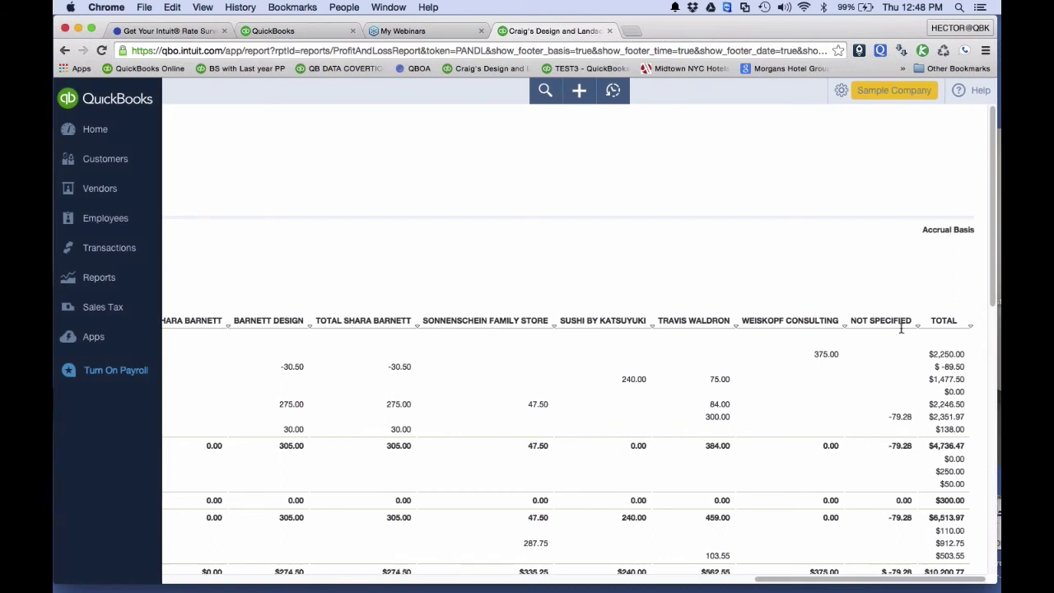
scroll(887, 330, "down", 10)
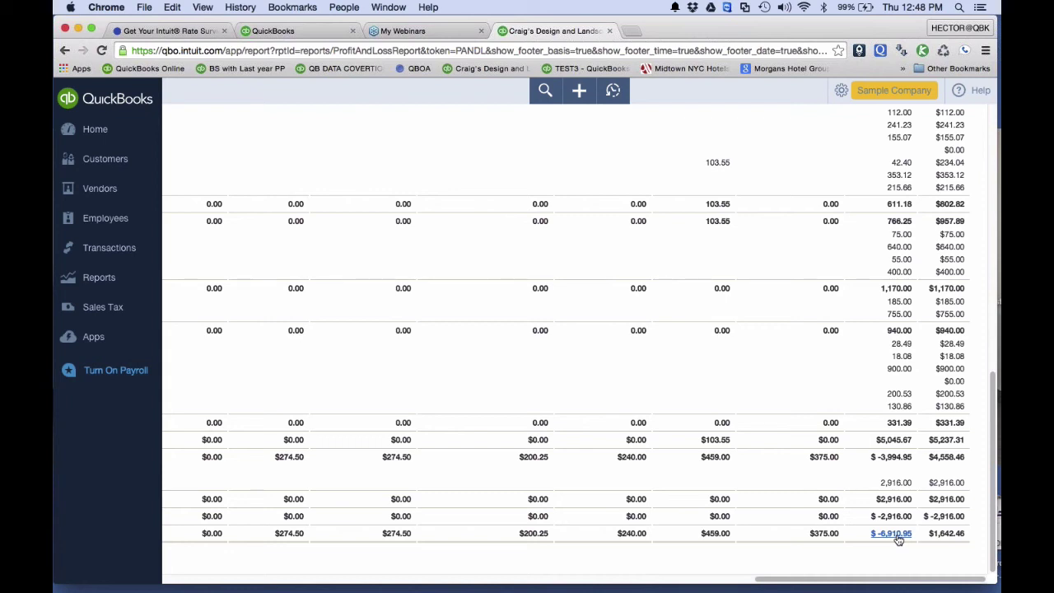
left_click(897, 536)
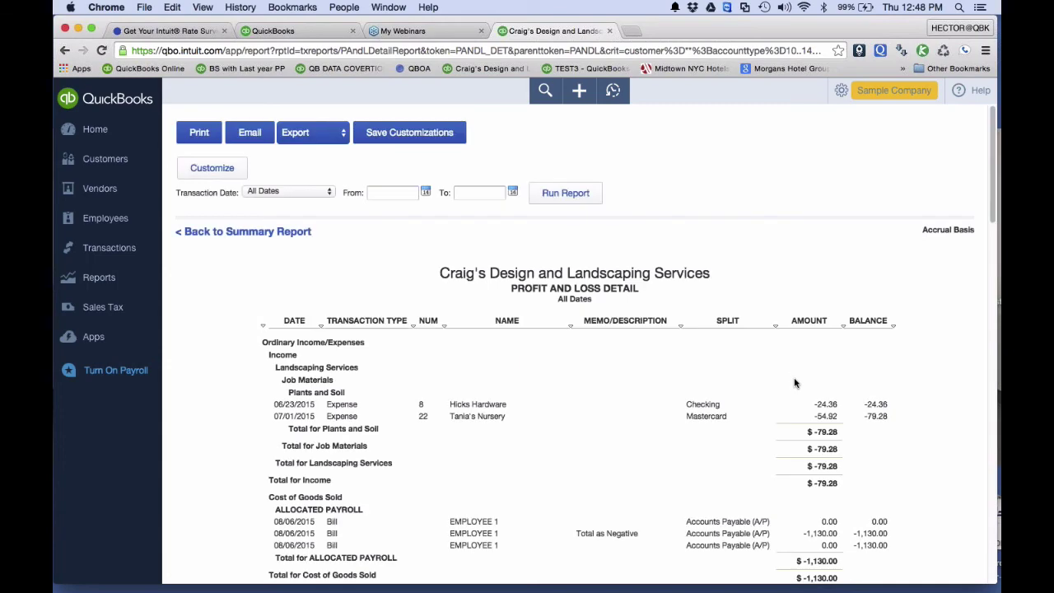
scroll(618, 337, "down", 5)
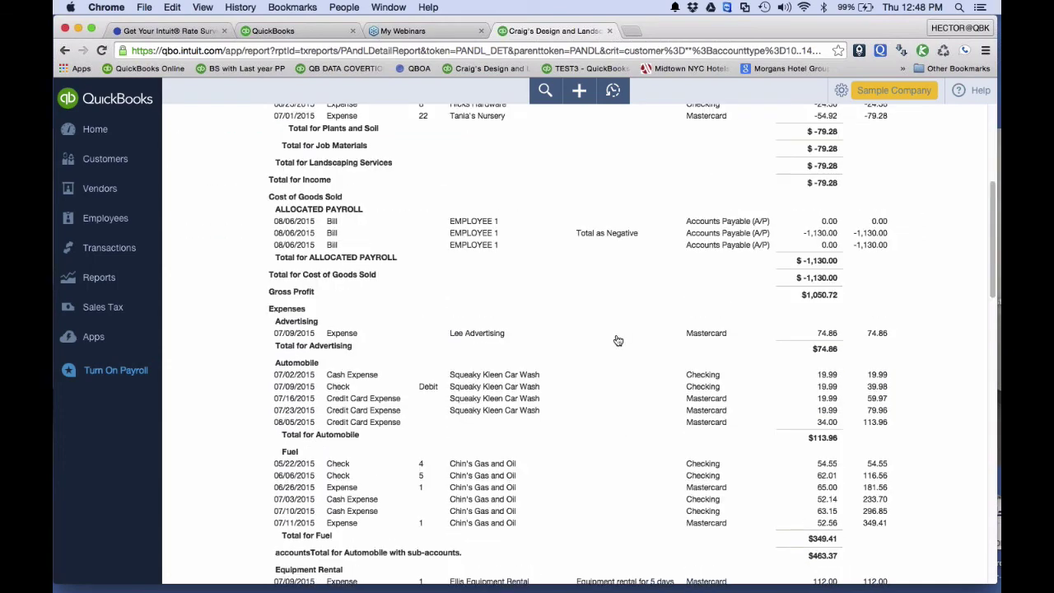
scroll(617, 340, "down", 15)
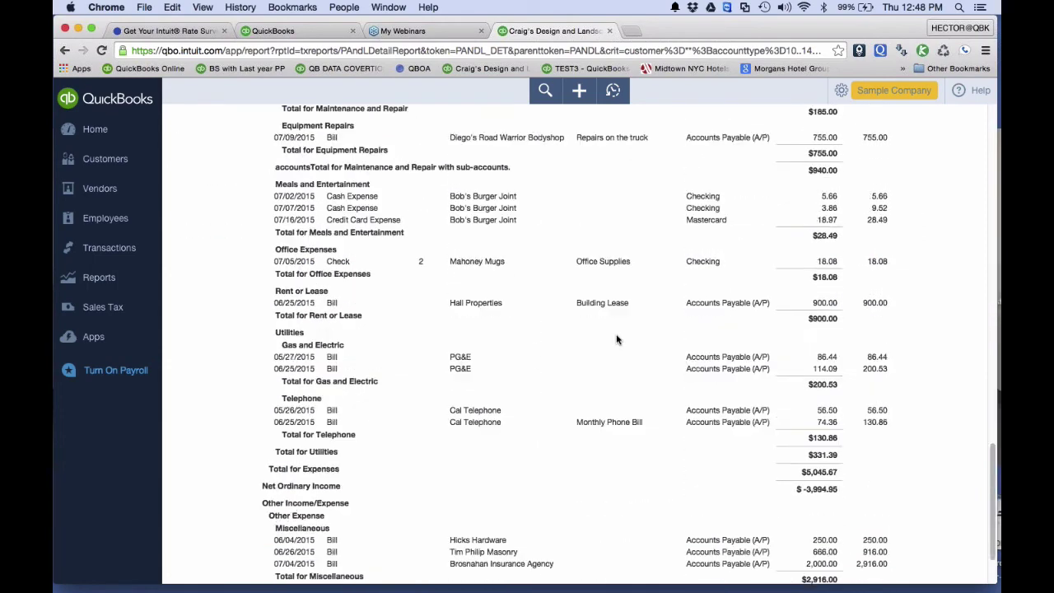
scroll(618, 340, "up", 20)
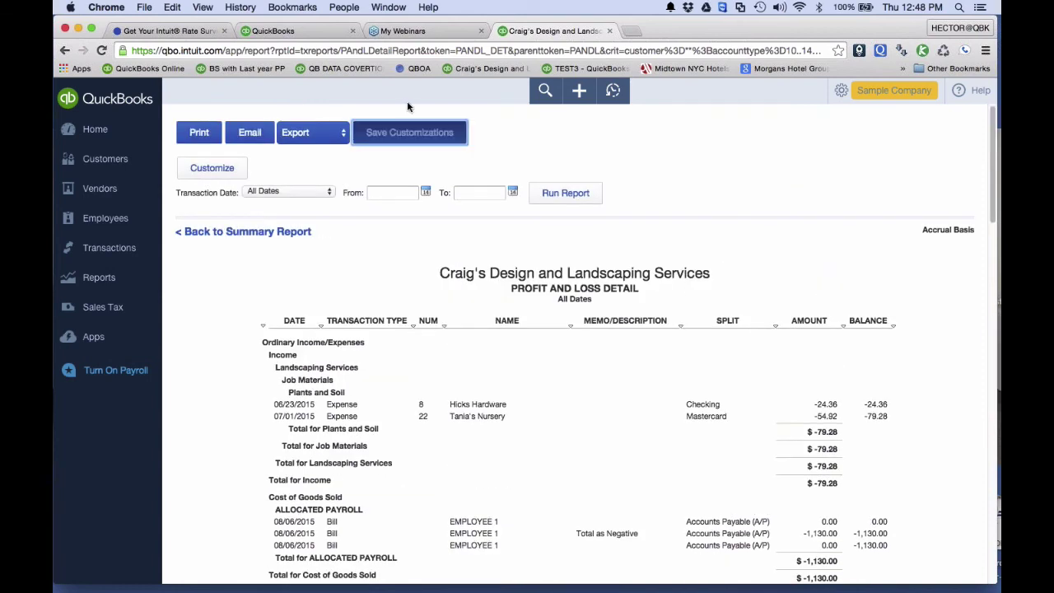
Save the Not Specified detail report as a custom report named "Expenses not Assigned to Jobs"
left_click(409, 130)
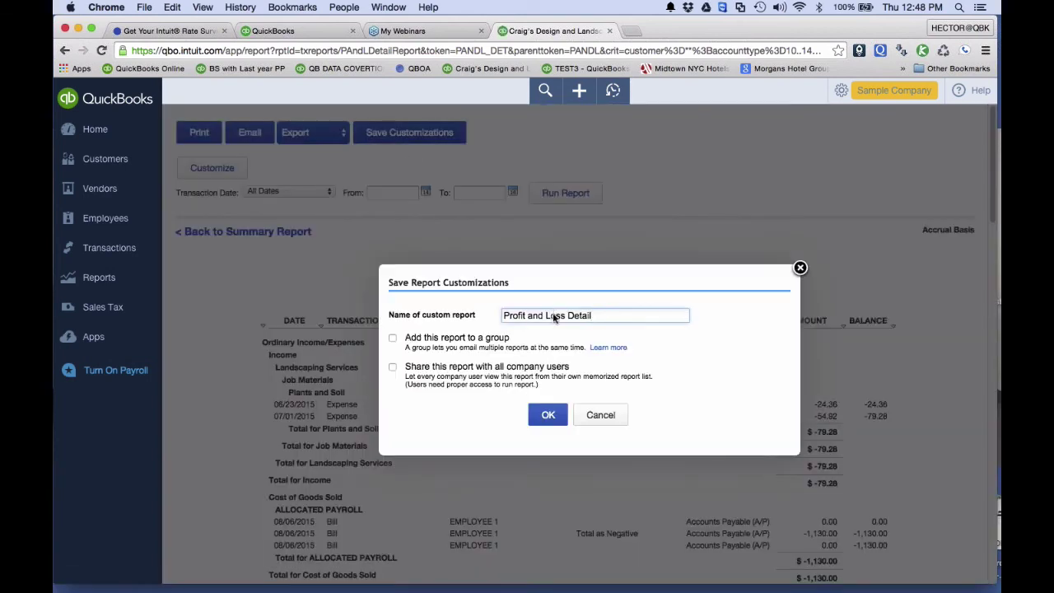
key("super+a")
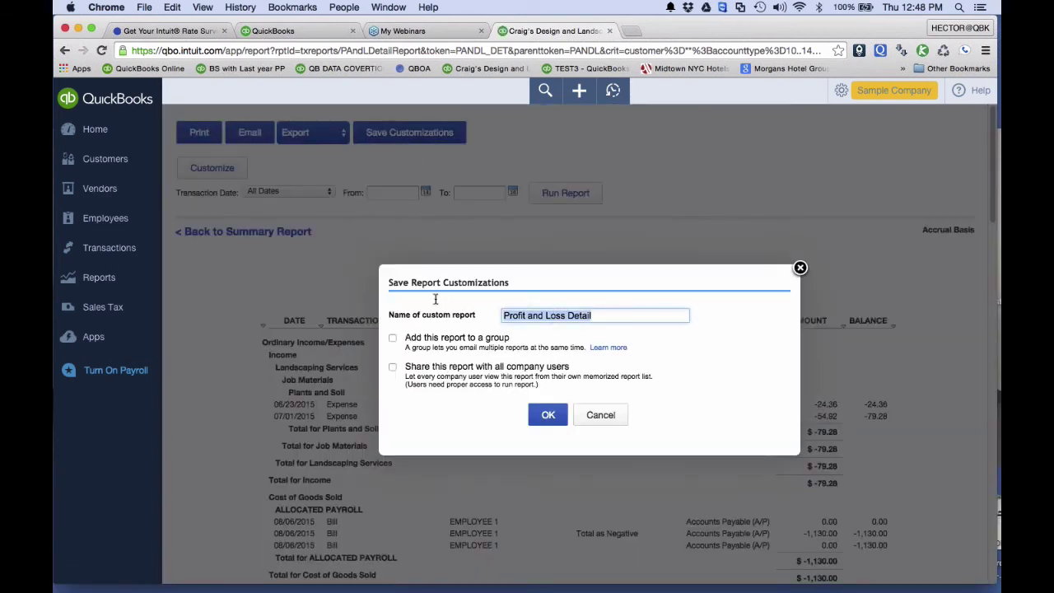
type("Expenses ")
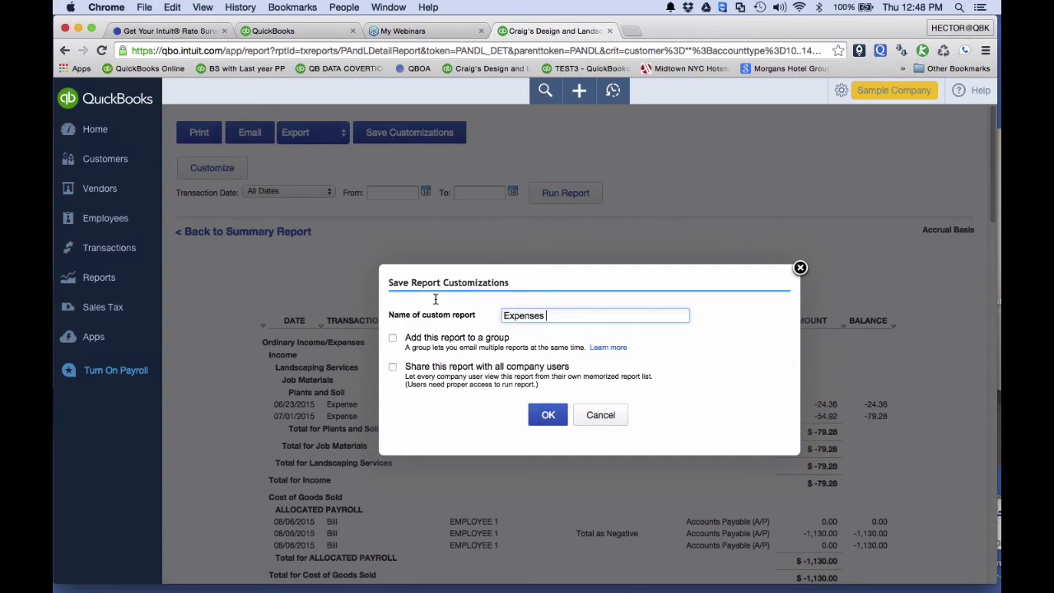
type("not Assigned to Jobs")
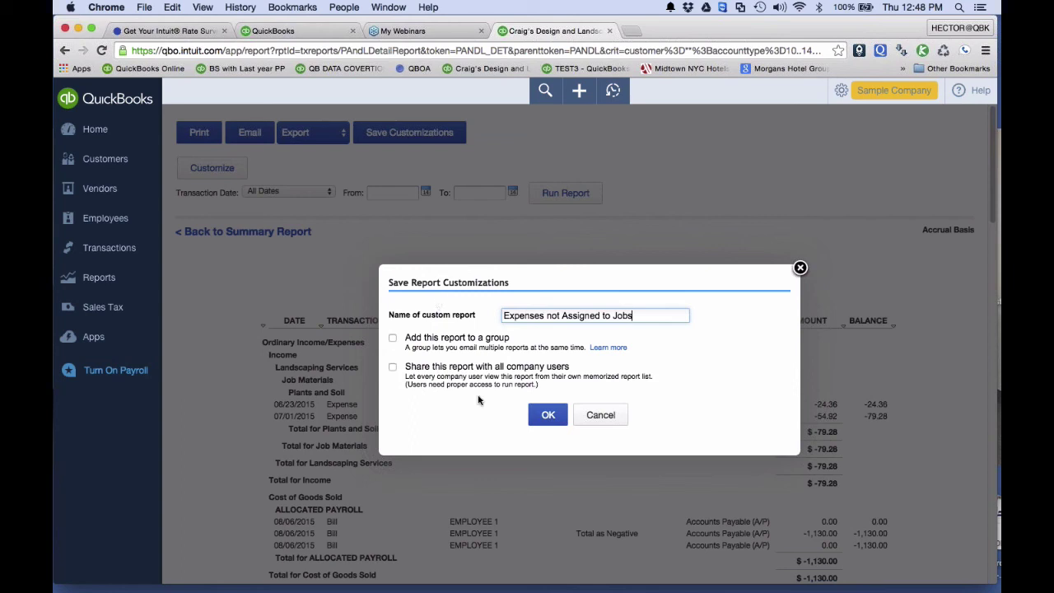
left_click(548, 416)
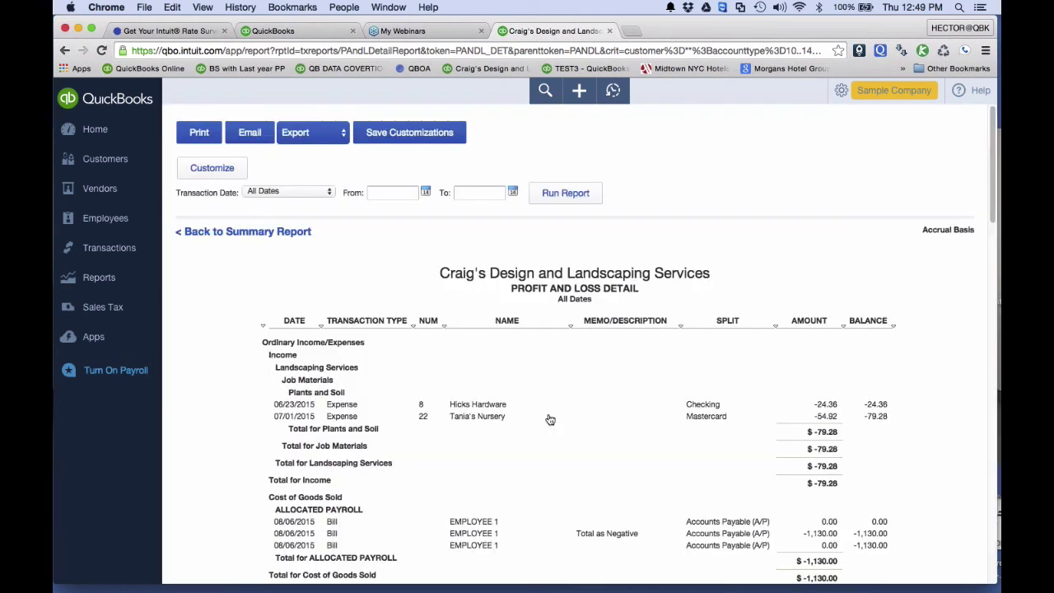
Customize the detail report to filter the distribution account to All Expenses Accounts, and run it
left_click(213, 168)
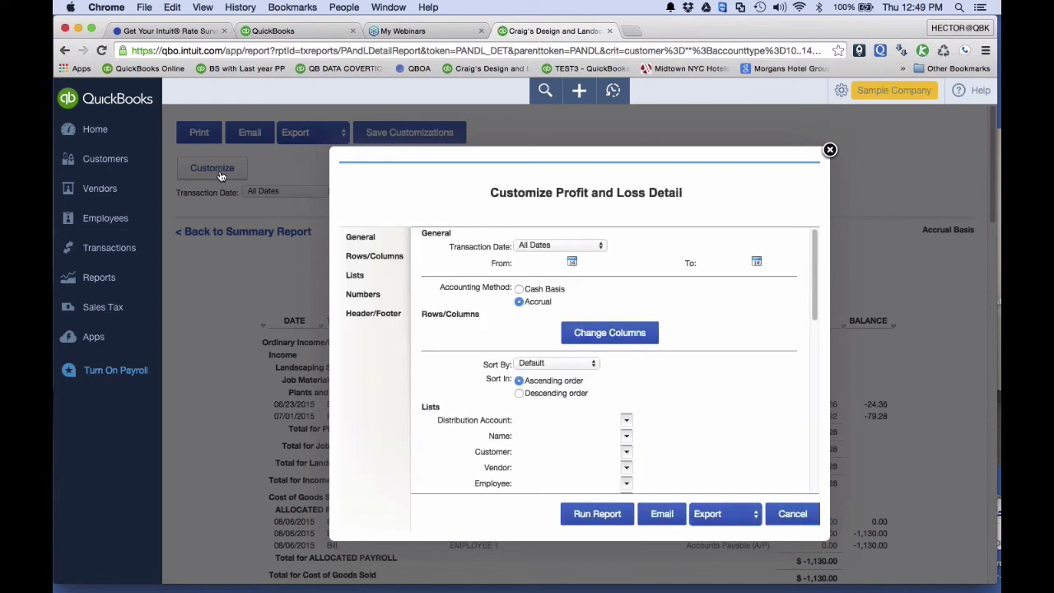
scroll(627, 384, "down", 2)
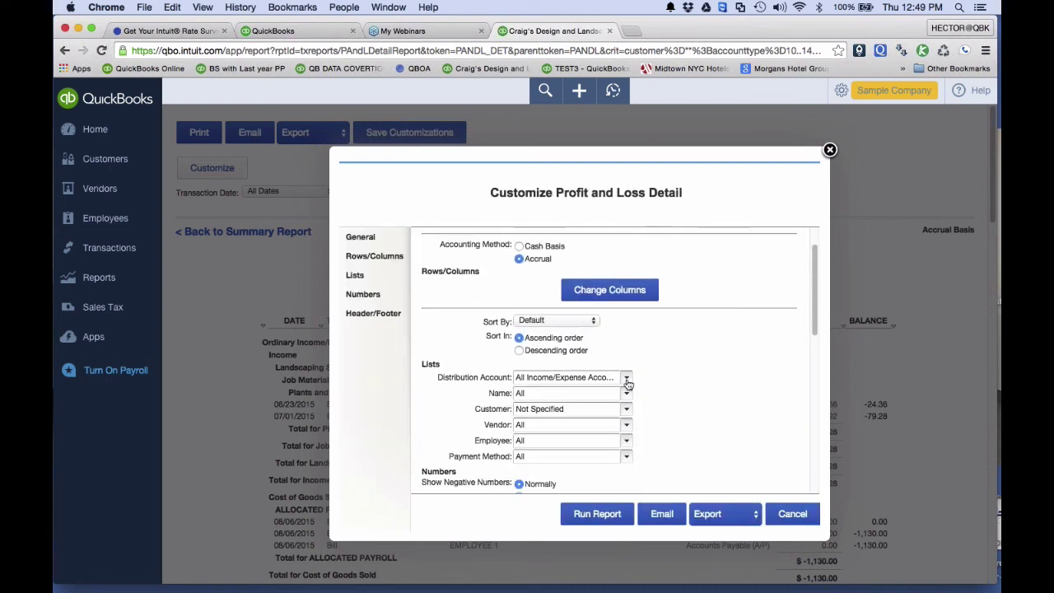
left_click(627, 381)
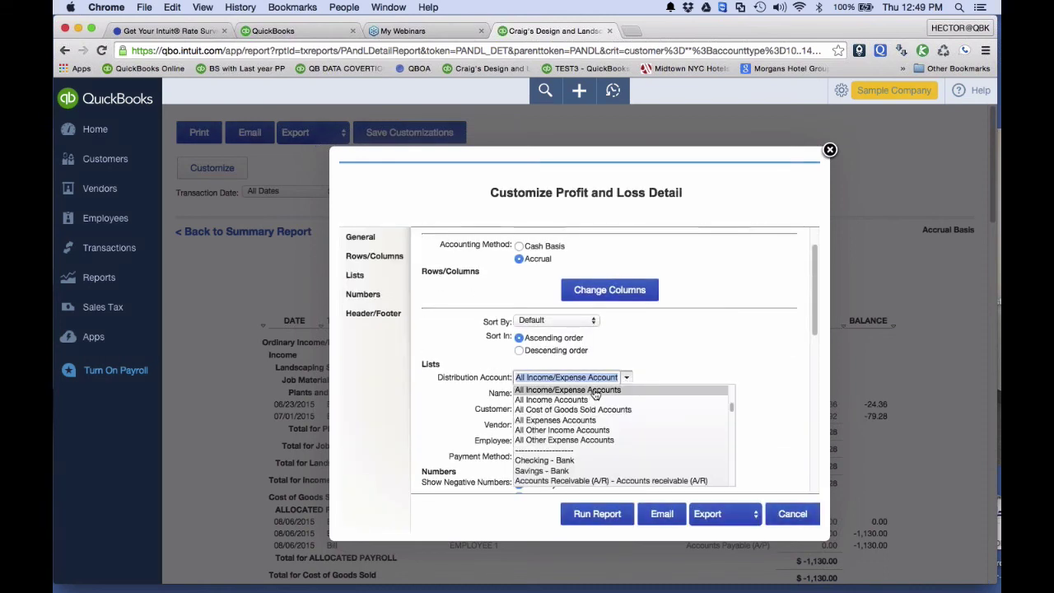
scroll(595, 395, "up", 3)
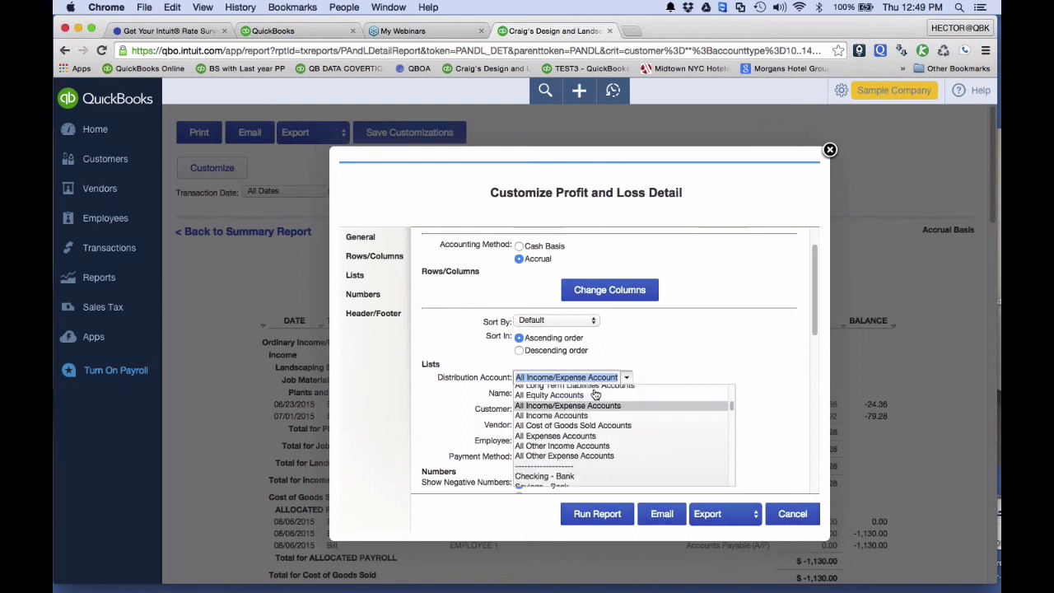
scroll(595, 395, "down", 1)
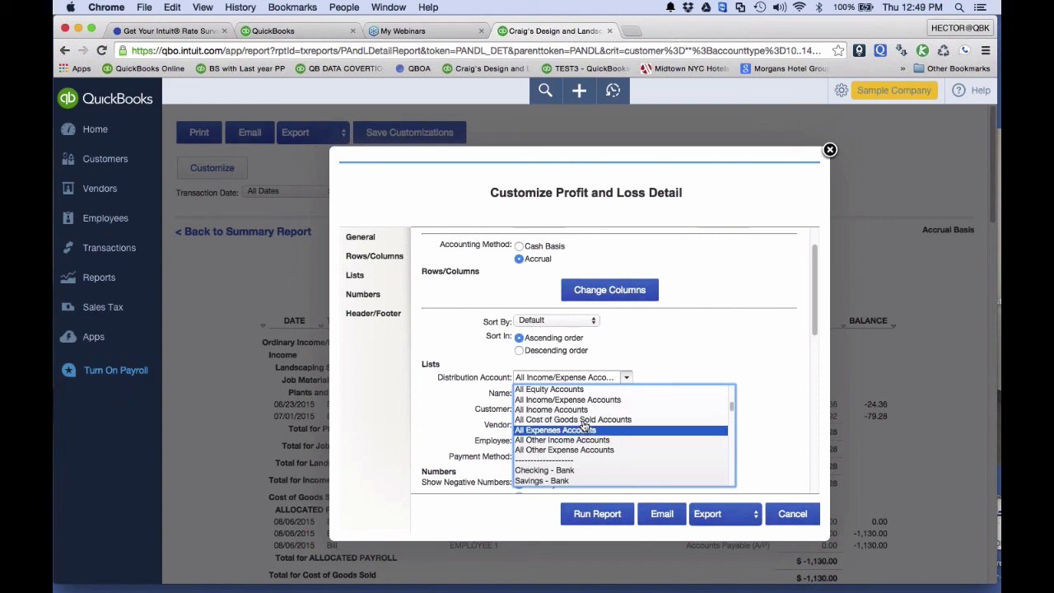
left_click(583, 429)
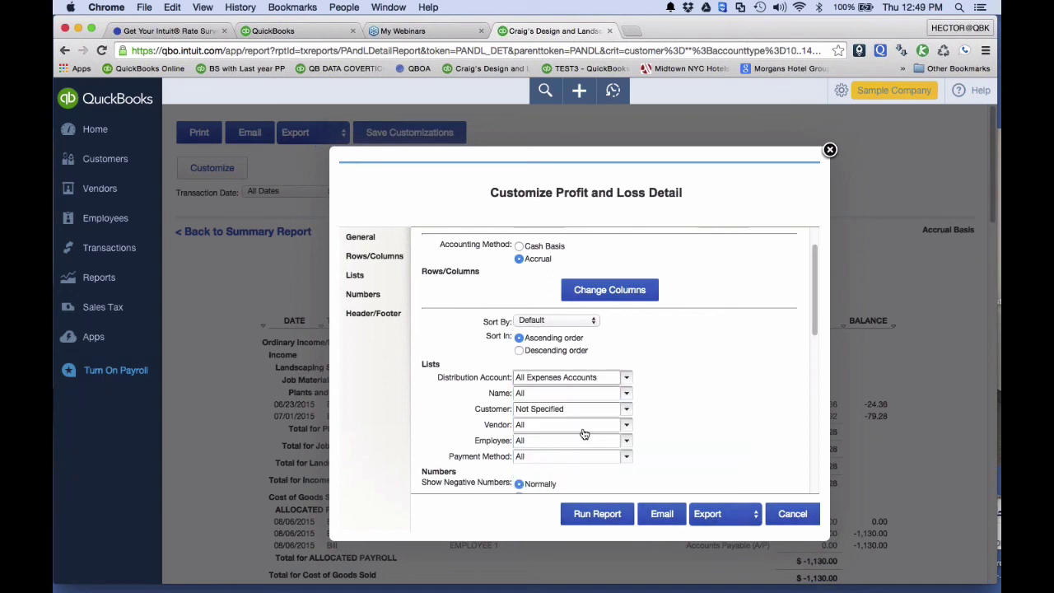
left_click(596, 521)
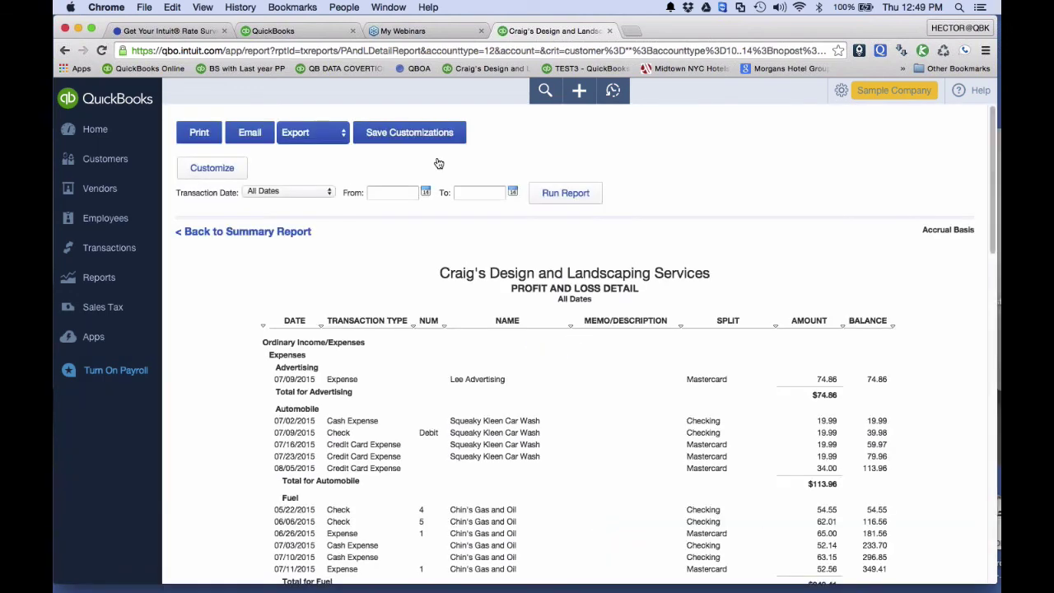
Save the filtered expense report as "Expenses not assigned to jobs", replacing the existing custom report of that name
left_click(403, 135)
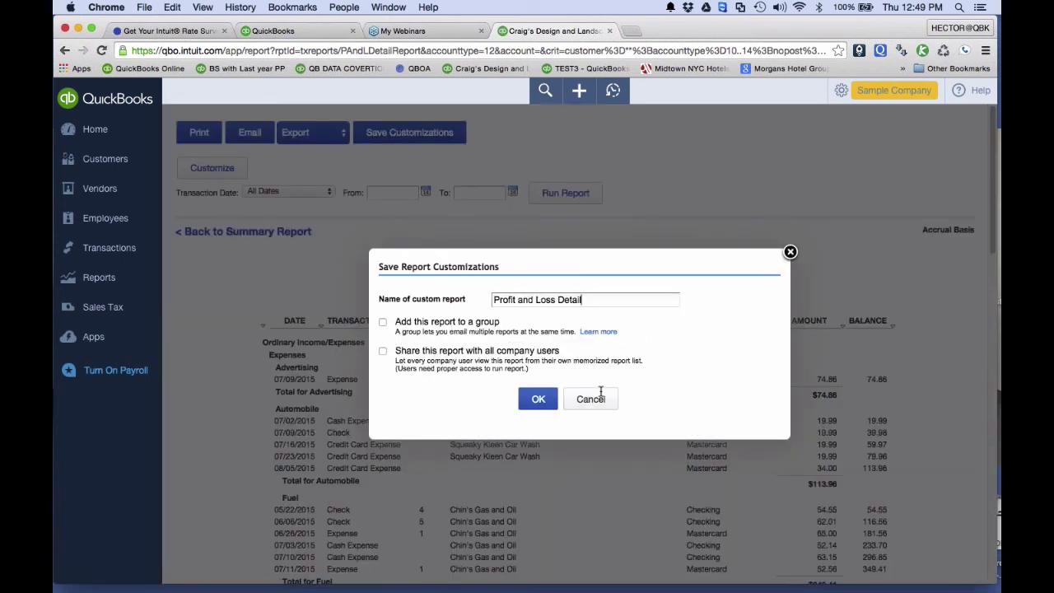
key("super+a")
type("Expe")
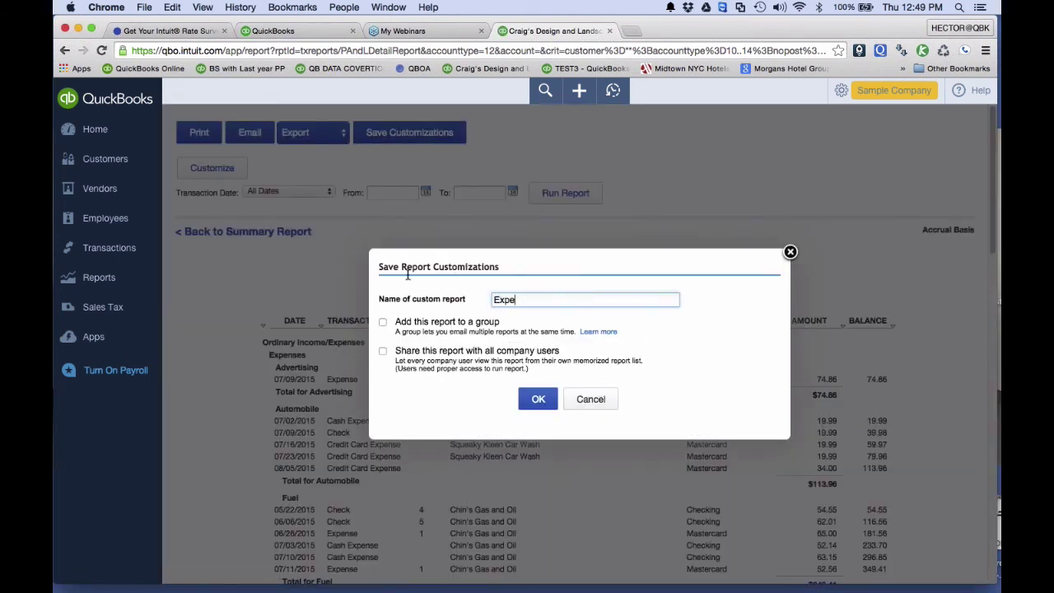
type("nses not assigned to jobs")
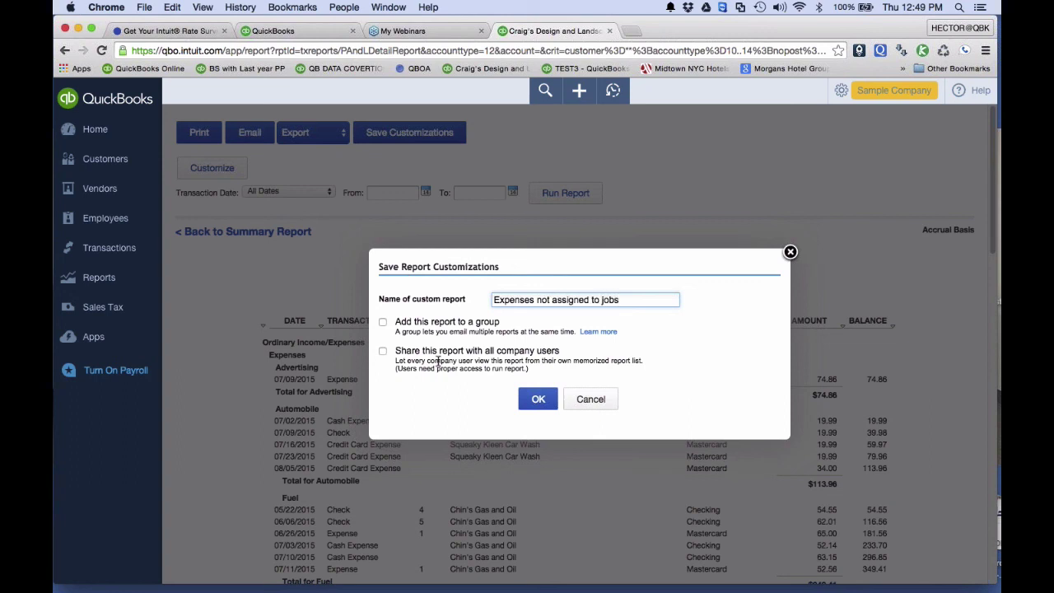
left_click(535, 402)
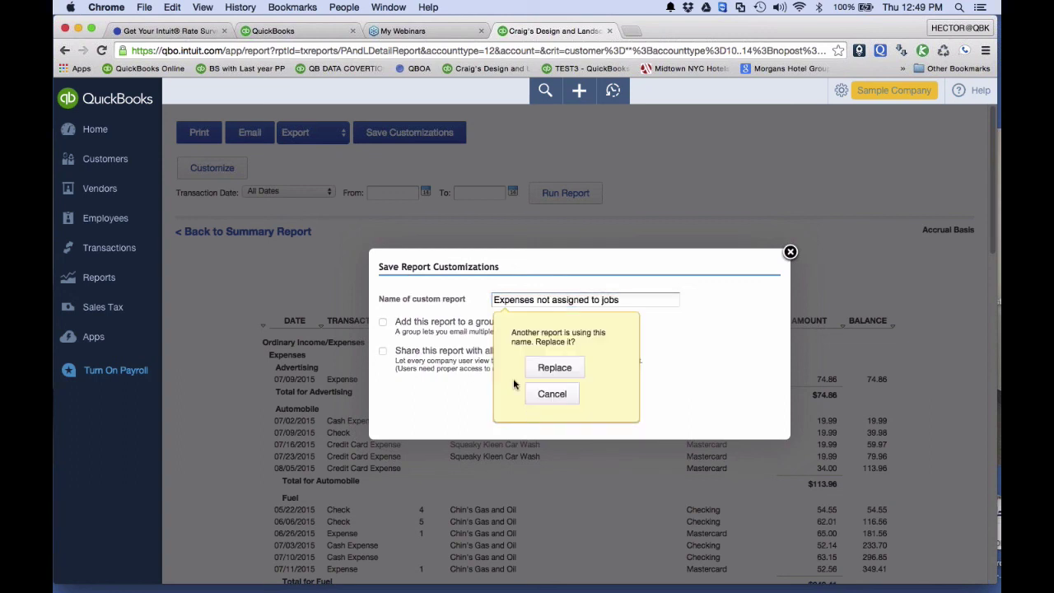
left_click(563, 369)
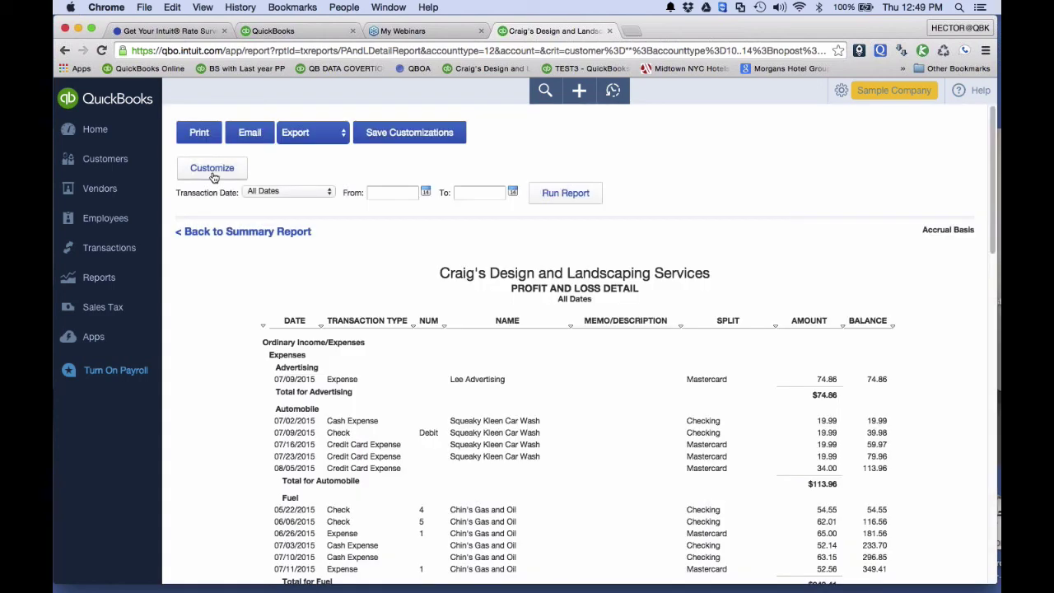
Check the account and customer filters in the report's customization settings, and review the expense transactions without a customer
left_click(211, 169)
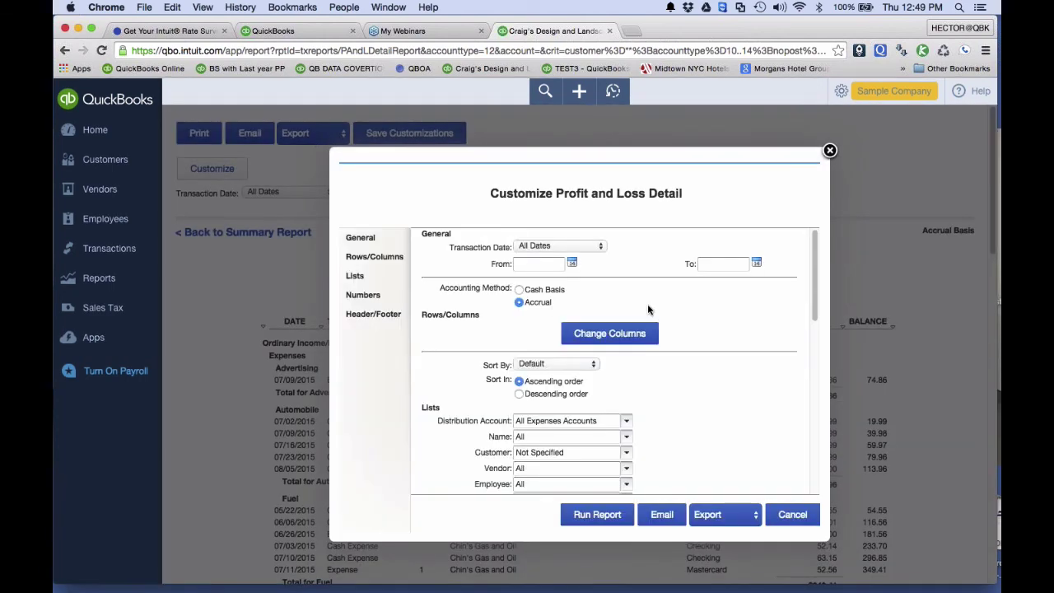
scroll(736, 268, "down", 3)
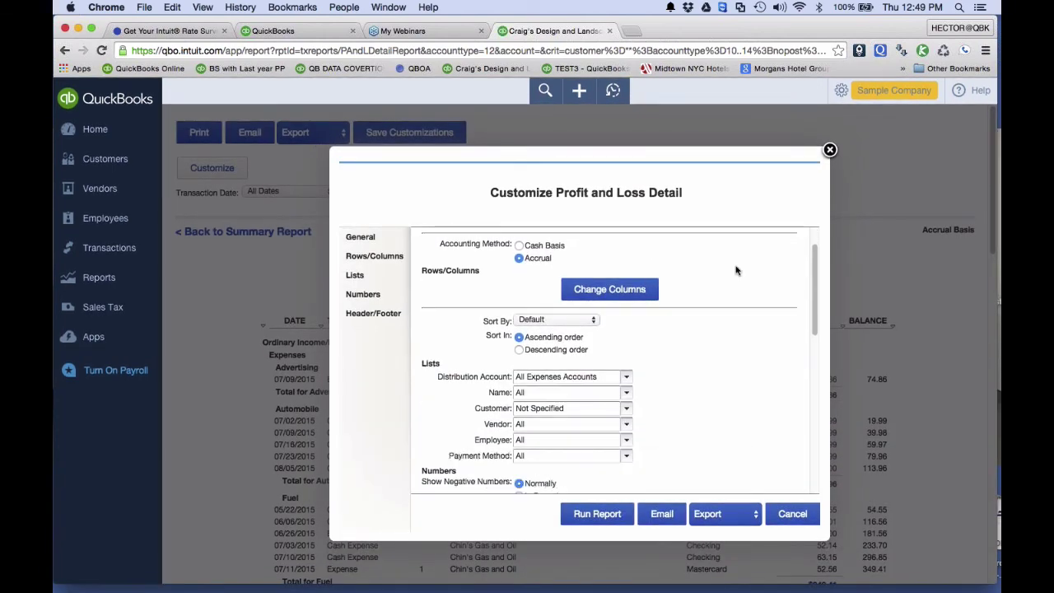
left_click(828, 150)
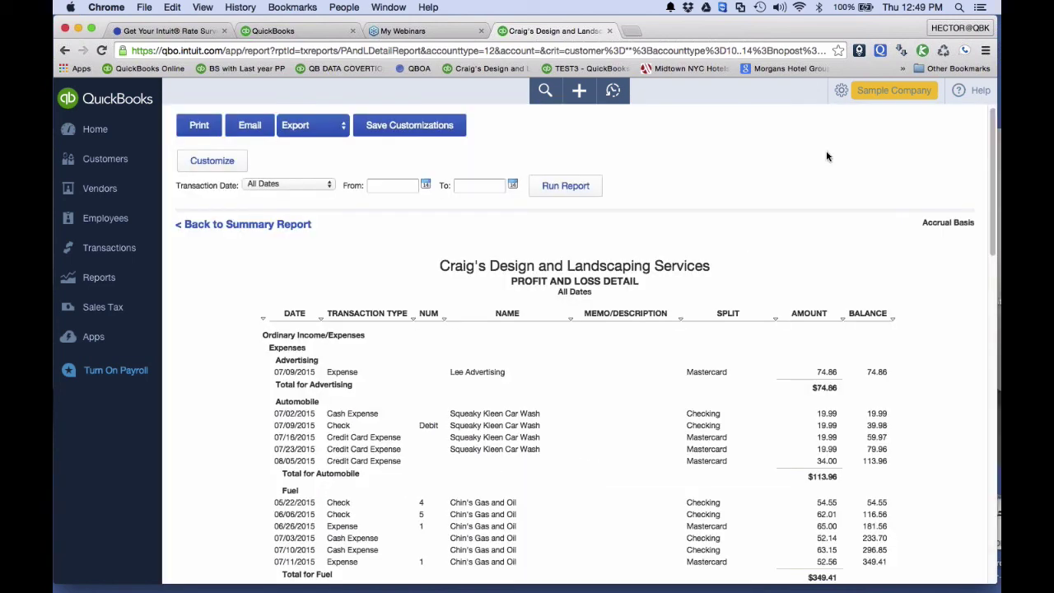
scroll(827, 154, "down", 3)
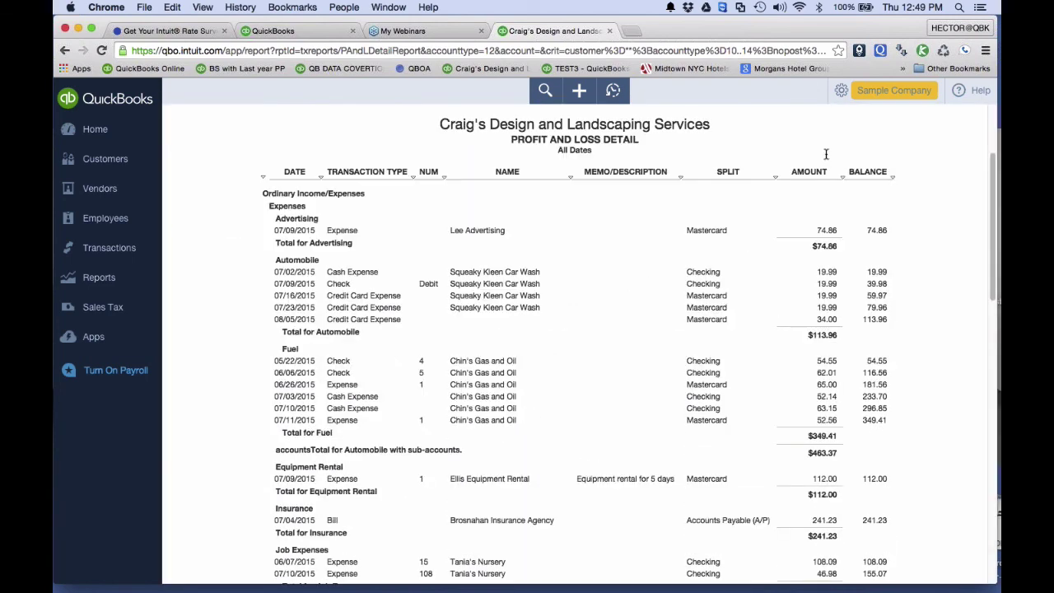
scroll(782, 84, "down", 1)
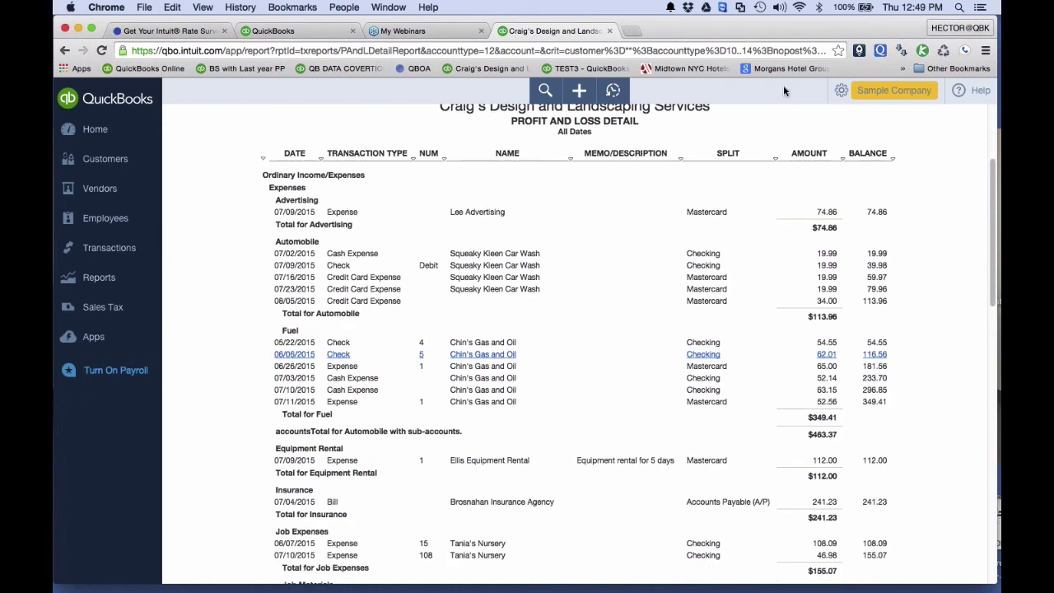
Assign the Ellis Equipment Rental expense line to customer Amy's Bird Sanctuary, save and close the expense, and recheck the unassigned expenses in the detail report
scroll(519, 402, "down", 2)
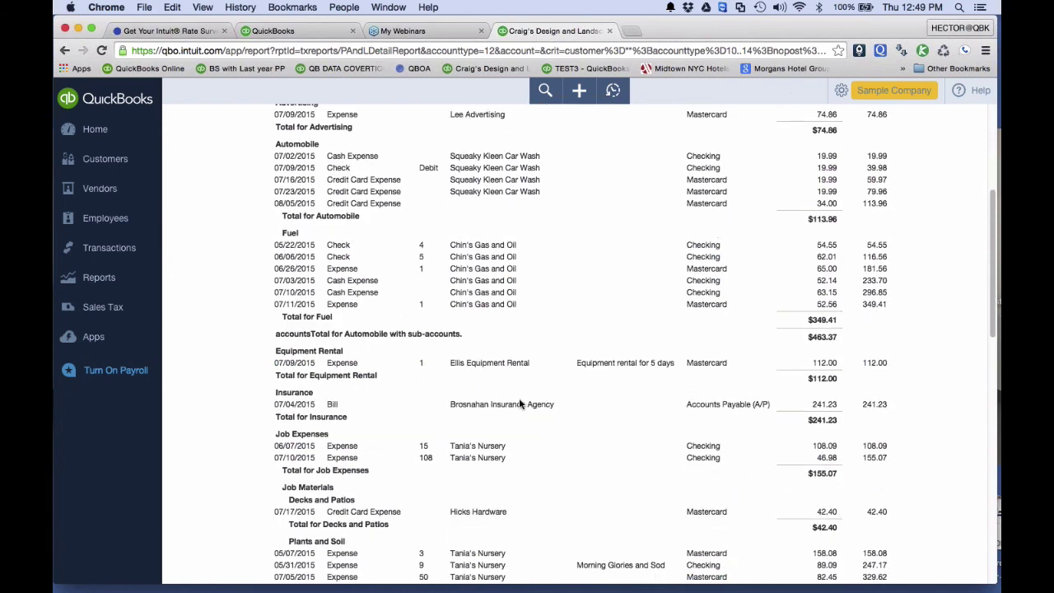
left_click(625, 365)
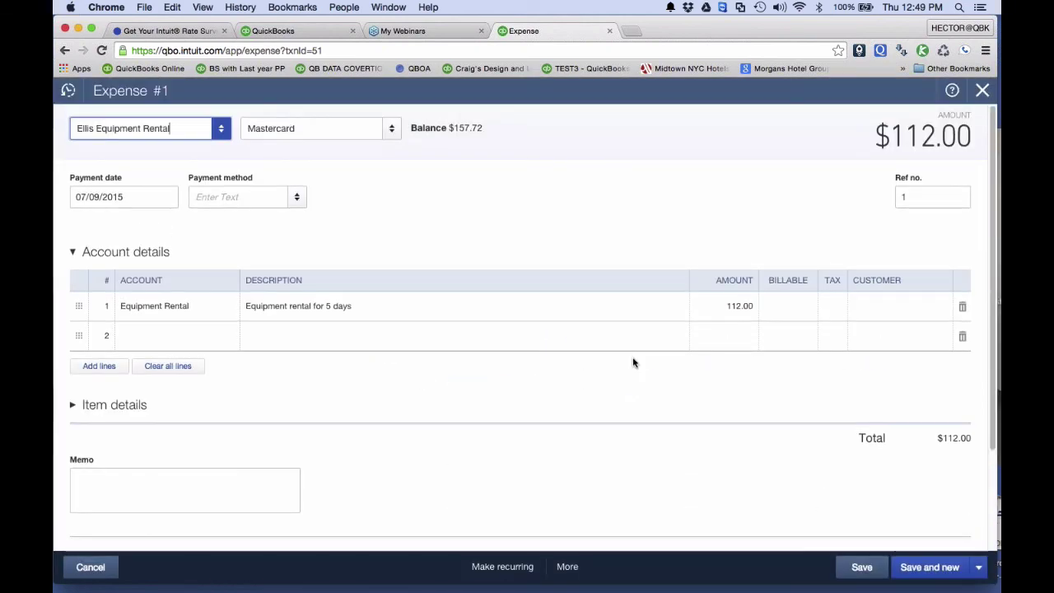
left_click(915, 310)
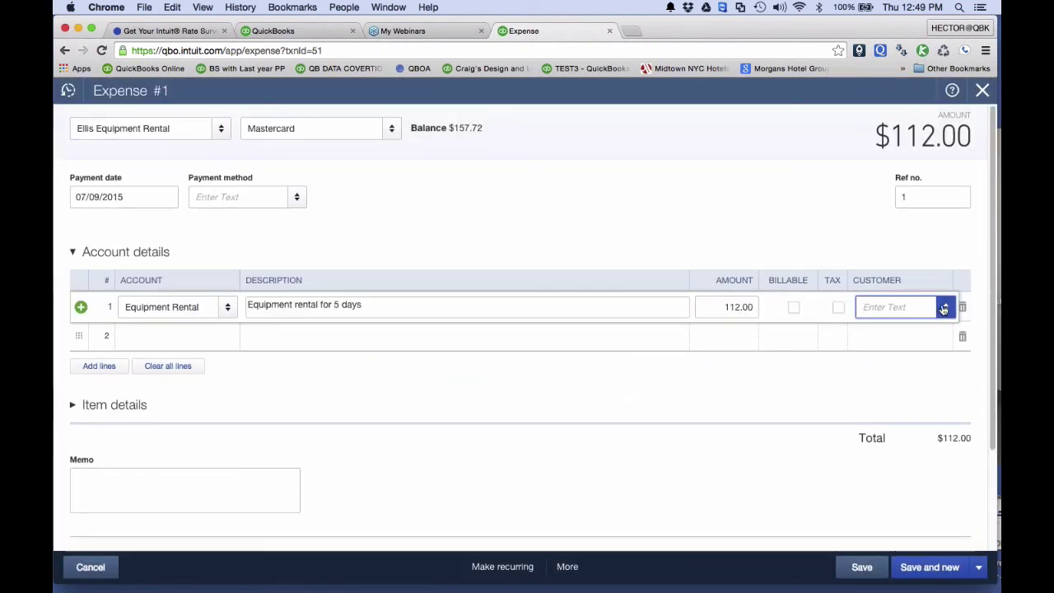
left_click(945, 307)
left_click(823, 353)
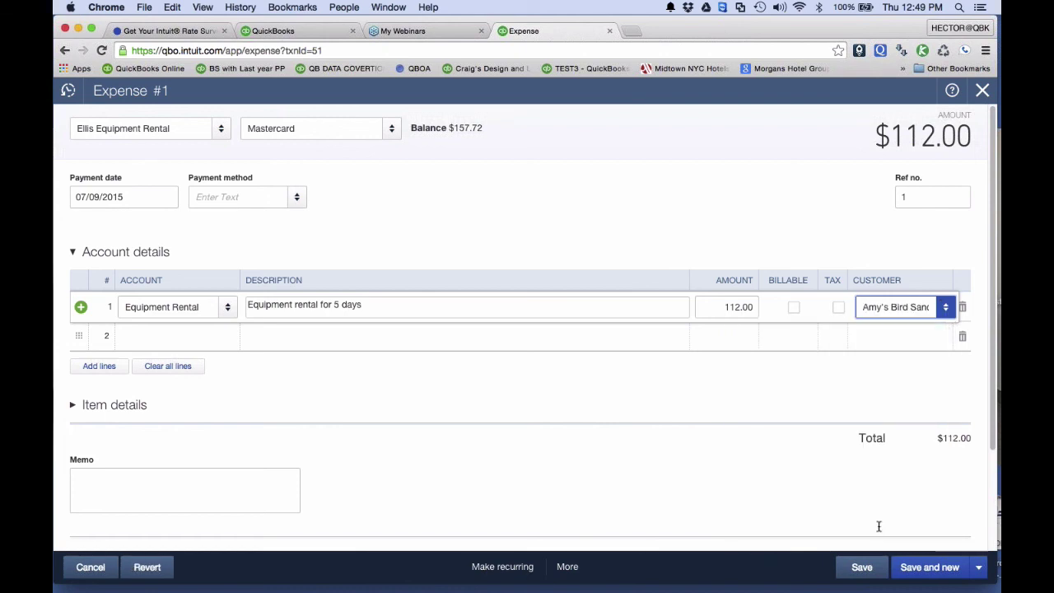
left_click(979, 567)
left_click(938, 543)
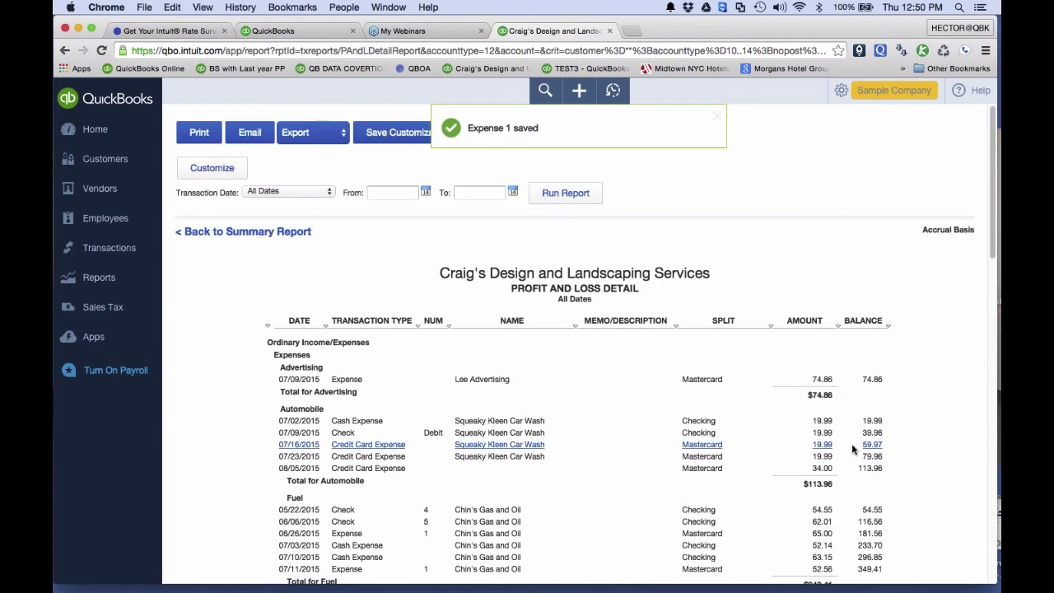
scroll(852, 448, "down", 3)
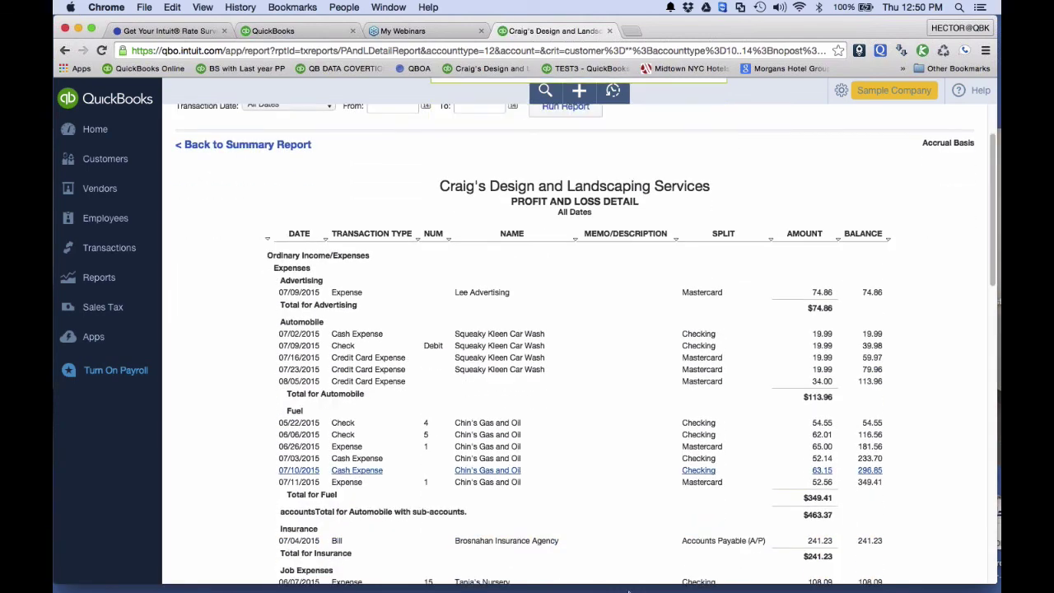
scroll(628, 576, "down", 8)
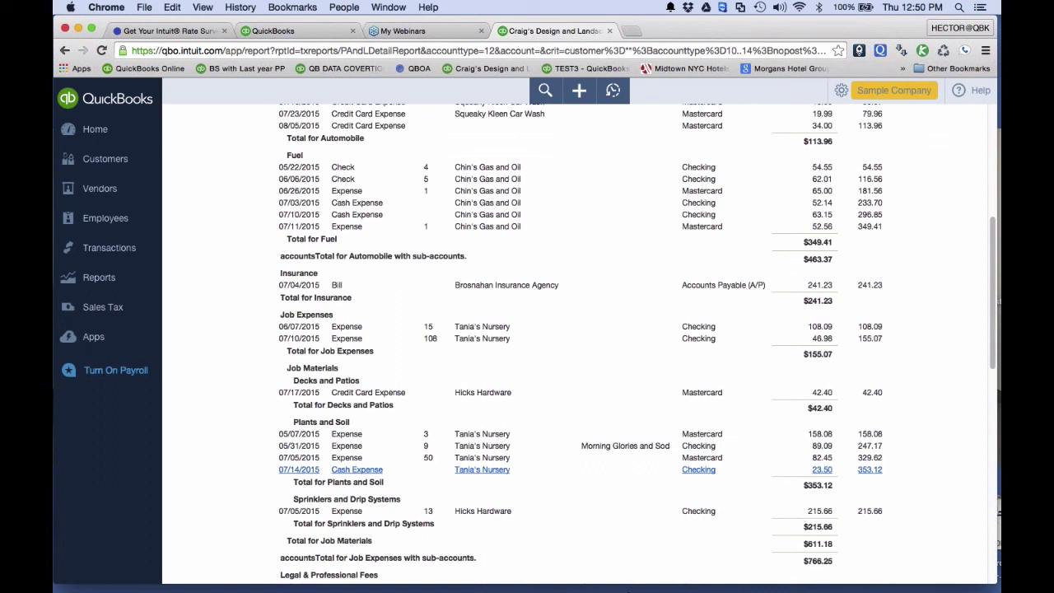